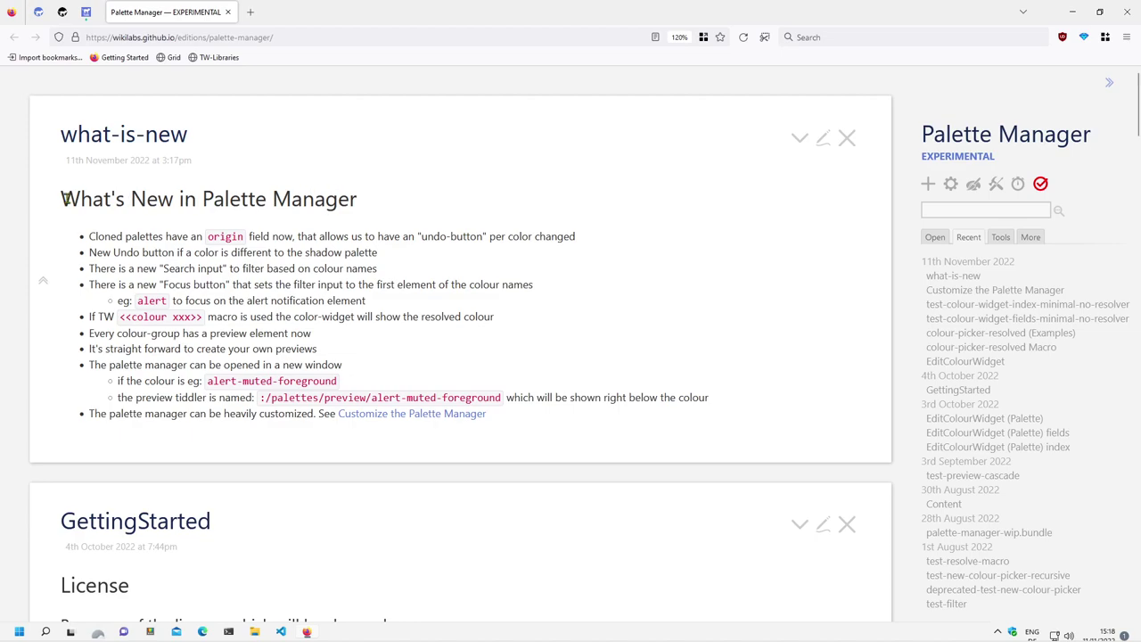
- Open what-is-new in its own window and snap it beside the main wiki window
drag(62, 197, 382, 203)
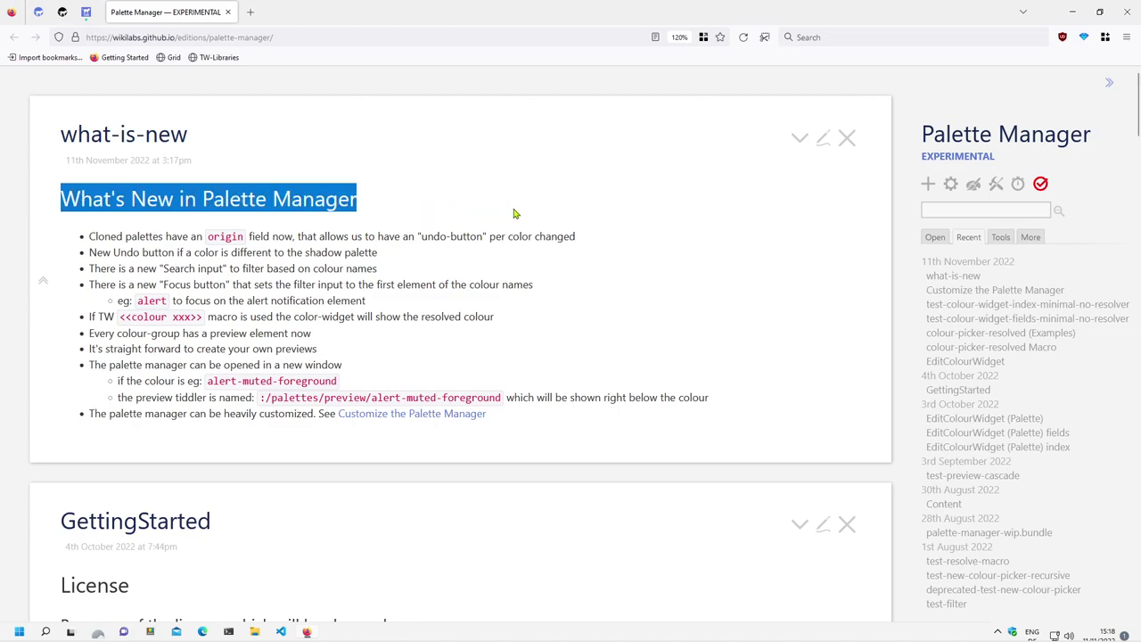
click(800, 139)
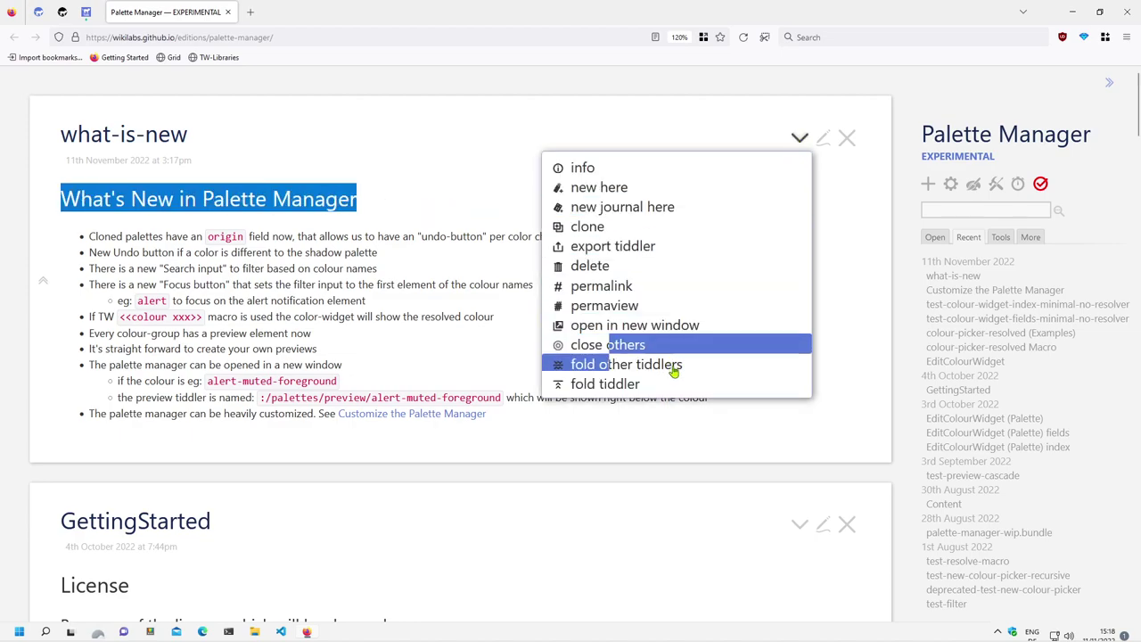
click(681, 329)
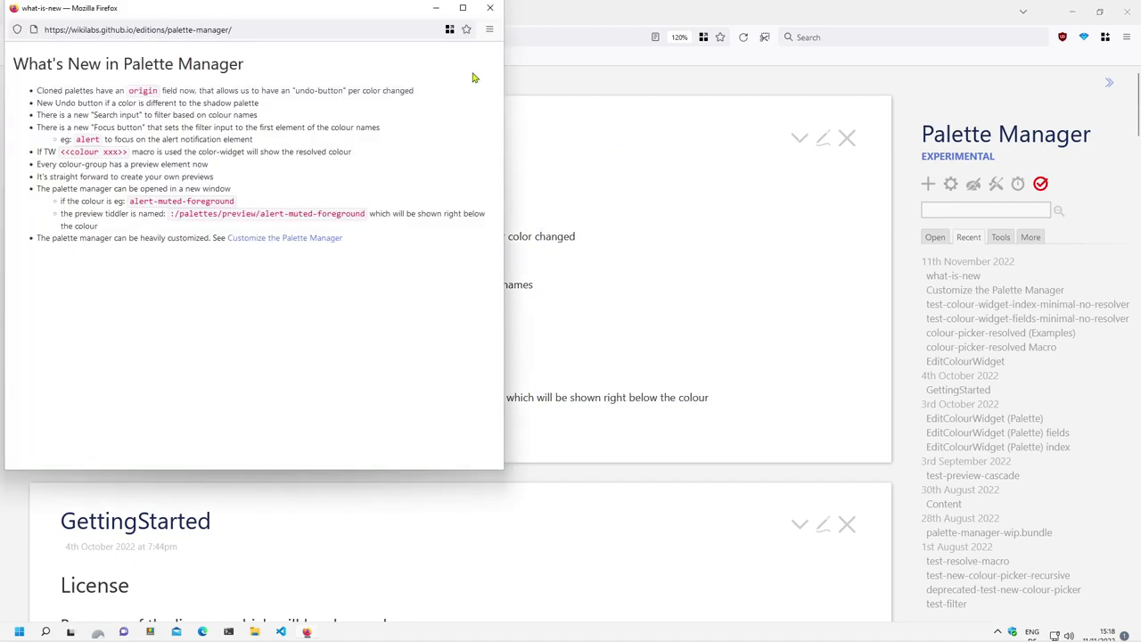
mouse_move(462, 8)
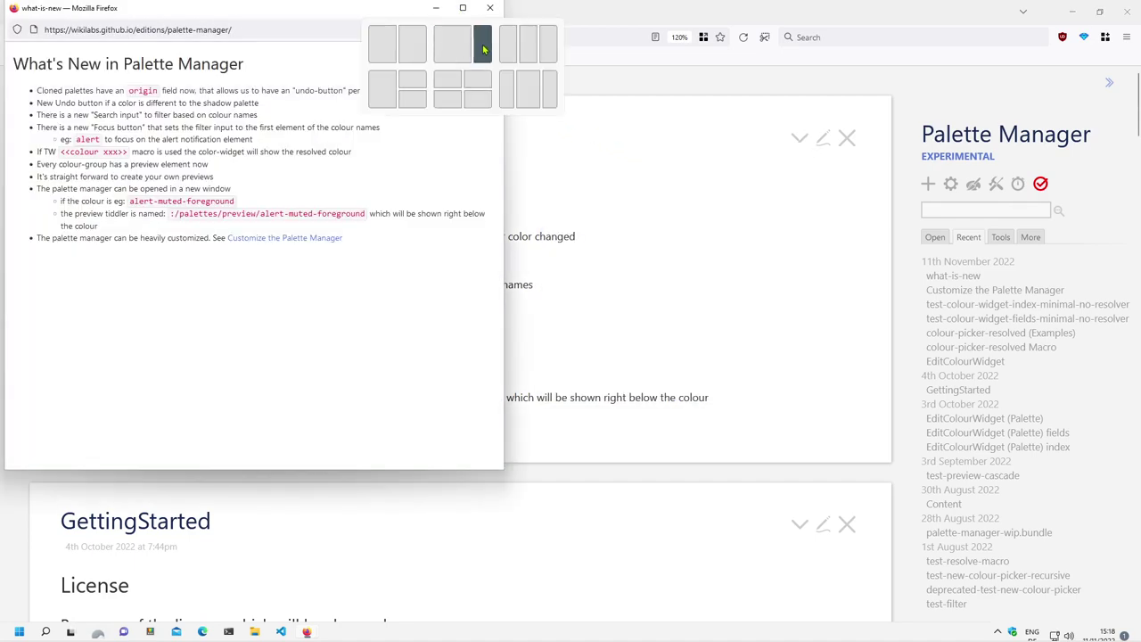
click(484, 50)
click(464, 263)
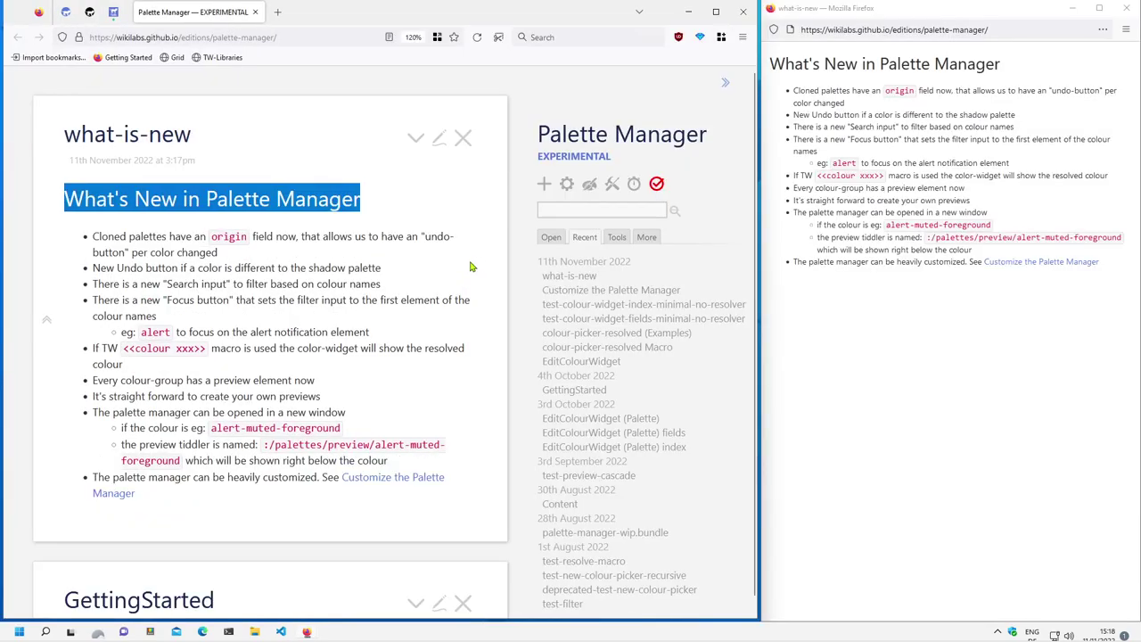
- Close what-is-new and all other open tiddlers in the main story
click(462, 138)
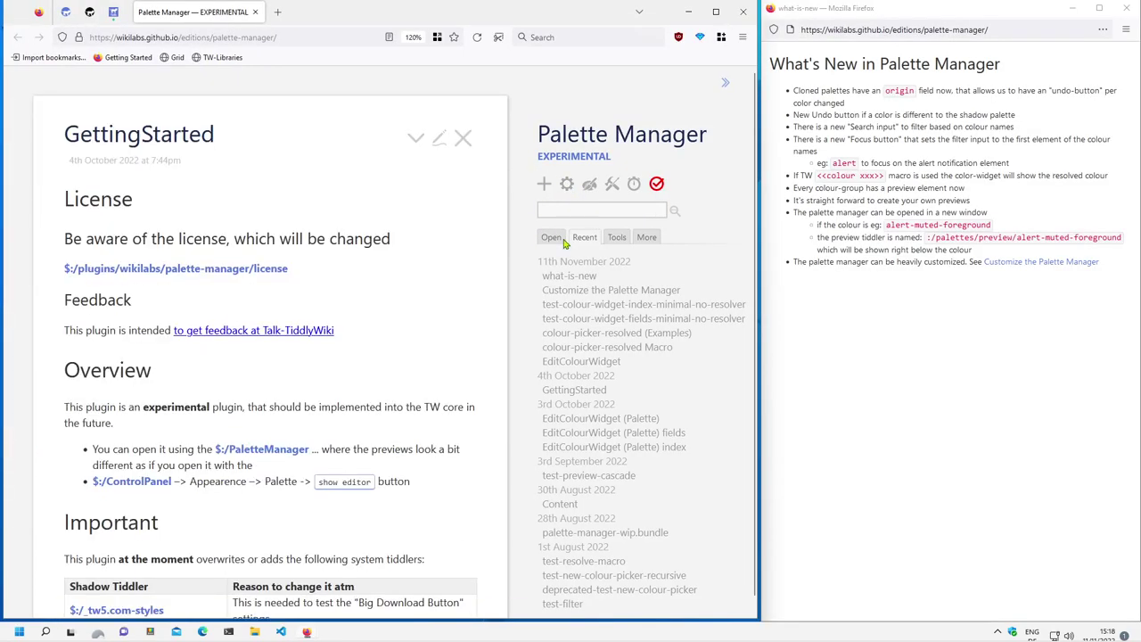
click(560, 239)
click(555, 319)
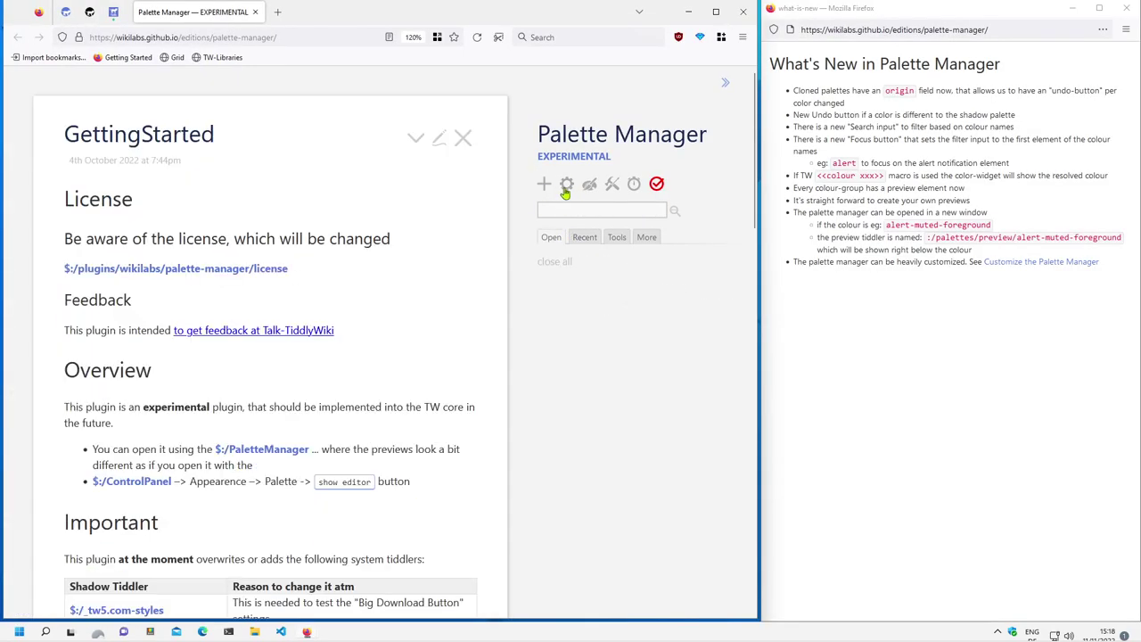
- Show the Control Panel's Appearance > Palette list with the sidebar hidden
click(566, 185)
click(119, 195)
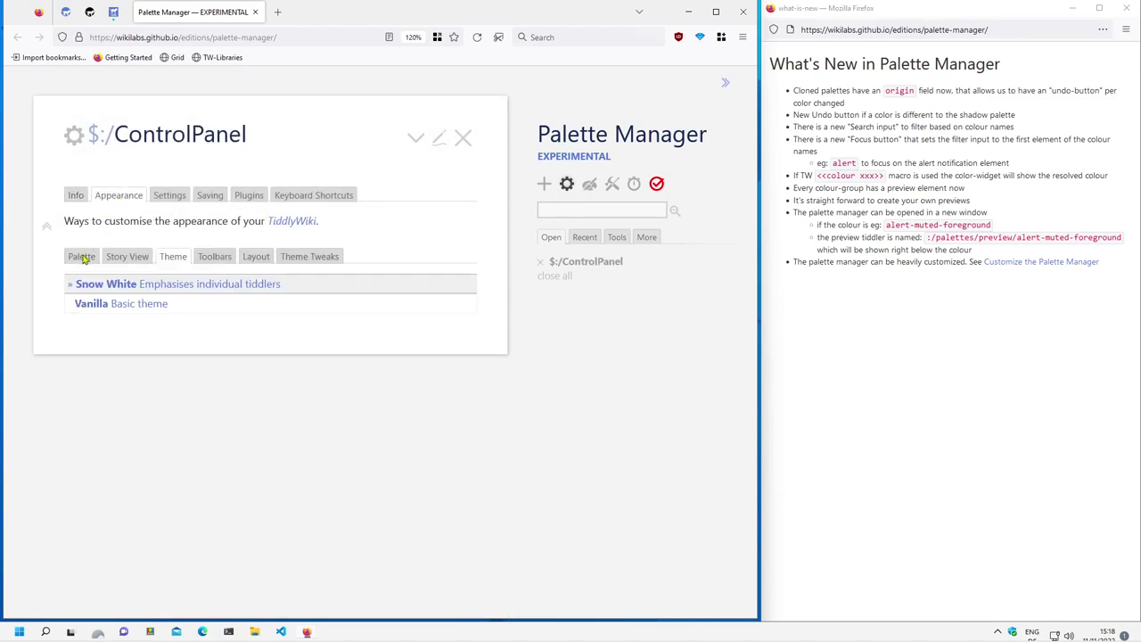
click(81, 256)
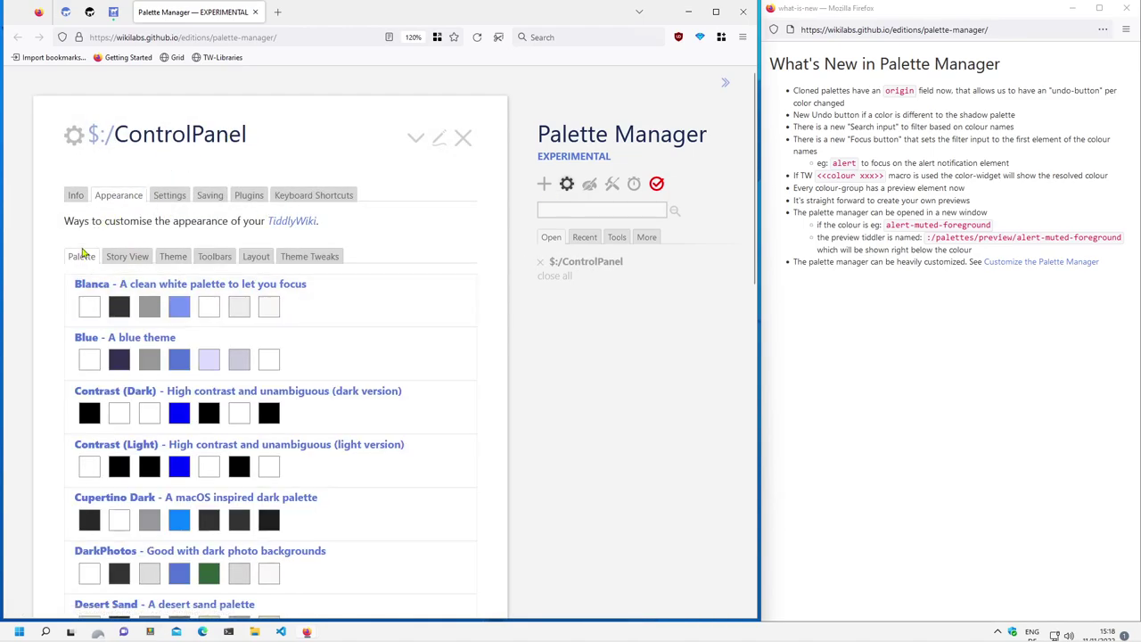
scroll(234, 323, down, 5)
scroll(329, 328, down, 2)
scroll(329, 329, down, 3)
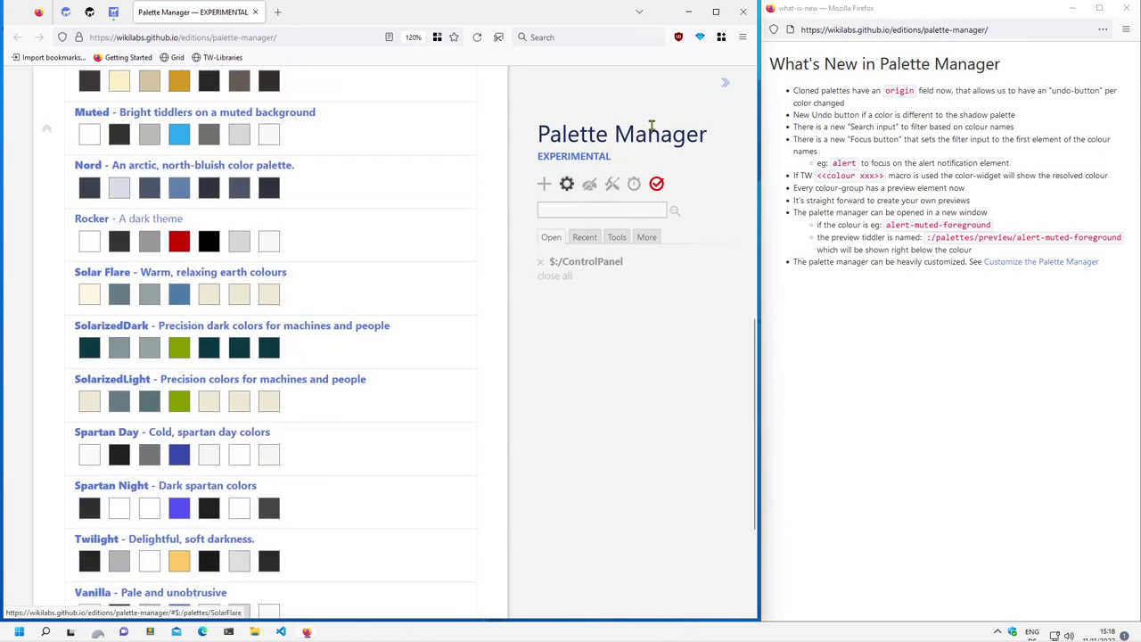
click(725, 82)
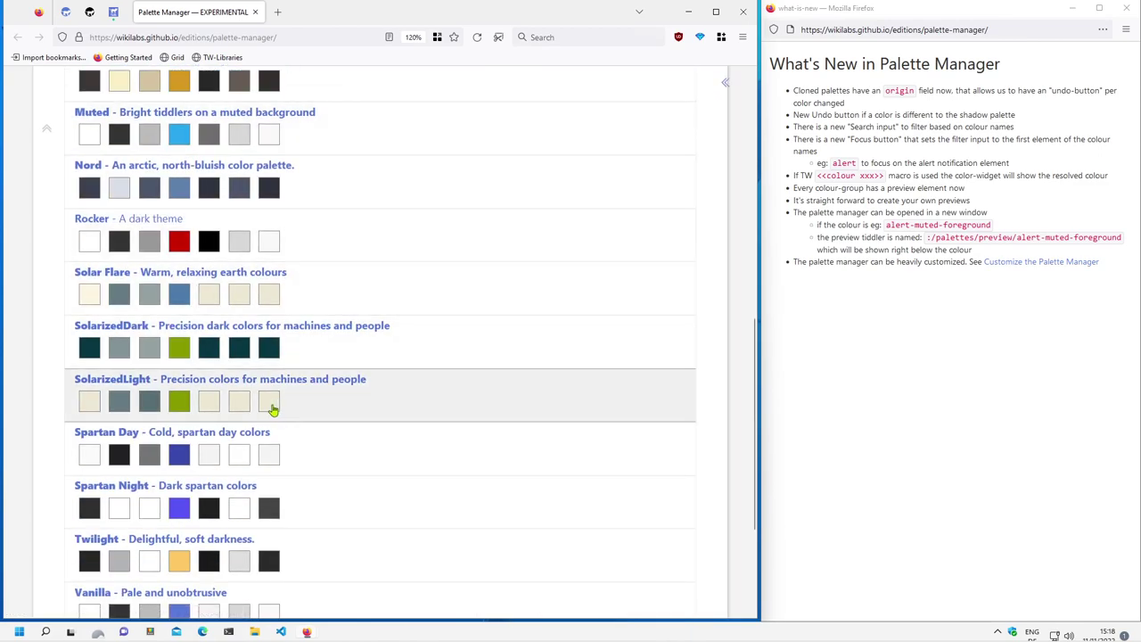
scroll(274, 407, down, 3)
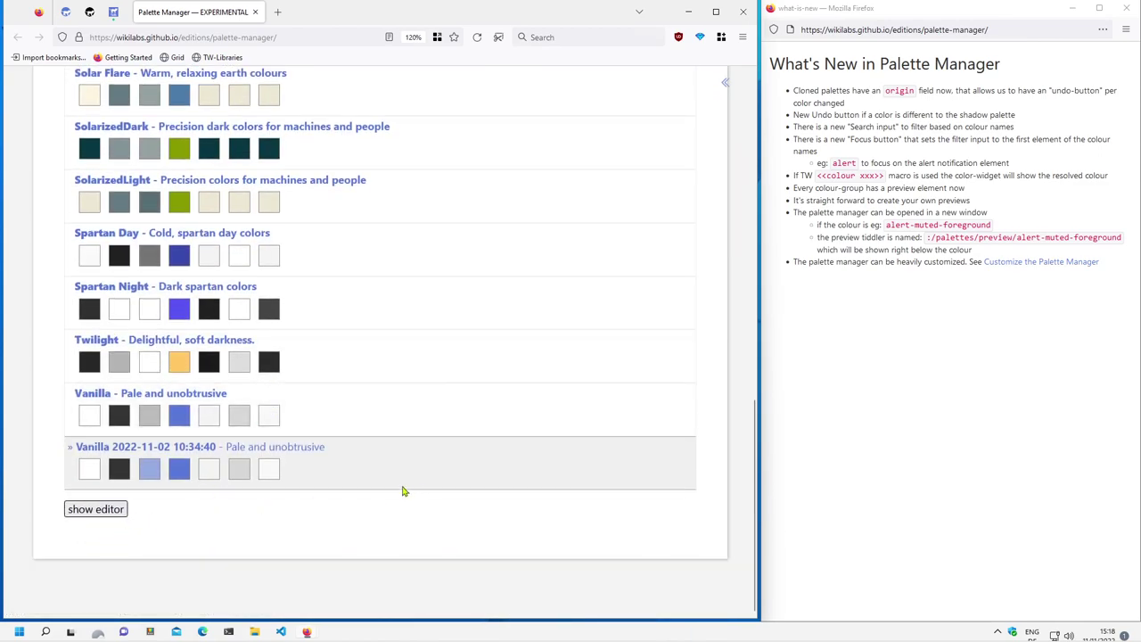
- Show the palette editor and scroll through the palette list and its colour values
click(102, 513)
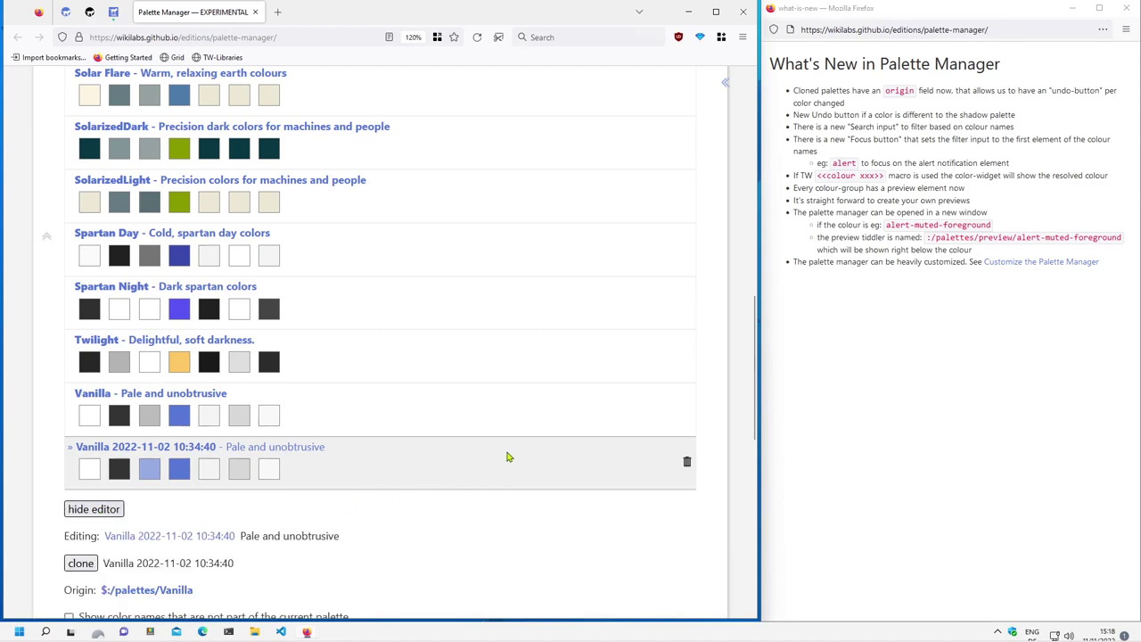
scroll(509, 458, down, 2)
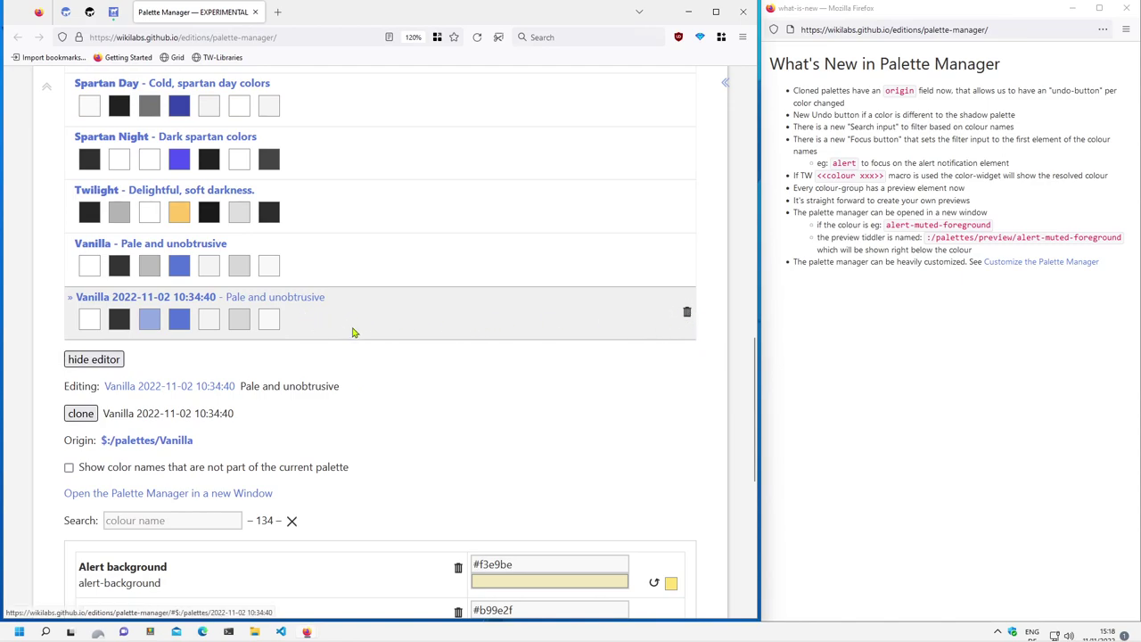
scroll(466, 382, up, 1)
scroll(602, 407, up, 3)
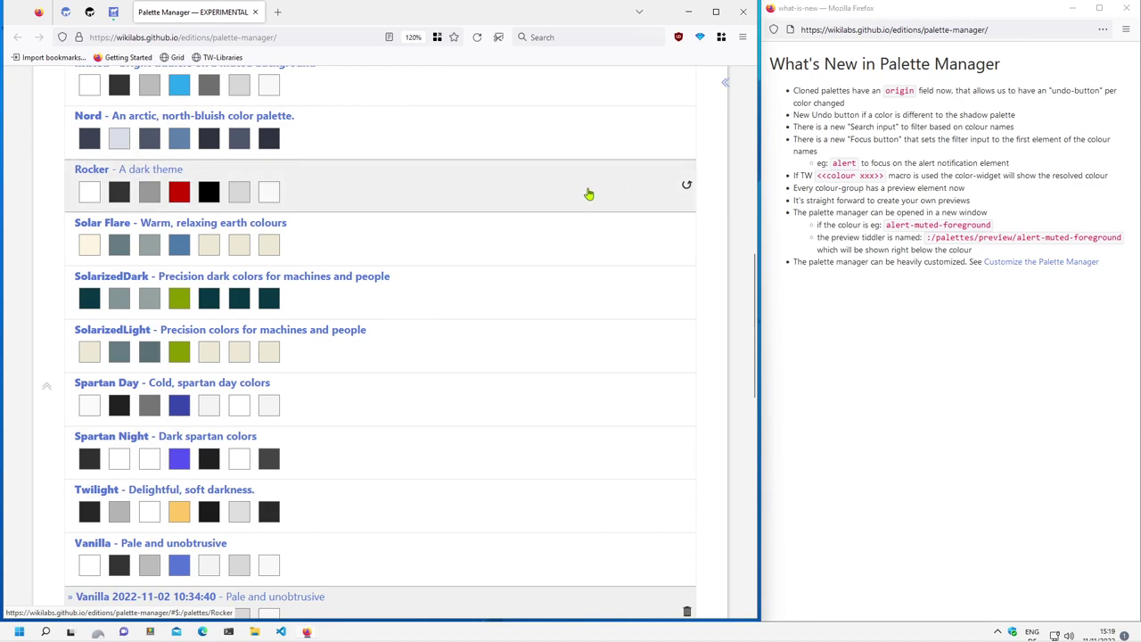
scroll(588, 194, down, 2)
scroll(588, 196, down, 3)
scroll(579, 201, down, 3)
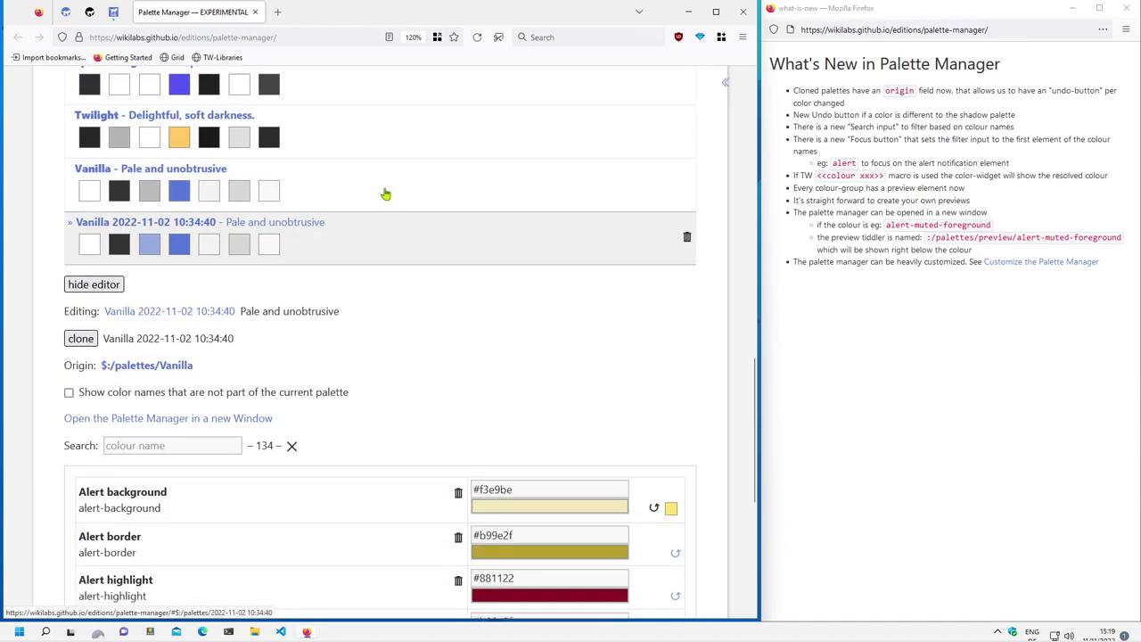
click(378, 194)
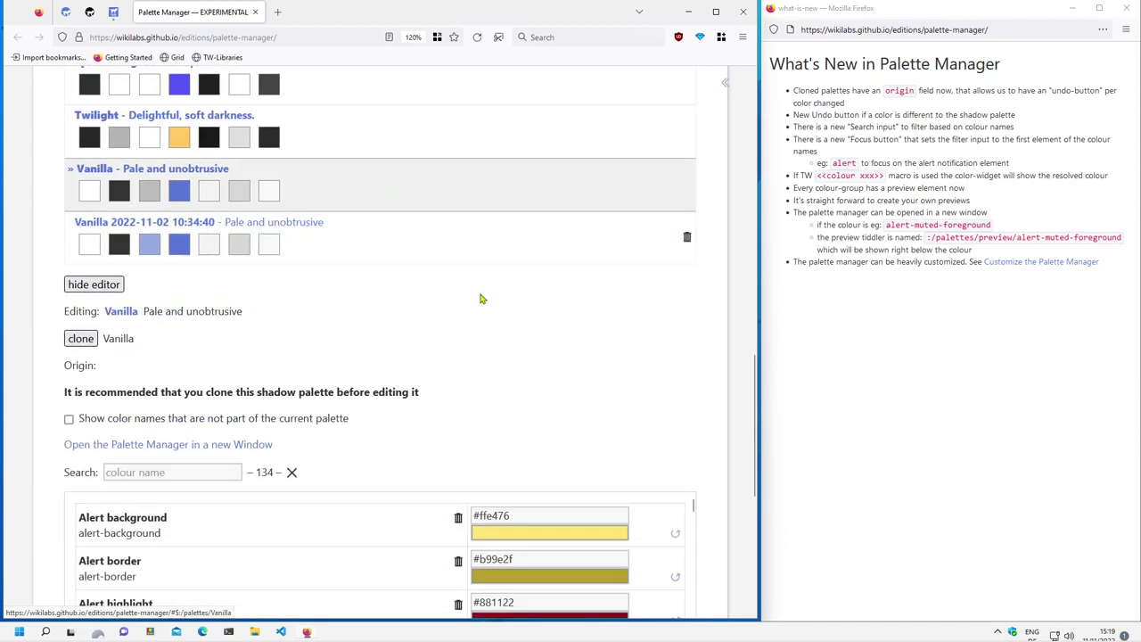
click(686, 237)
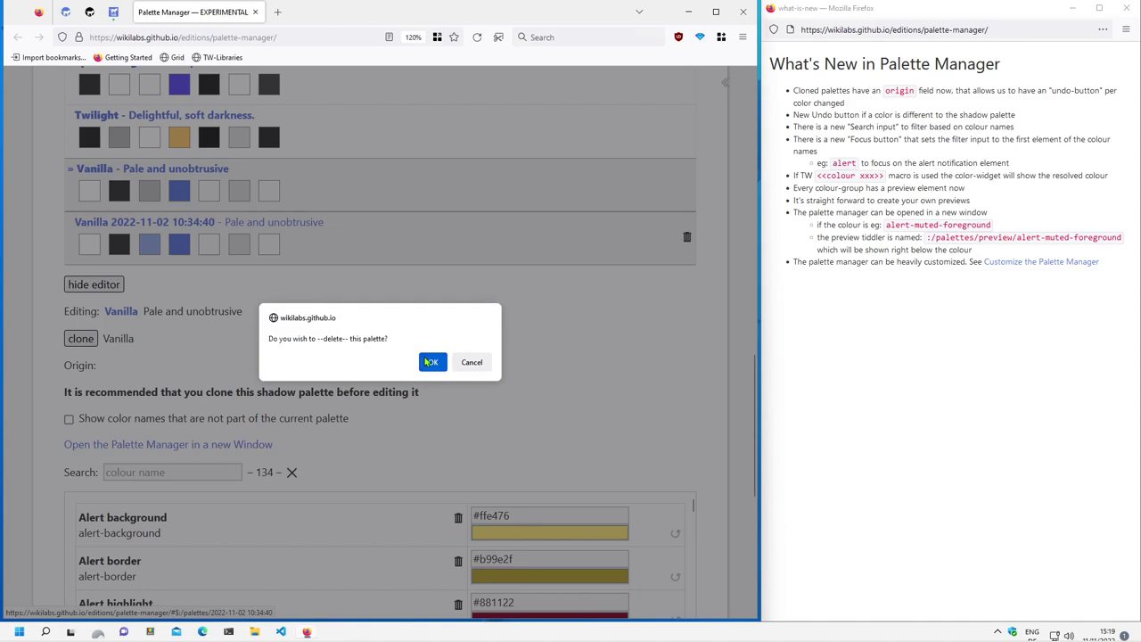
click(429, 361)
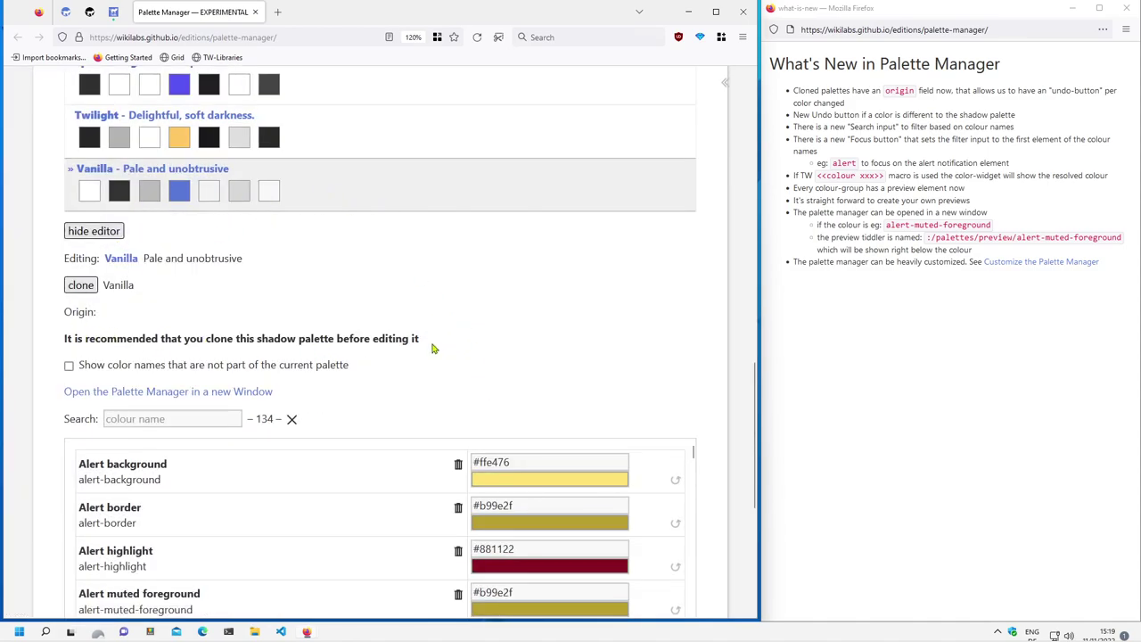
drag(432, 348, 107, 340)
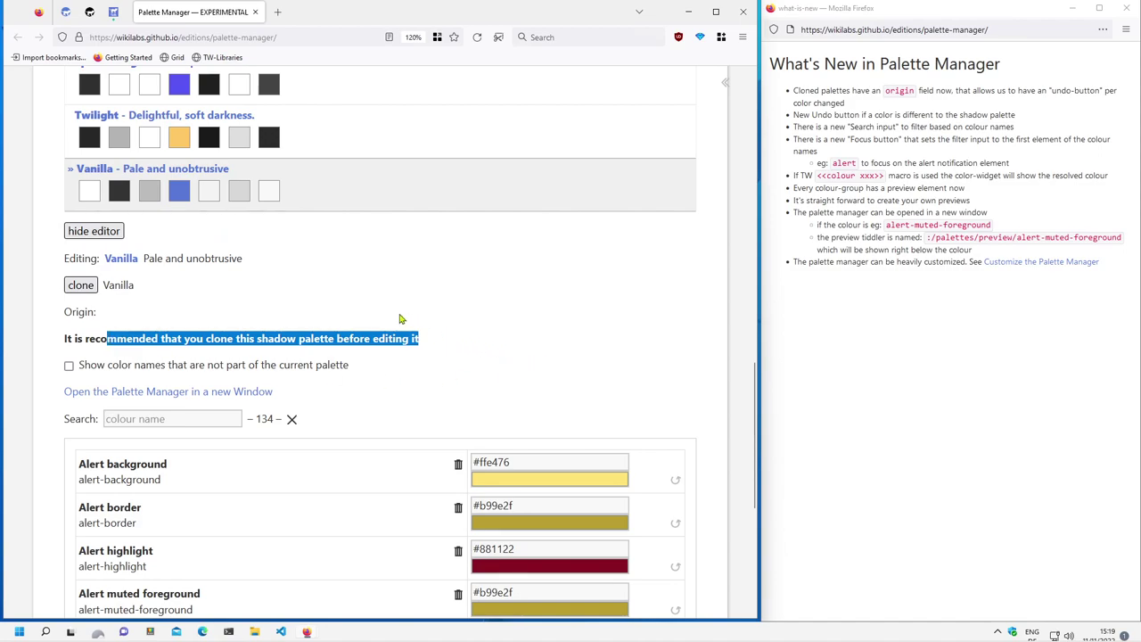
- Clone Vanilla into a new draft palette and review its colour list
click(80, 285)
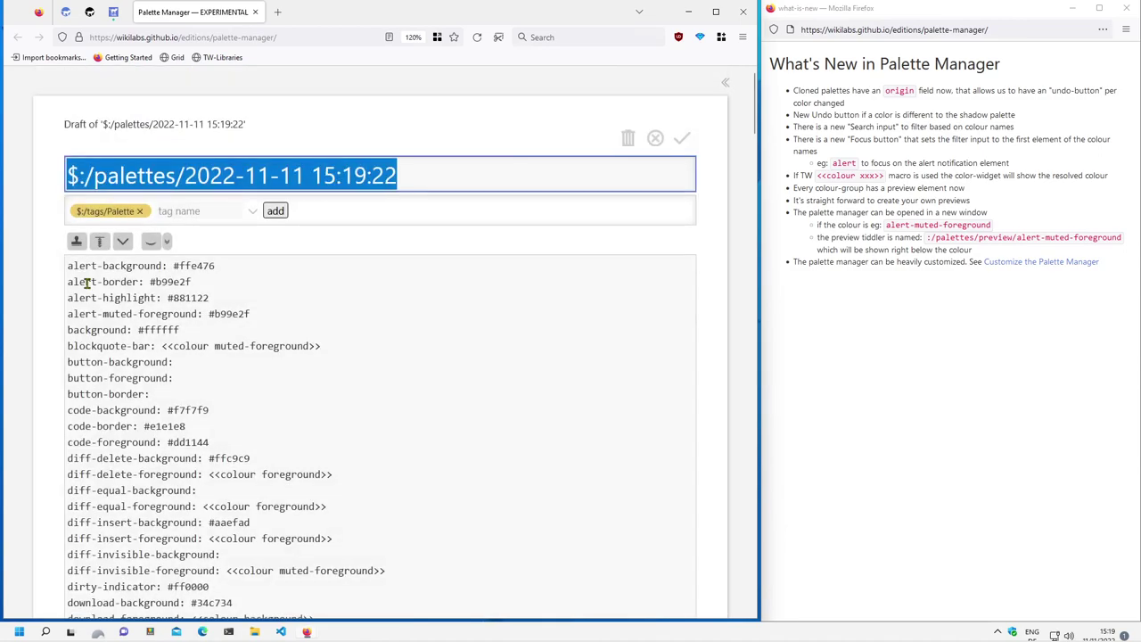
click(442, 165)
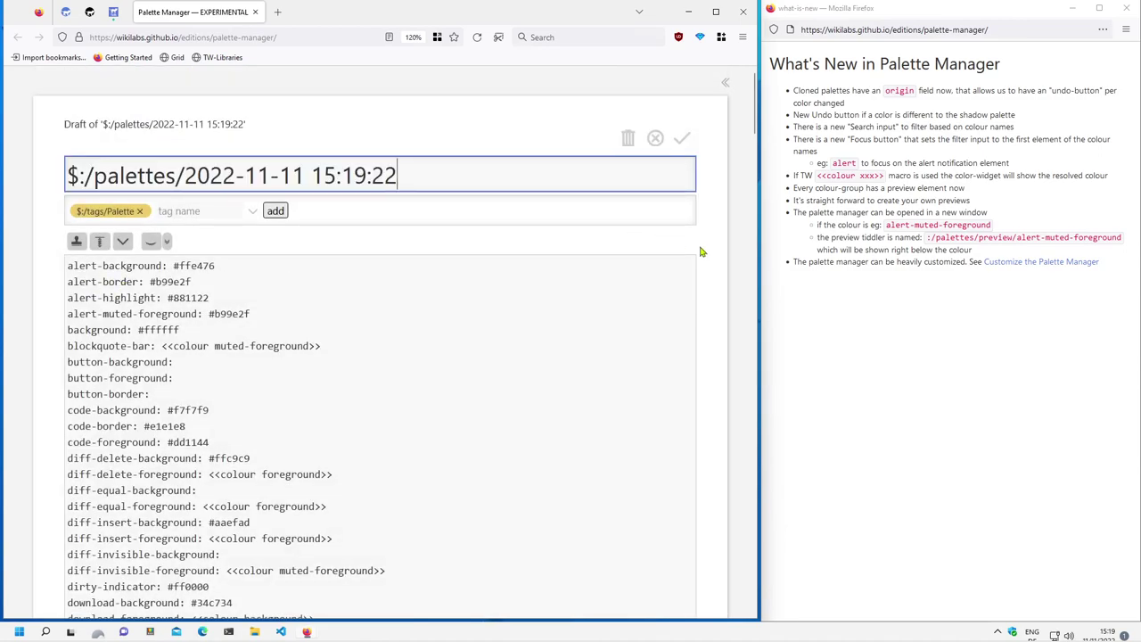
scroll(719, 253, down, 3)
scroll(719, 252, down, 5)
scroll(719, 252, down, 5)
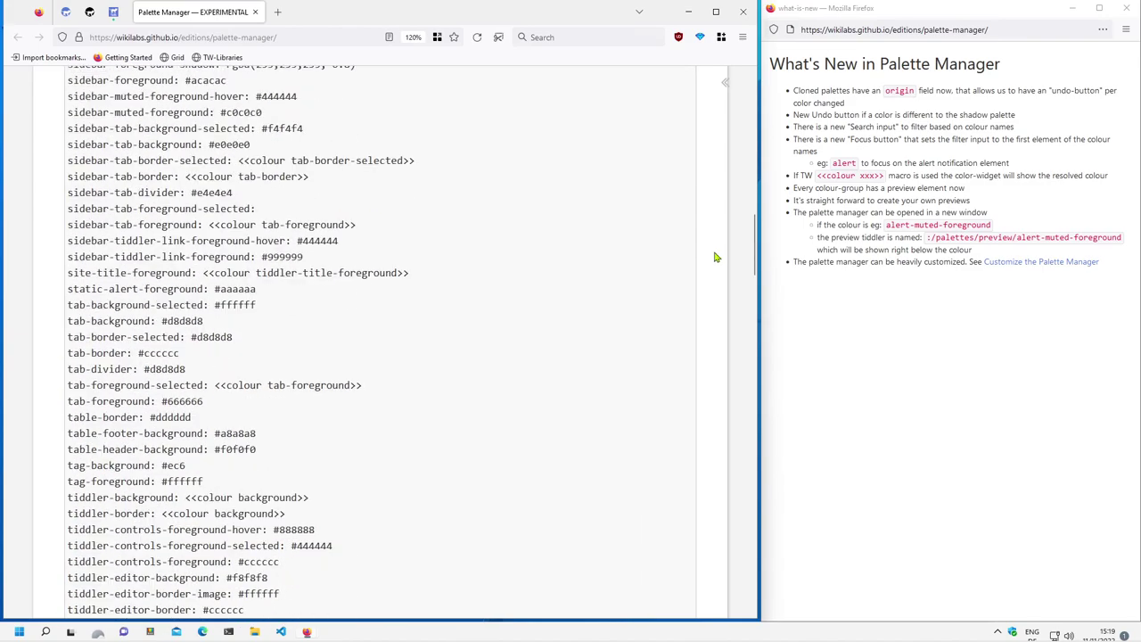
scroll(718, 254, down, 5)
scroll(717, 256, down, 5)
scroll(714, 256, down, 5)
scroll(713, 257, up, 3)
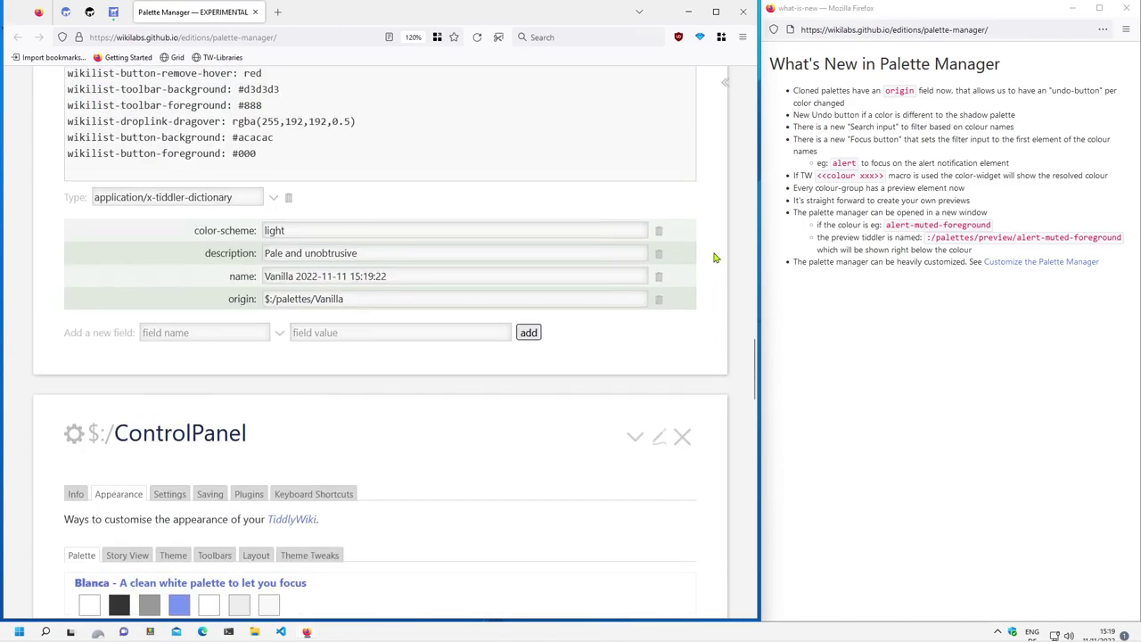
scroll(366, 329, up, 2)
drag(267, 355, 451, 354)
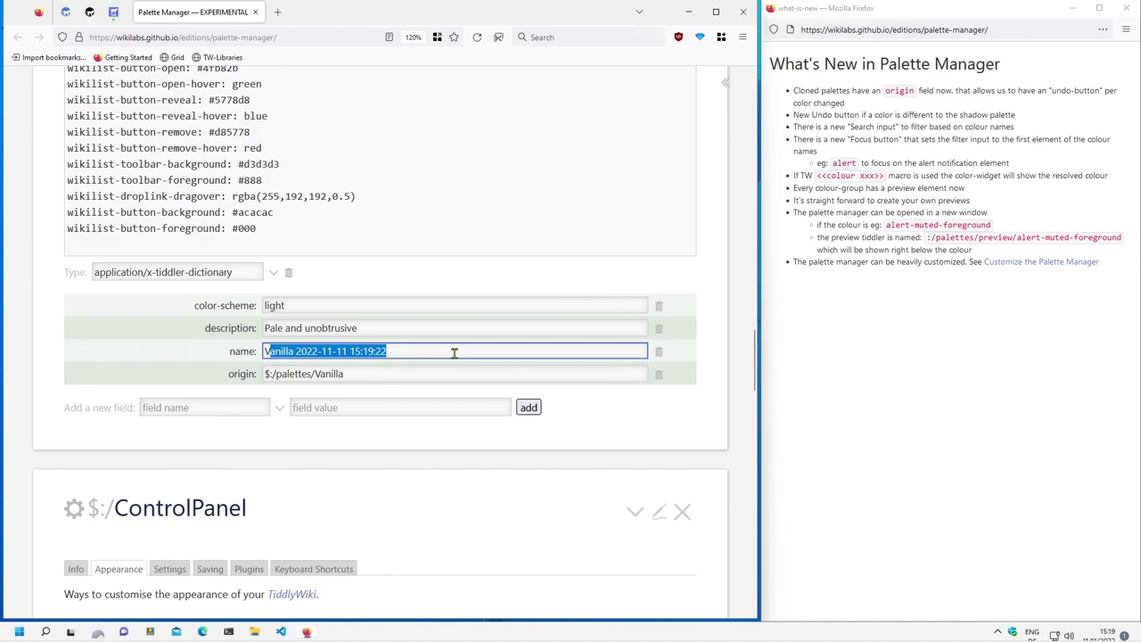
scroll(673, 232, up, 5)
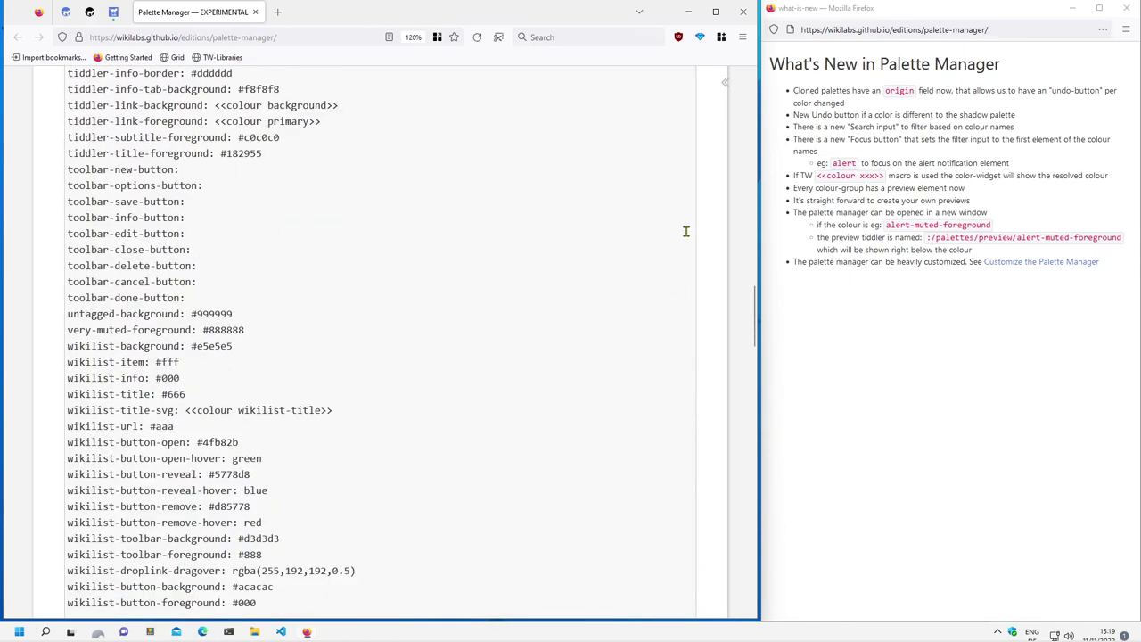
scroll(683, 230, up, 5)
scroll(683, 230, up, 5)
scroll(686, 231, up, 5)
scroll(686, 231, up, 1)
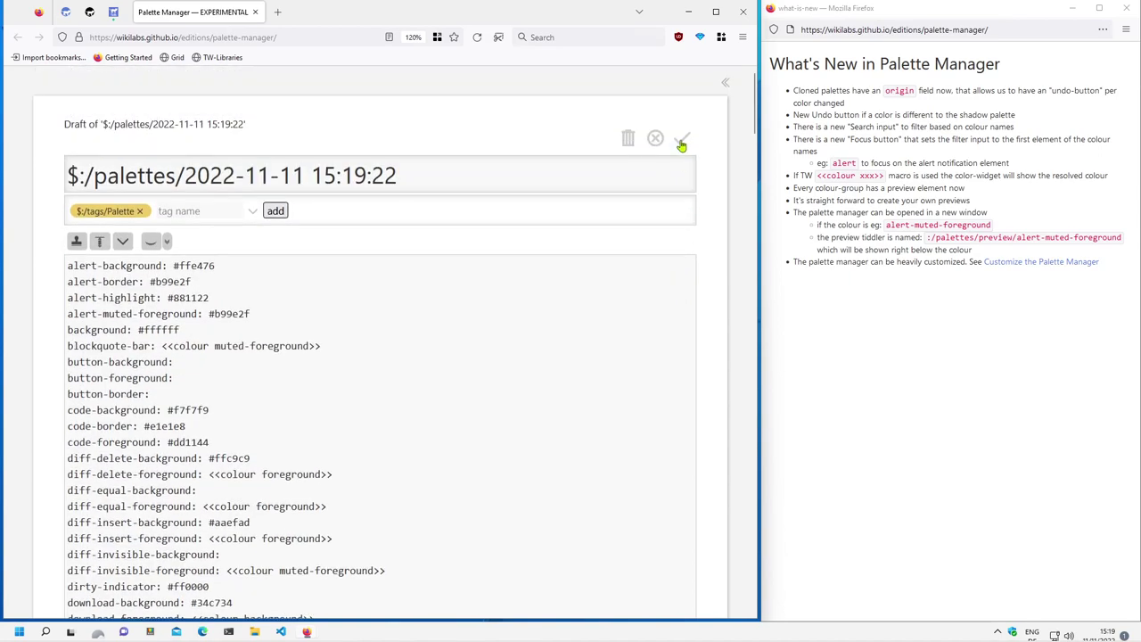
click(683, 135)
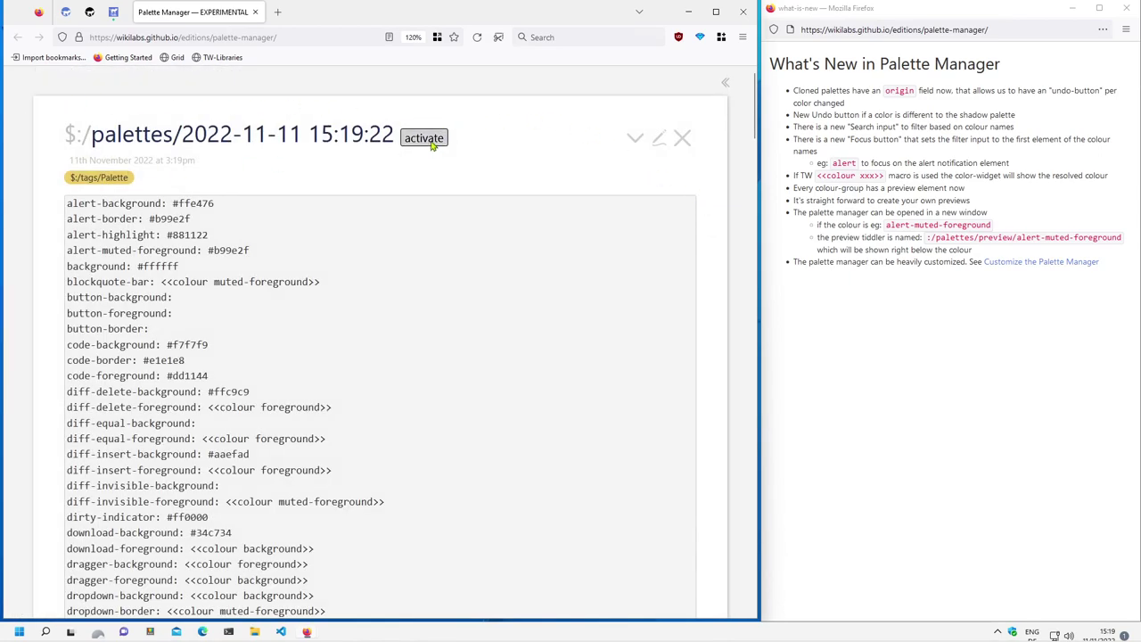
- Close the saved palette tiddler and bring the clone's editor and alert preview into view
click(682, 138)
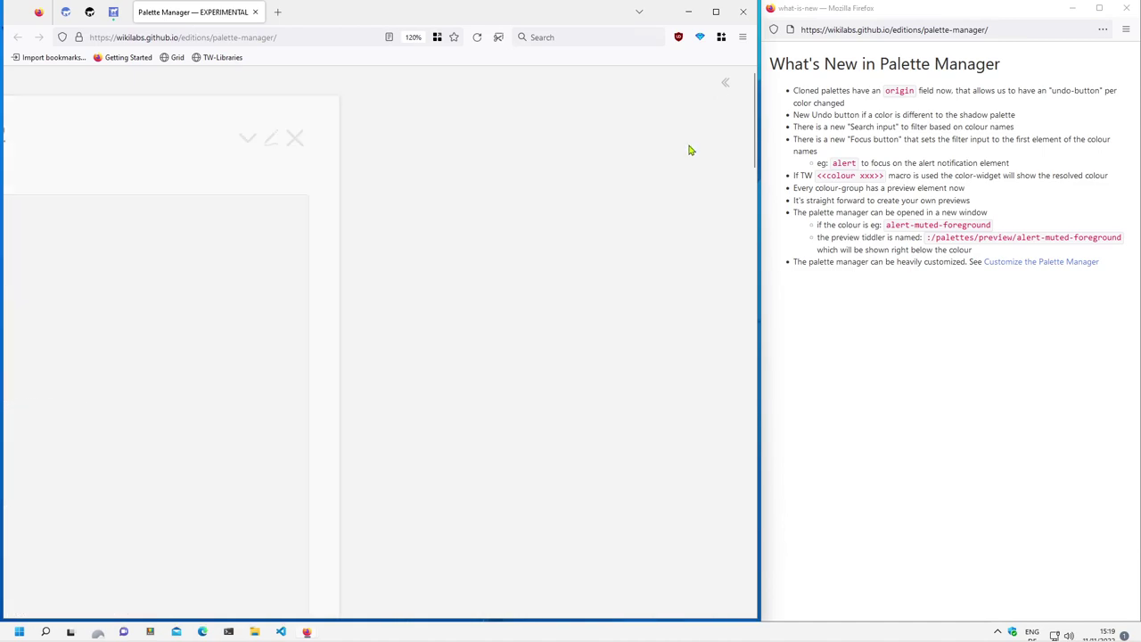
scroll(475, 406, down, 2)
scroll(475, 407, down, 4)
scroll(475, 406, down, 4)
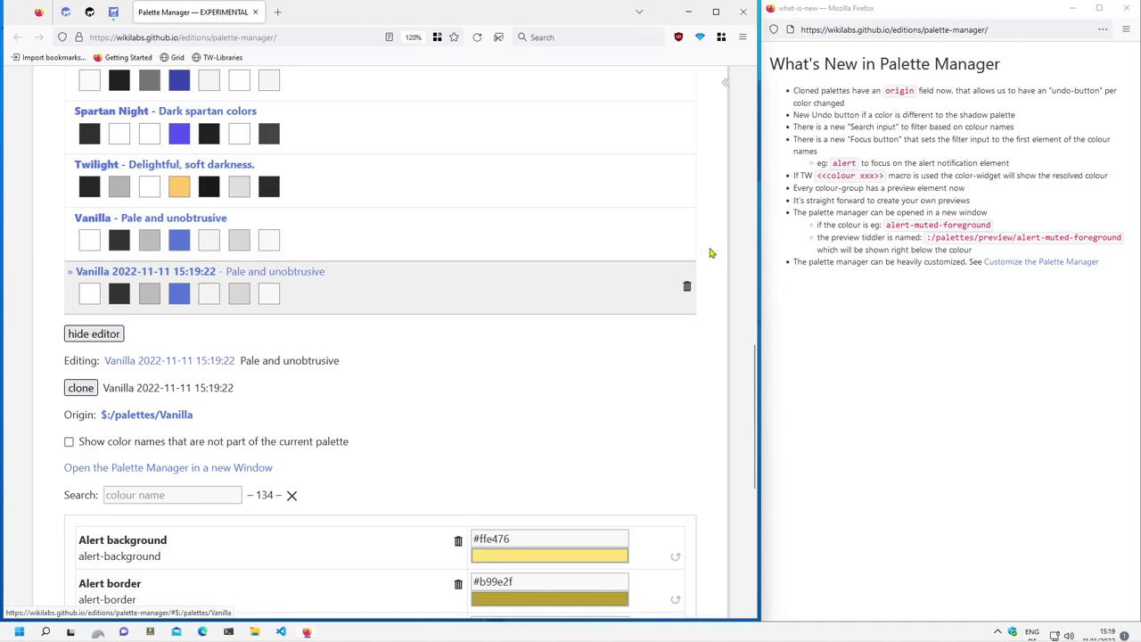
scroll(710, 254, down, 3)
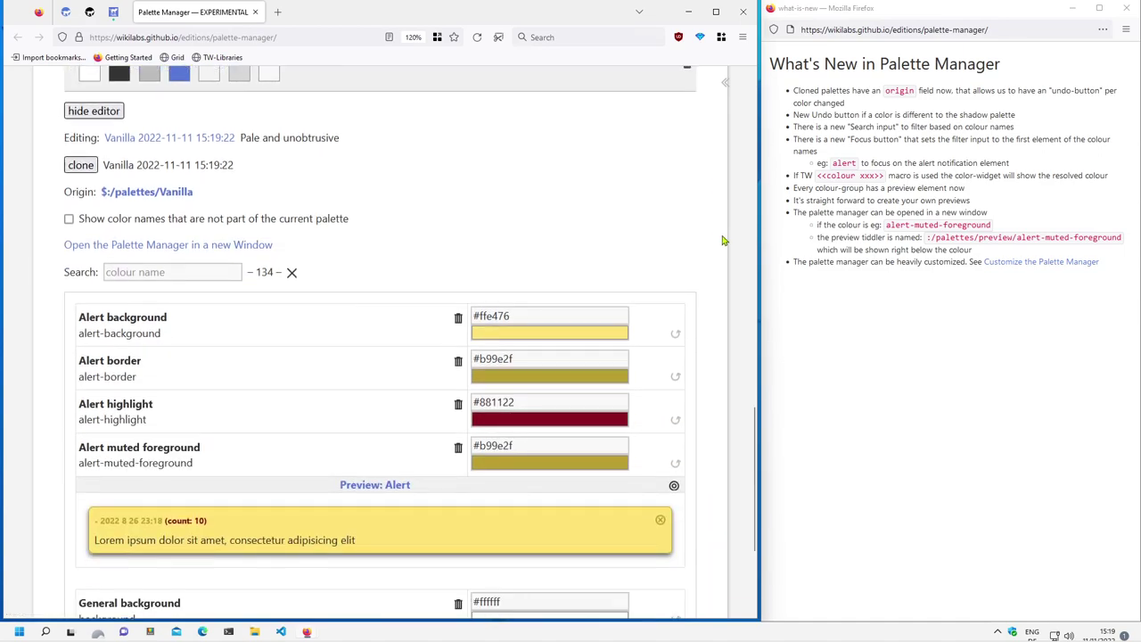
scroll(723, 241, up, 1)
- Highlight the what-is-new notes about per-colour undo and origin fields
drag(875, 112, 793, 104)
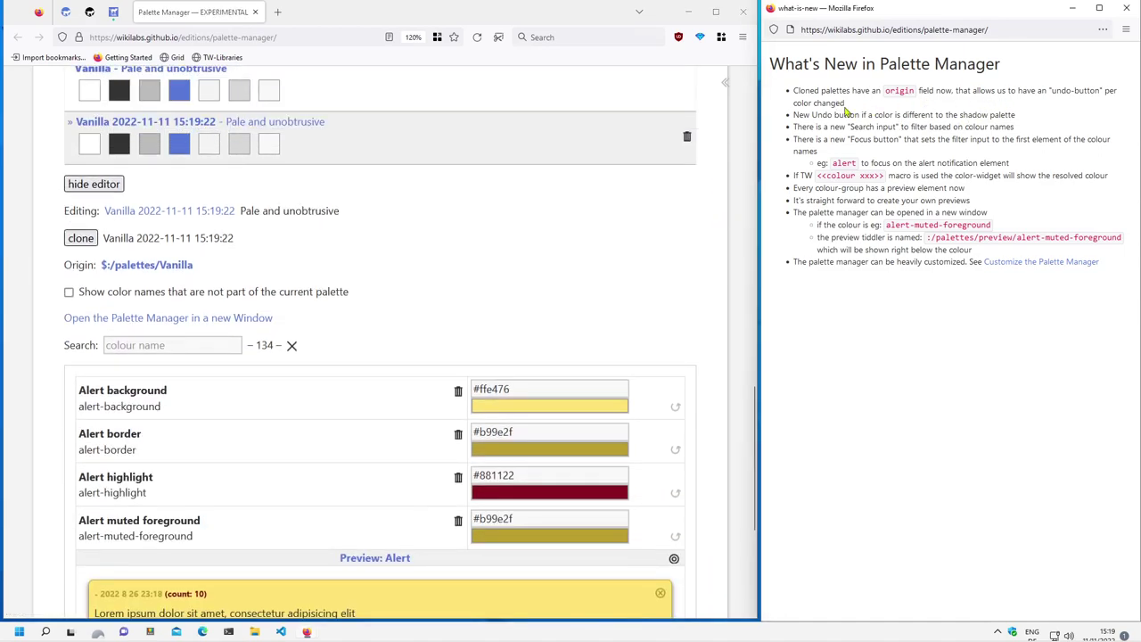
key(ctrl+minus)
key(ctrl+plus)
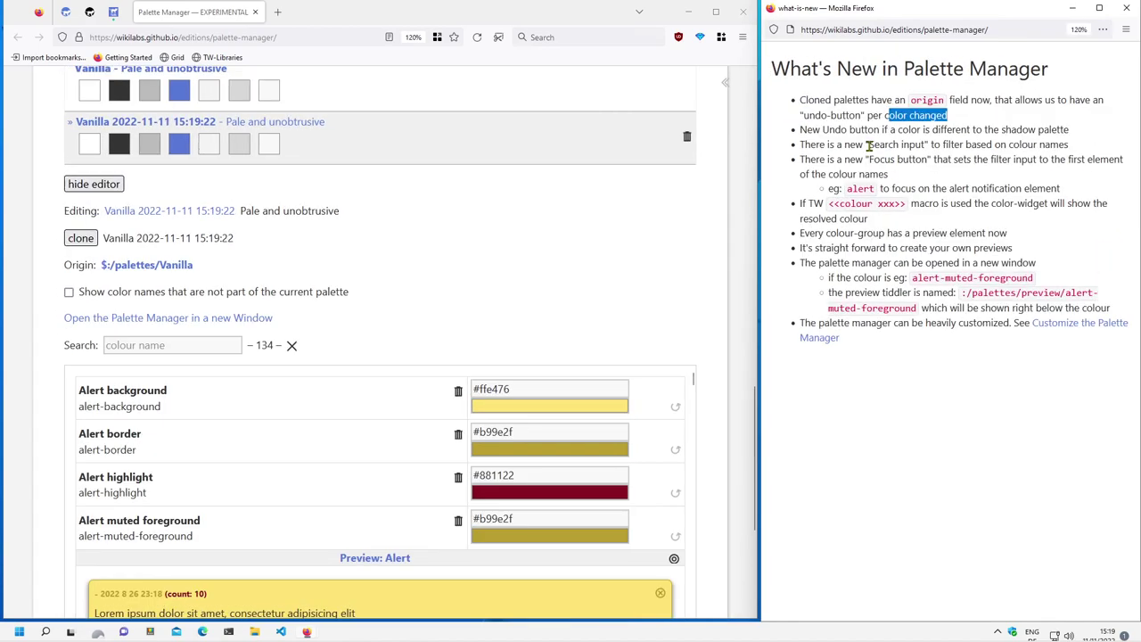
drag(948, 116, 791, 104)
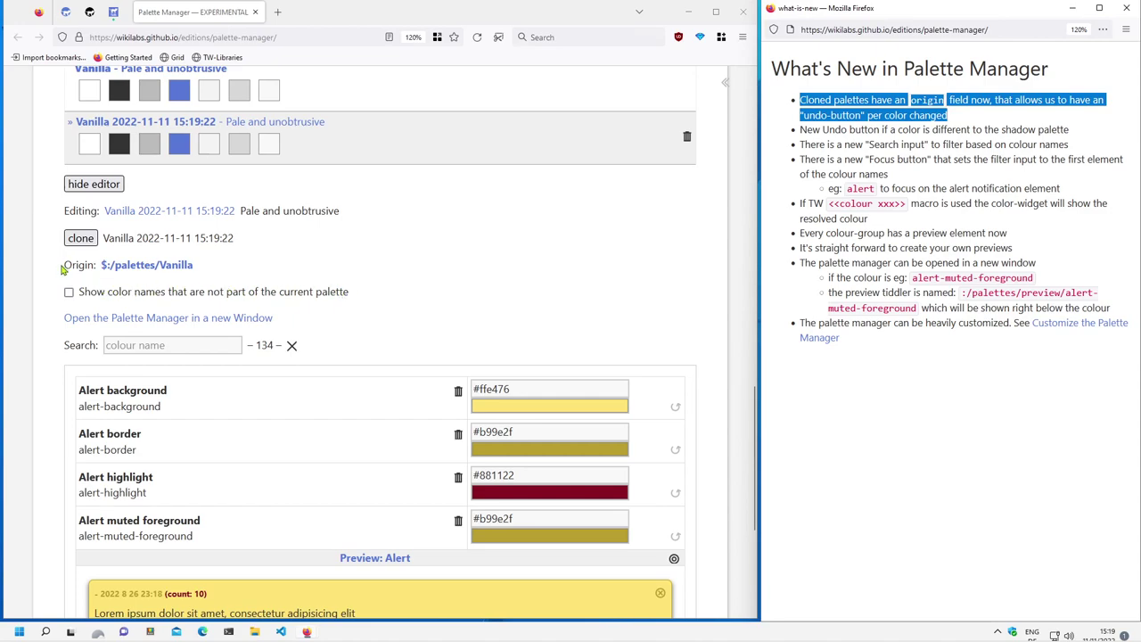
- In the palette manager, note the $:/palettes/Vanilla origin and scroll to Alert background
click(245, 271)
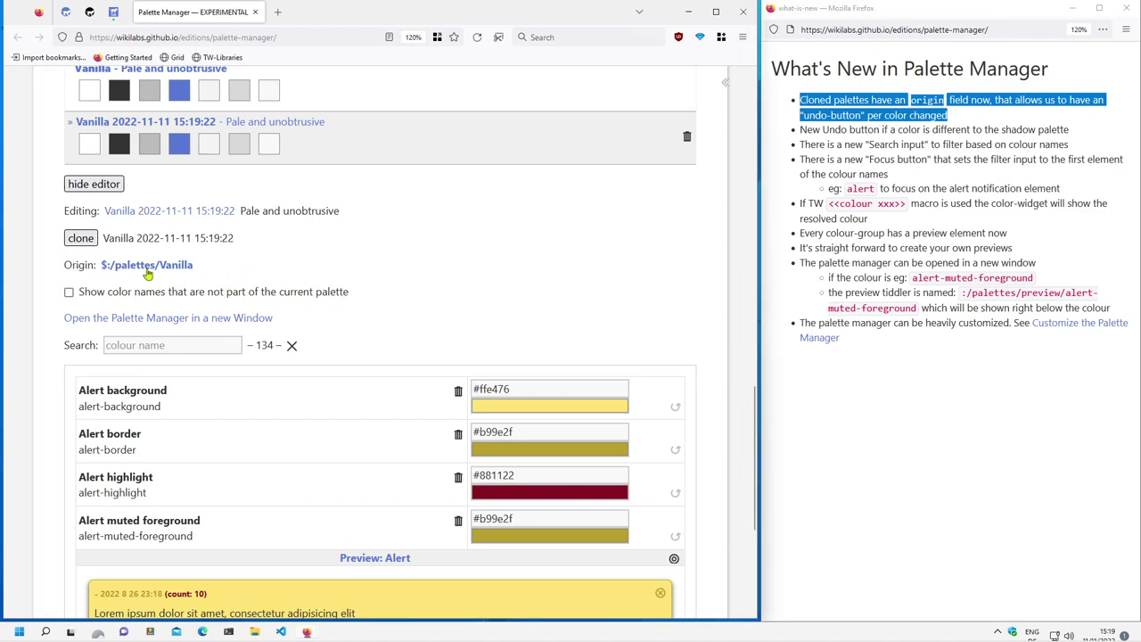
drag(194, 266, 95, 267)
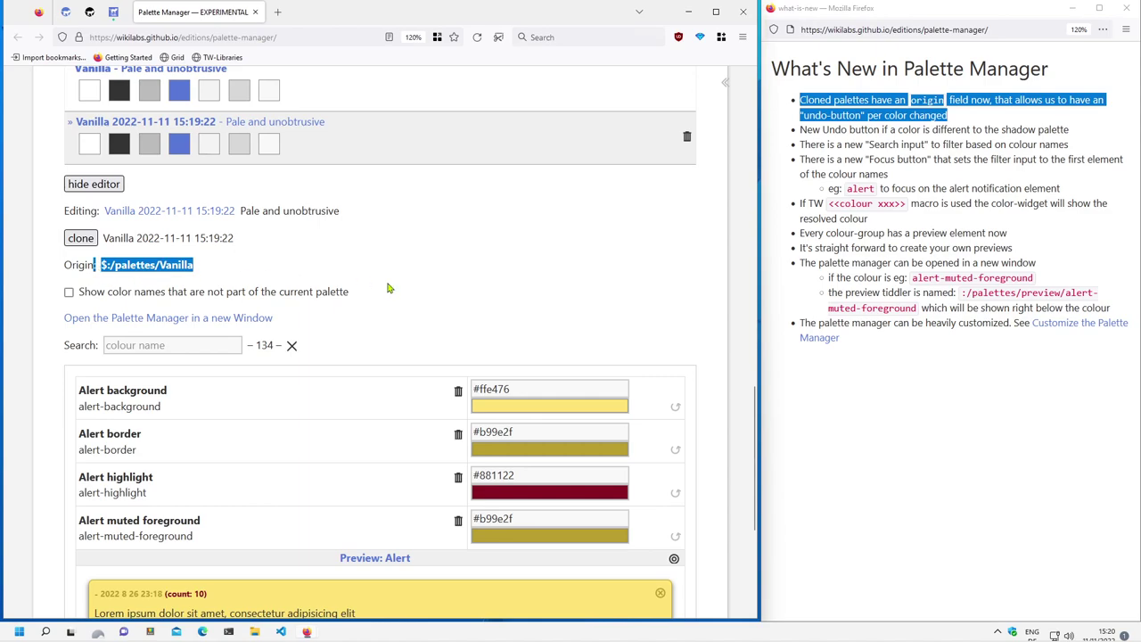
scroll(558, 289, up, 2)
scroll(624, 324, down, 2)
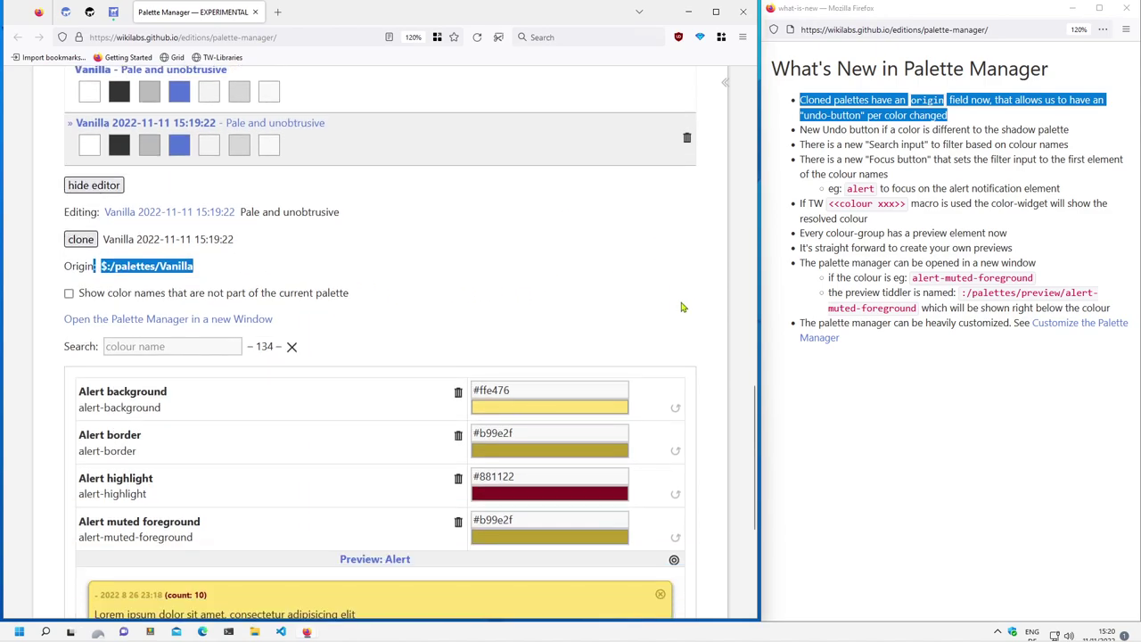
scroll(621, 330, down, 2)
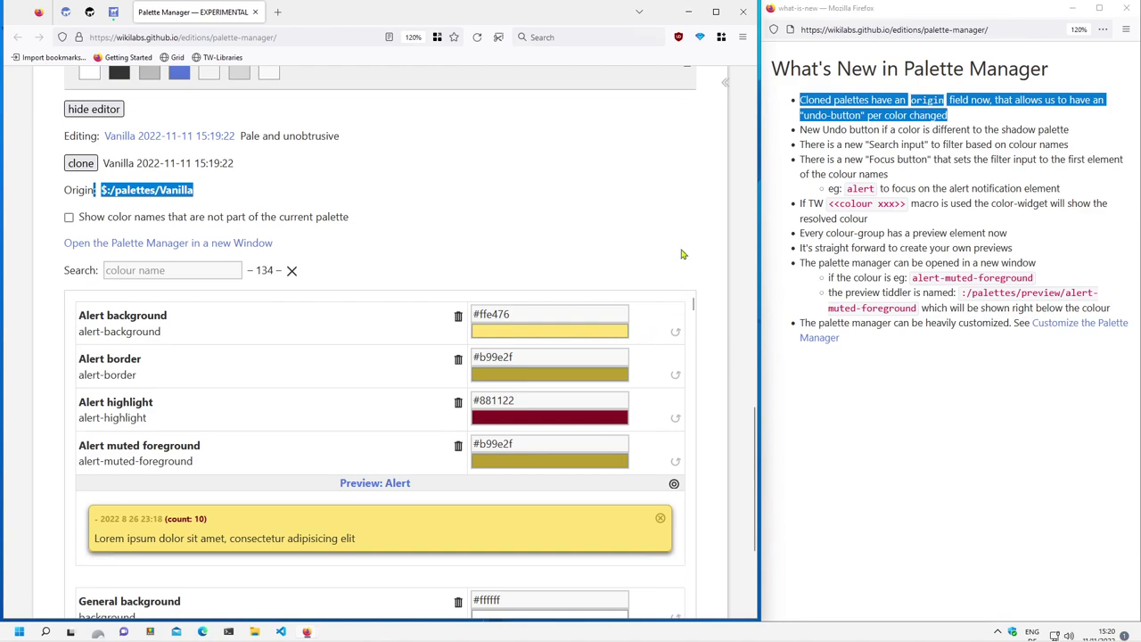
scroll(683, 237, down, 2)
- Change the clone's Alert background from #ffe476 to pale green #b9f4ce
click(528, 258)
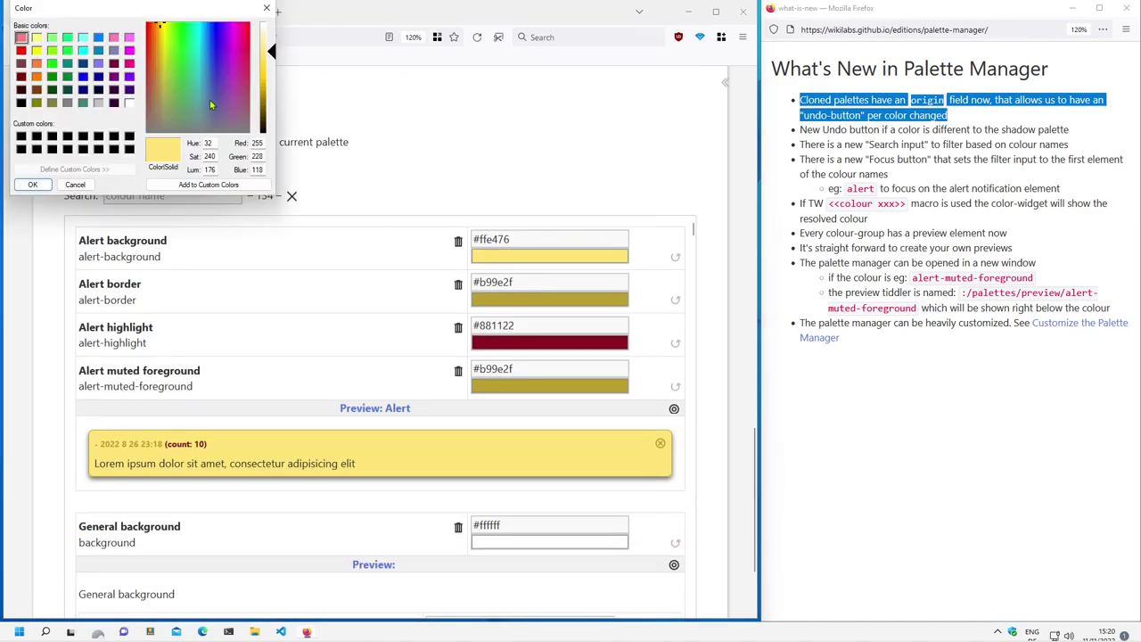
drag(274, 54, 267, 47)
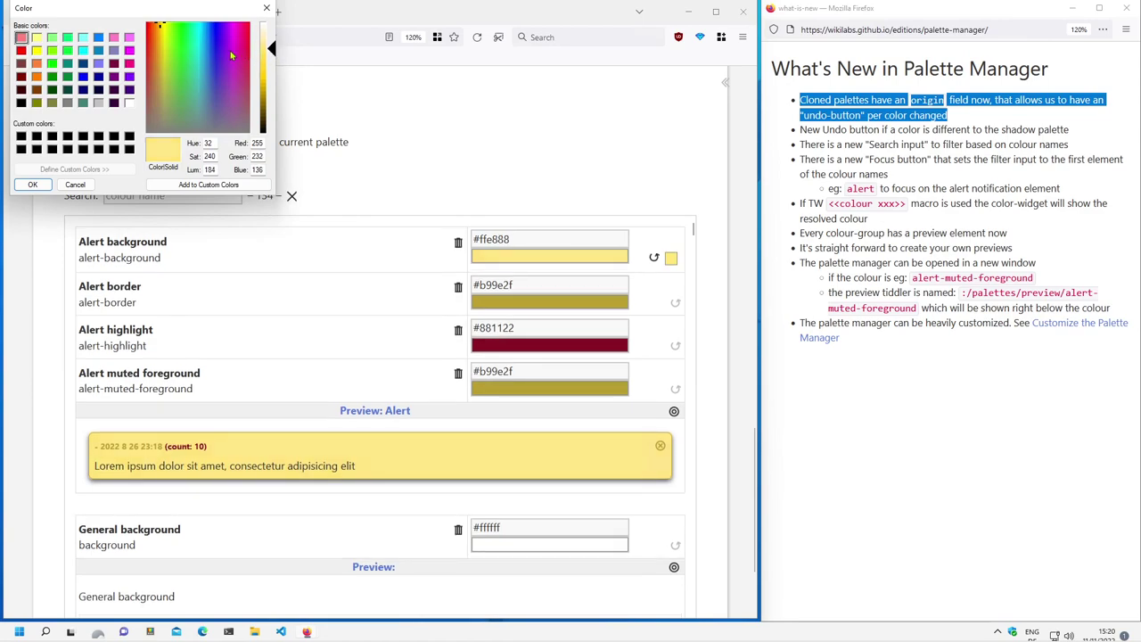
click(187, 51)
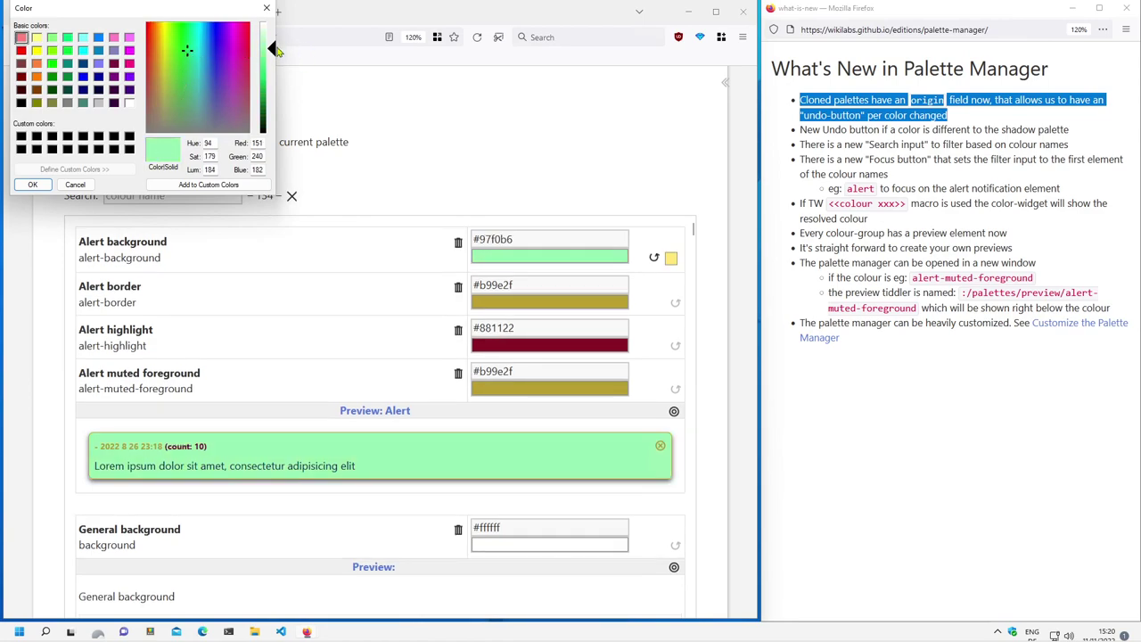
drag(276, 52, 274, 41)
click(32, 185)
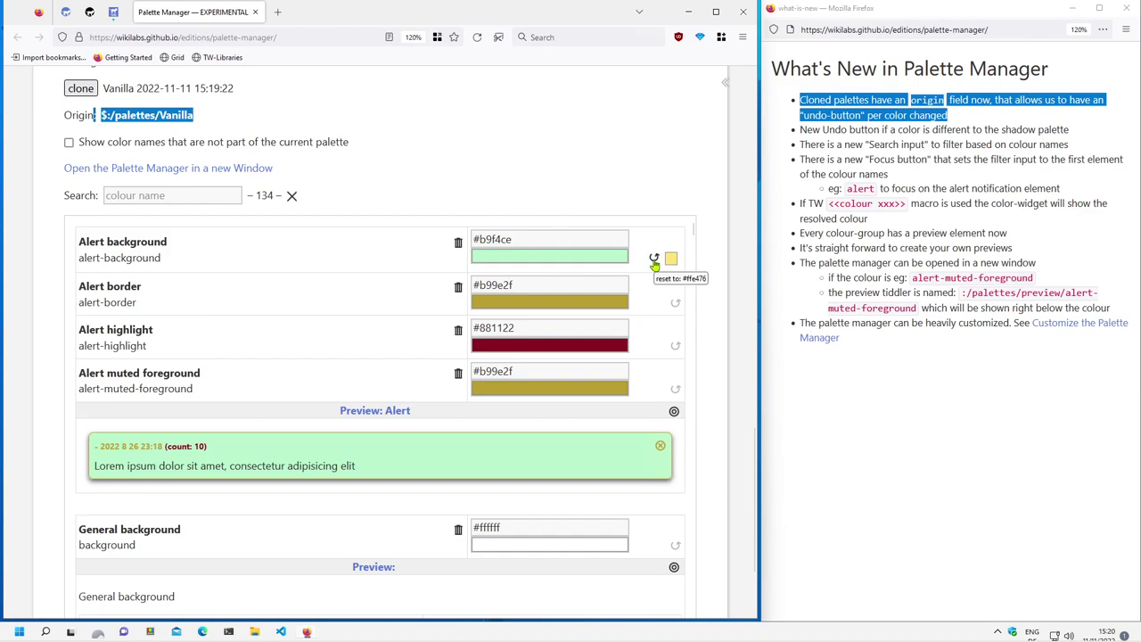
scroll(664, 199, up, 3)
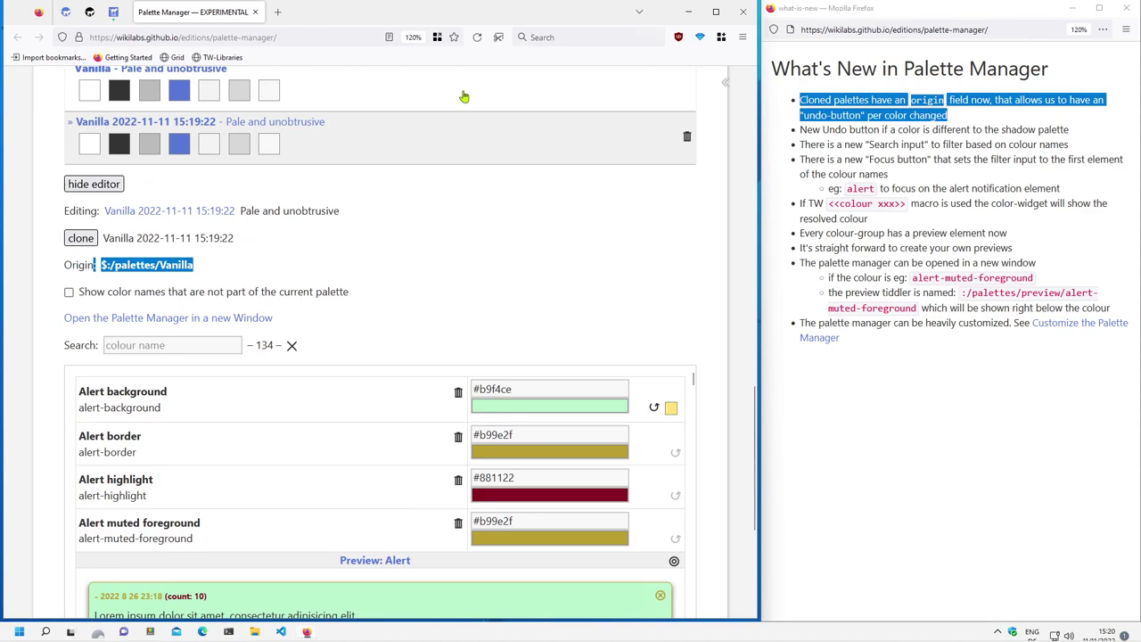
click(459, 93)
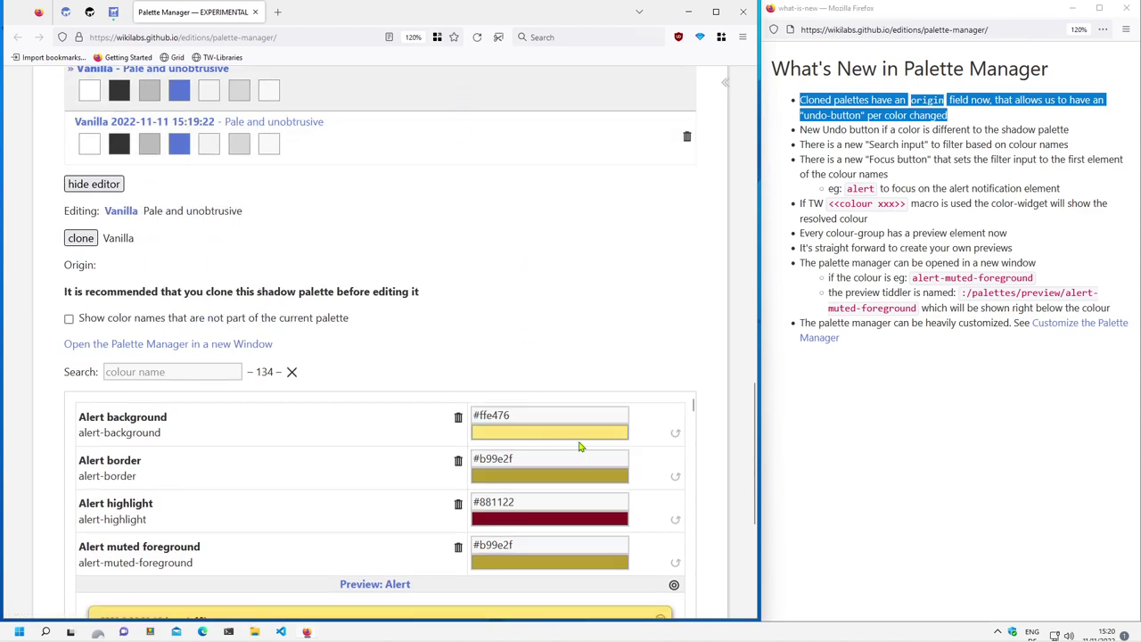
click(497, 134)
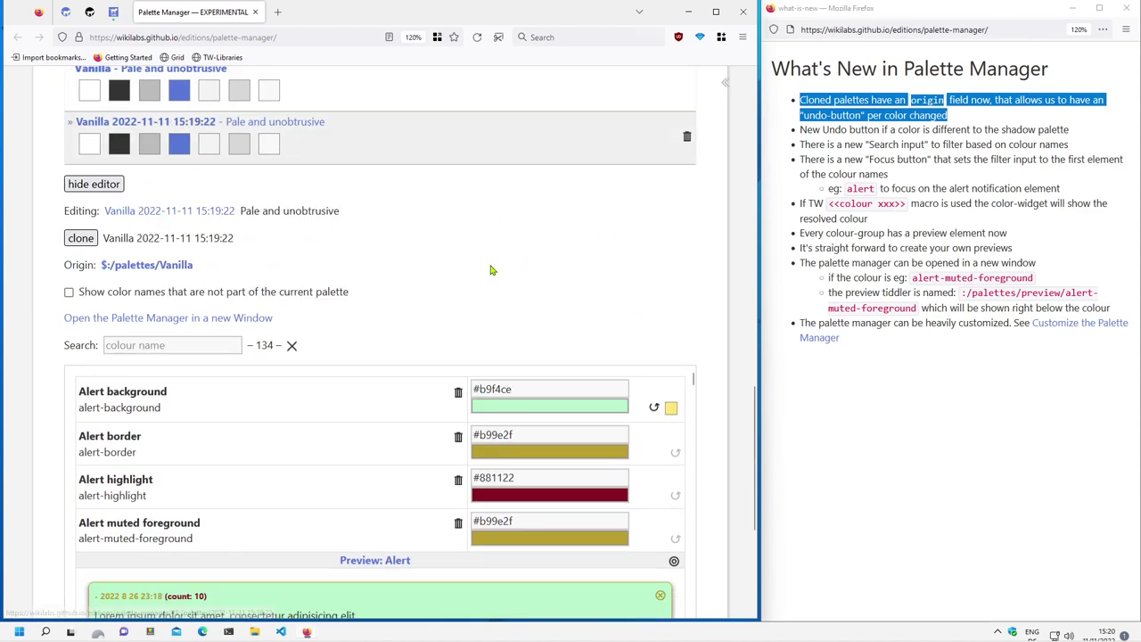
scroll(644, 304, down, 2)
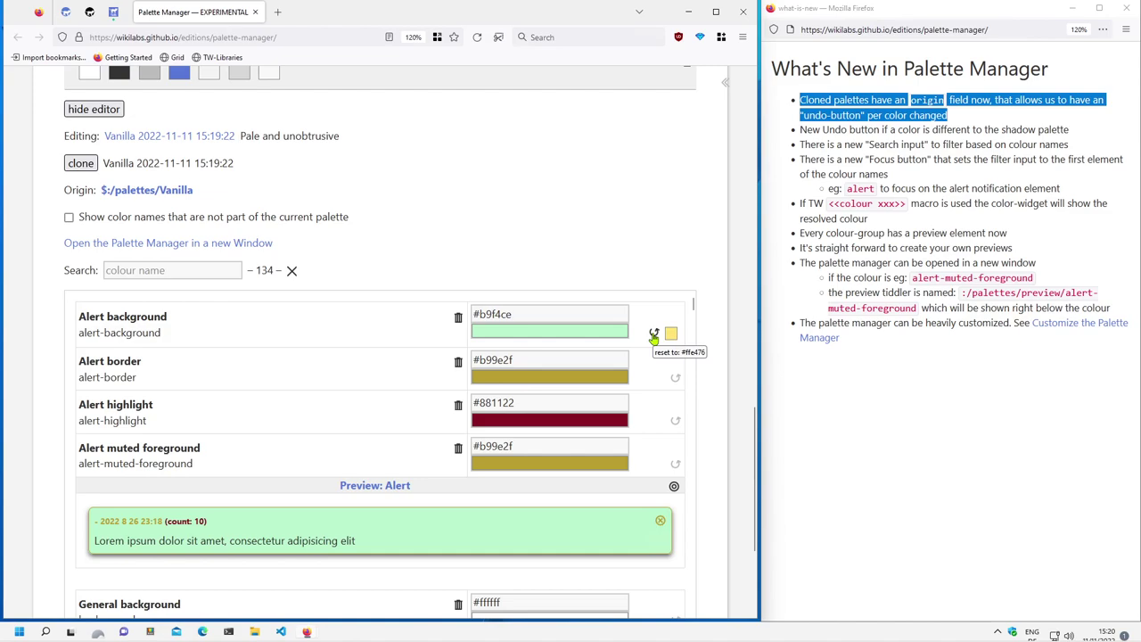
scroll(668, 285, up, 5)
scroll(667, 286, up, 3)
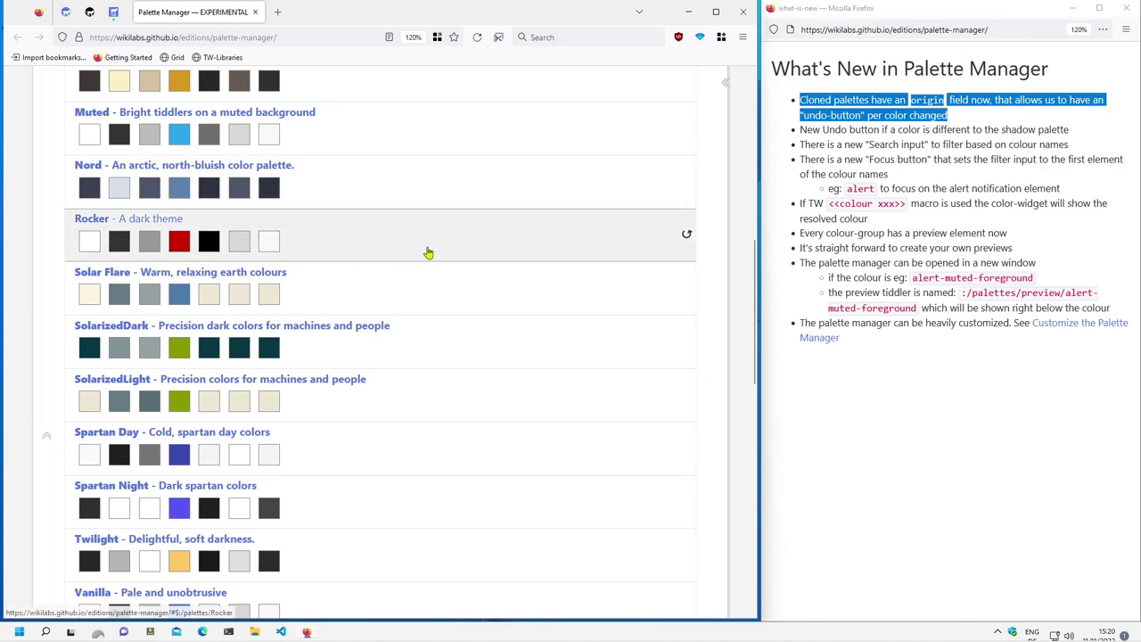
click(686, 236)
scroll(704, 265, down, 5)
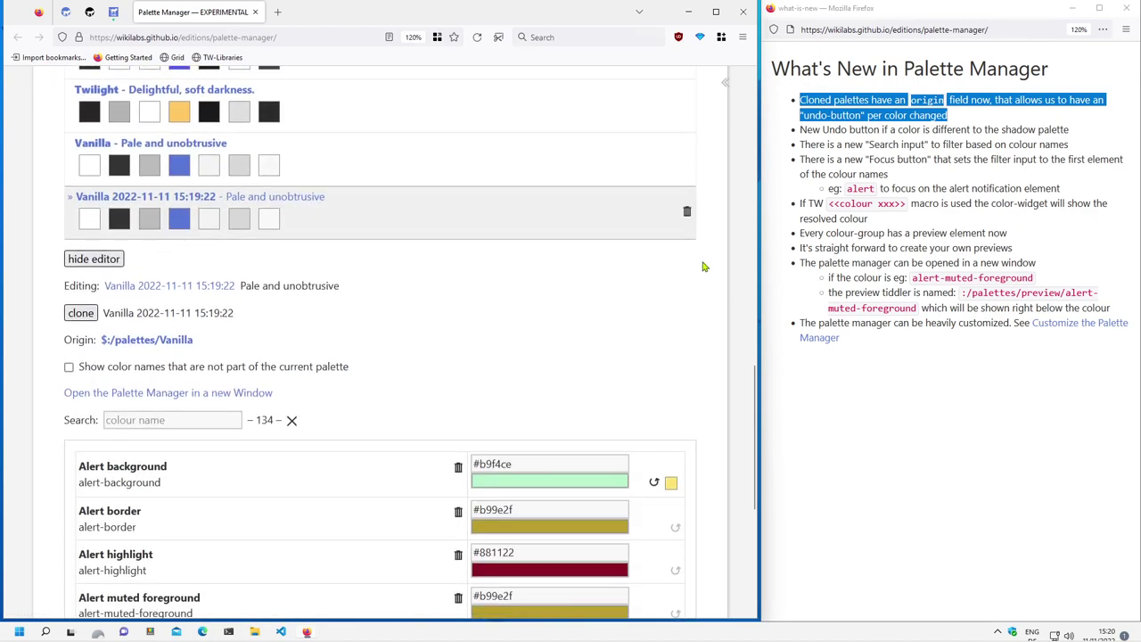
scroll(702, 265, down, 3)
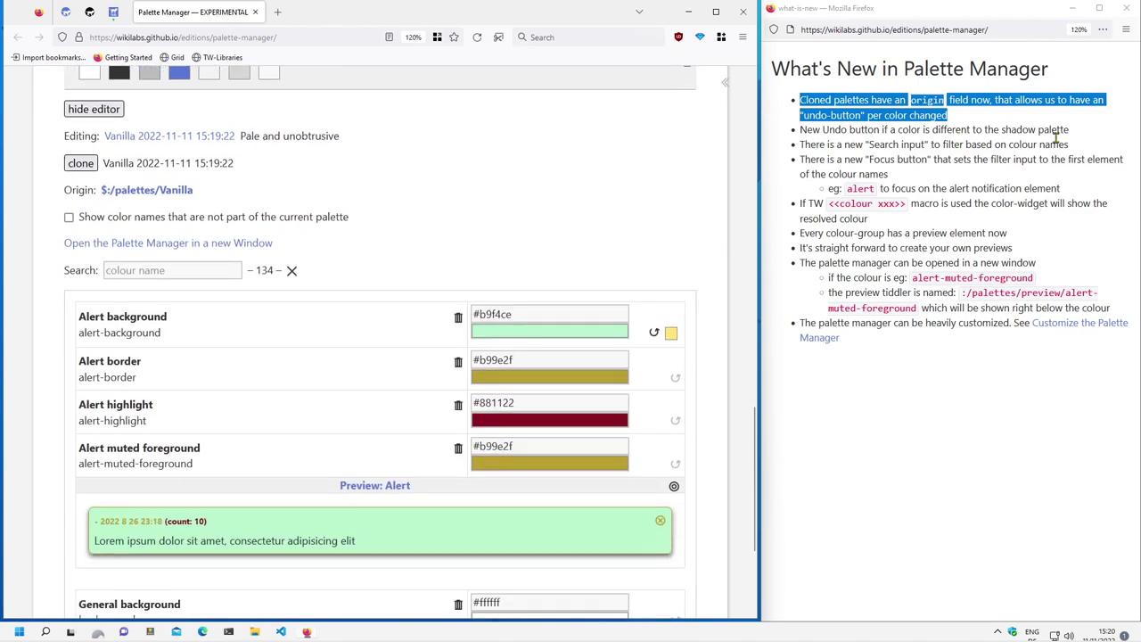
drag(1068, 131, 792, 131)
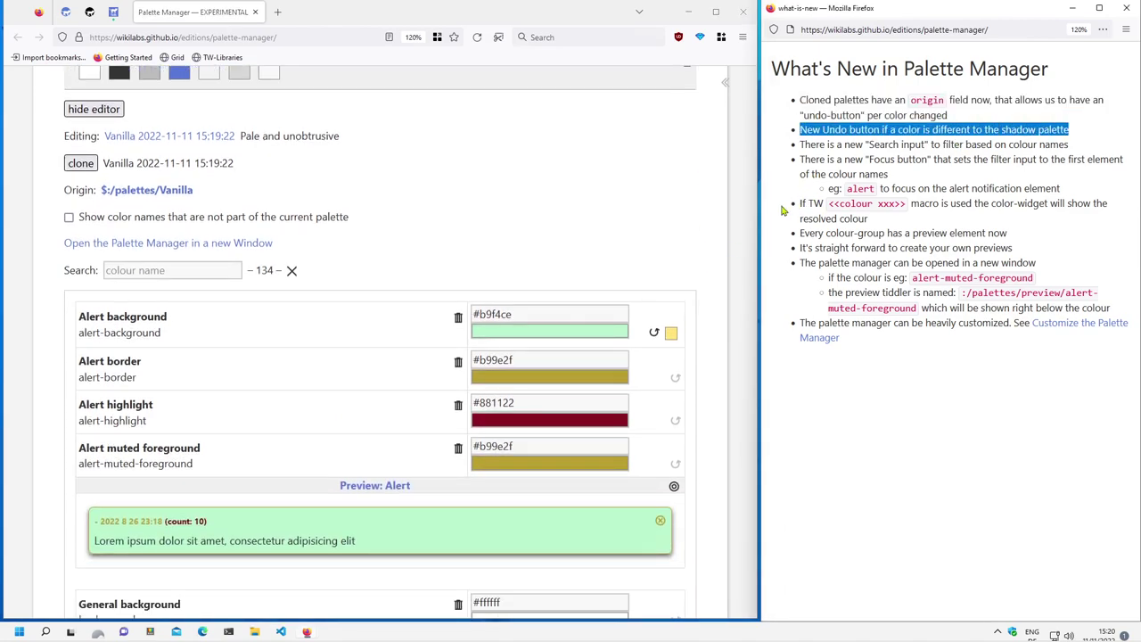
scroll(704, 247, down, 2)
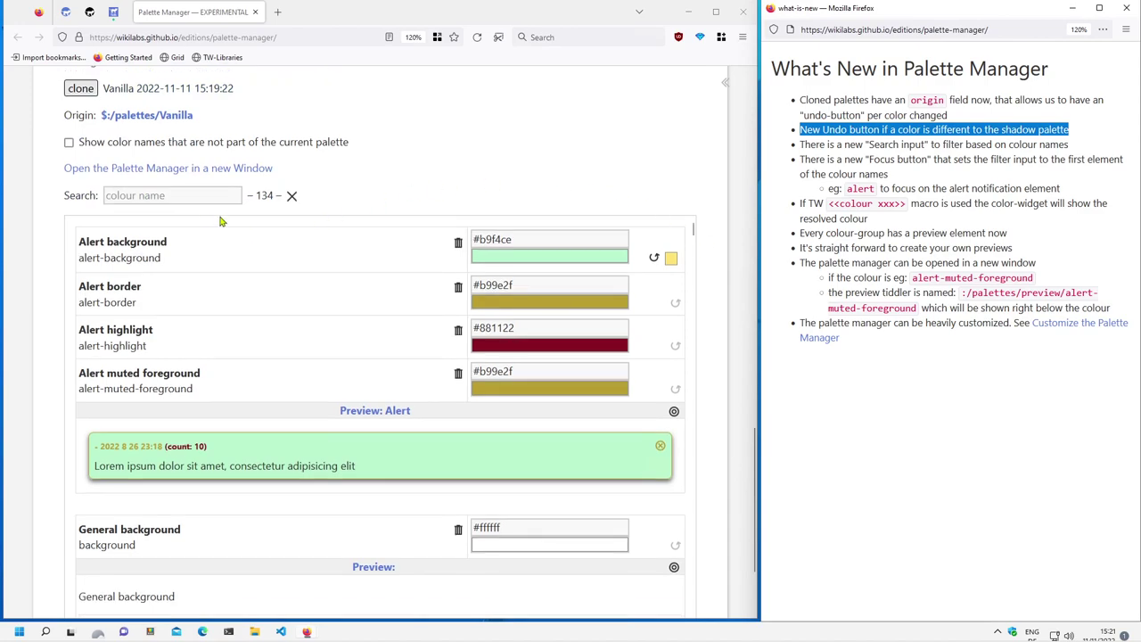
- Filter the colour list by 'alert', leaving five colours including Static alert foreground
click(170, 195)
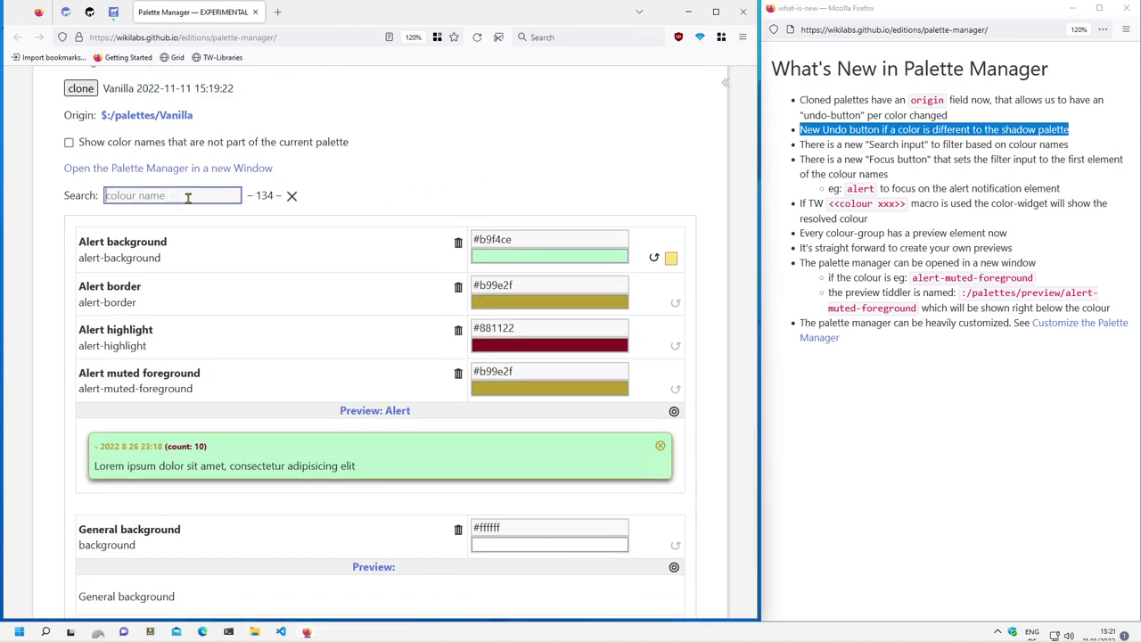
text(aler)
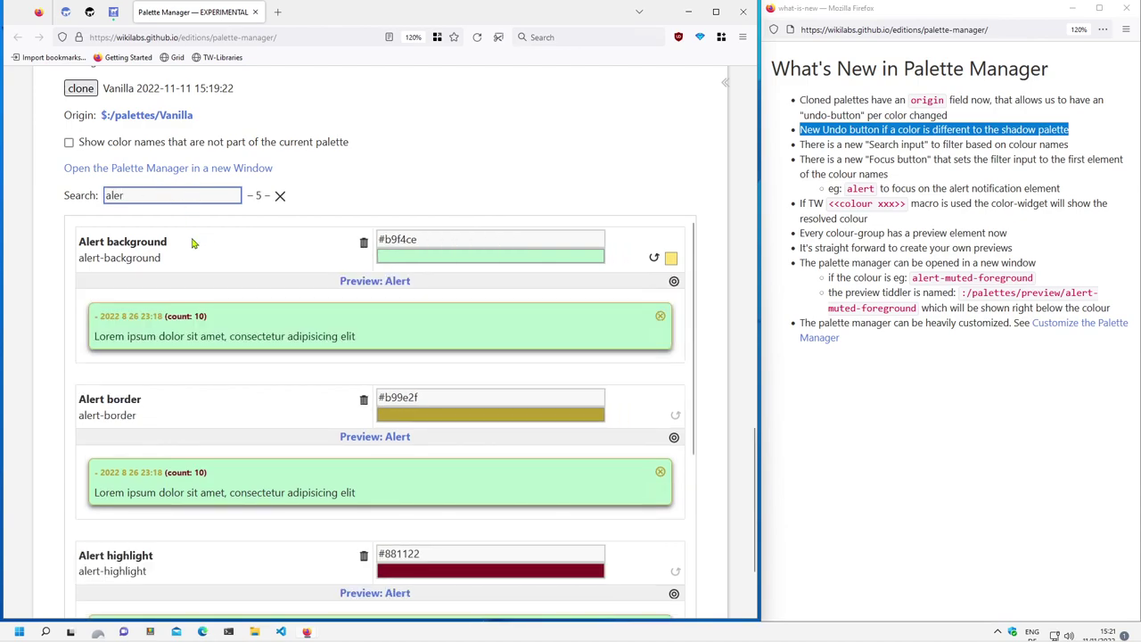
drag(96, 257, 64, 261)
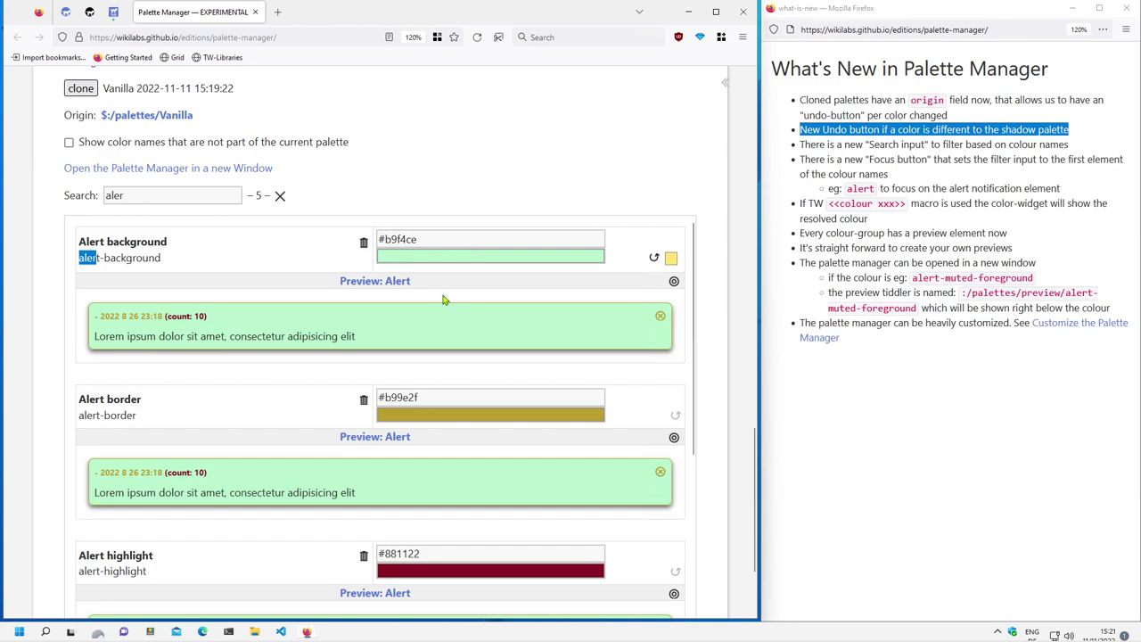
scroll(418, 338, down, 2)
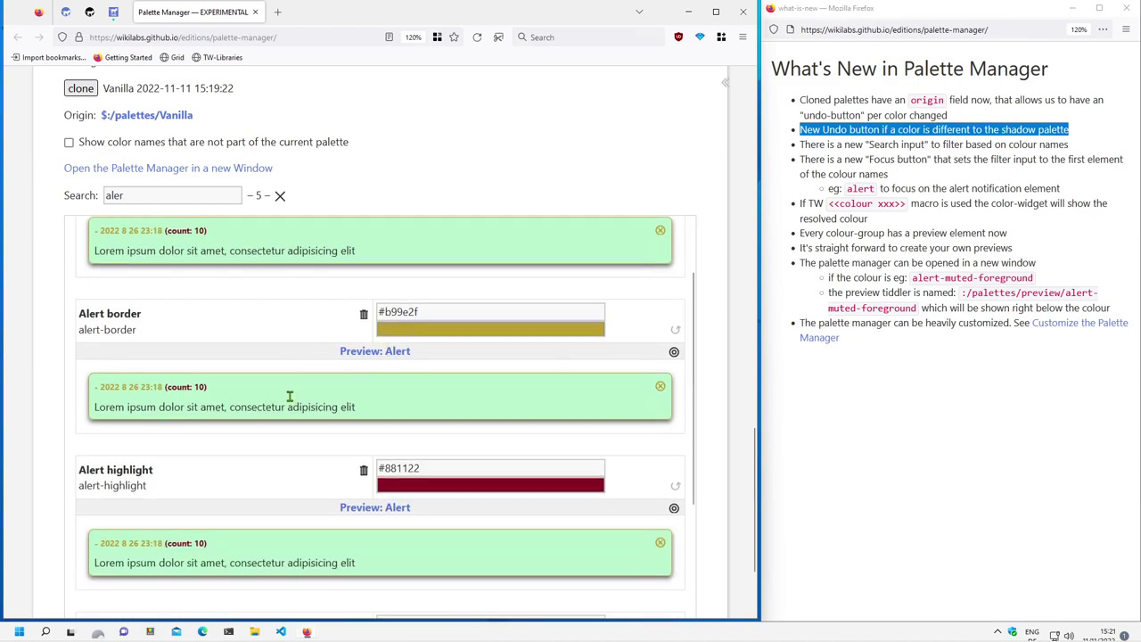
scroll(290, 397, down, 4)
scroll(294, 394, up, 5)
click(147, 193)
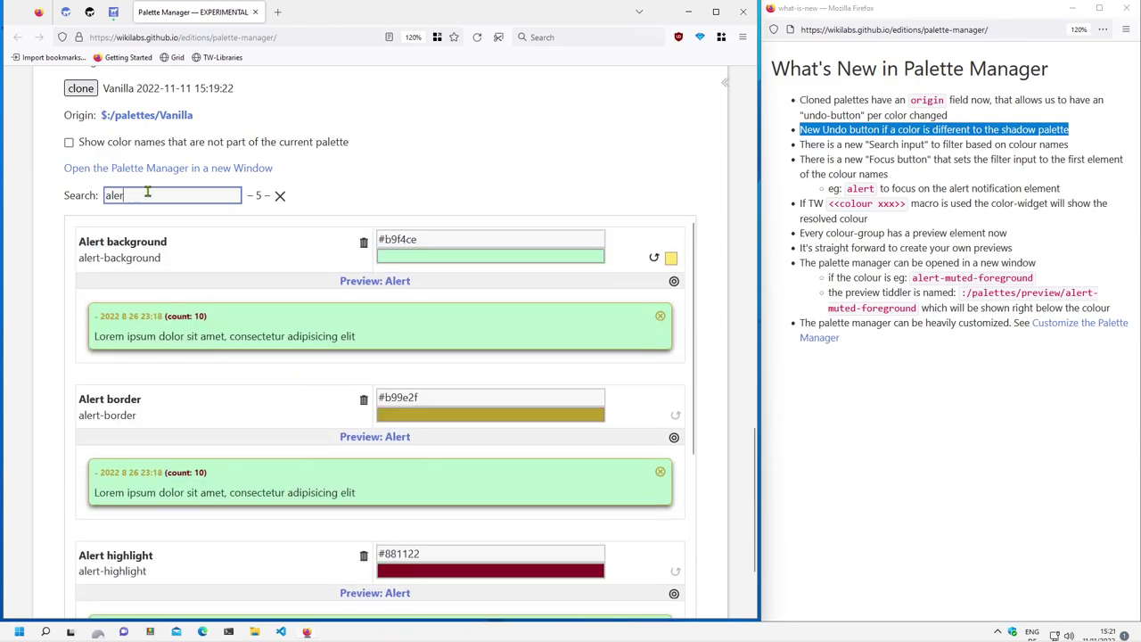
text(t)
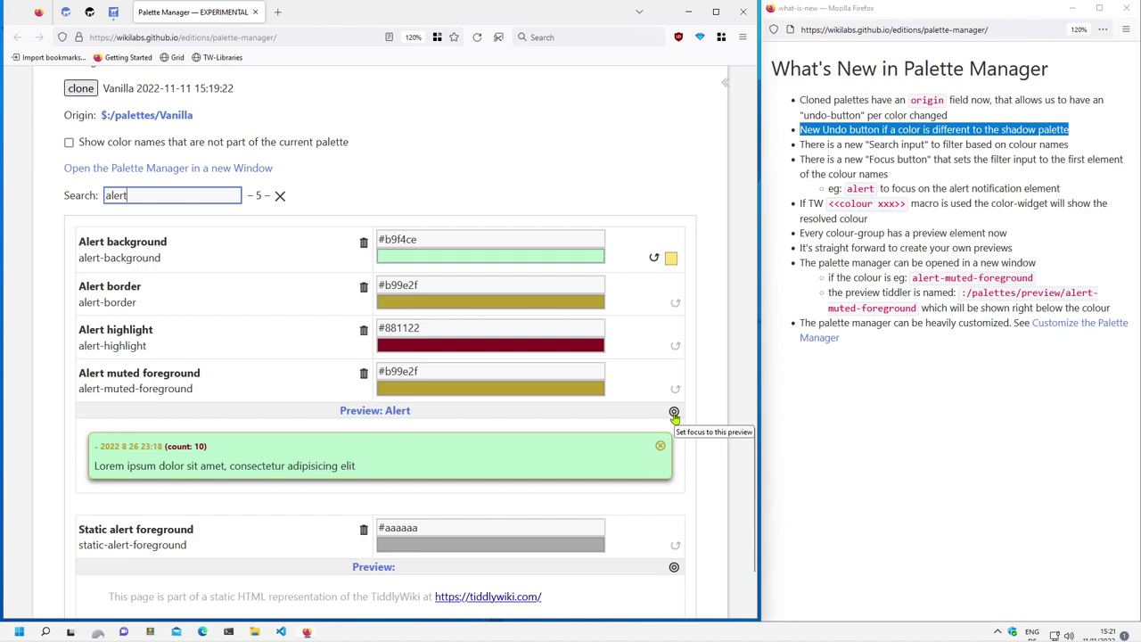
- Filter to a preview's alert colours and highlight the notes on colour search and focus
click(674, 414)
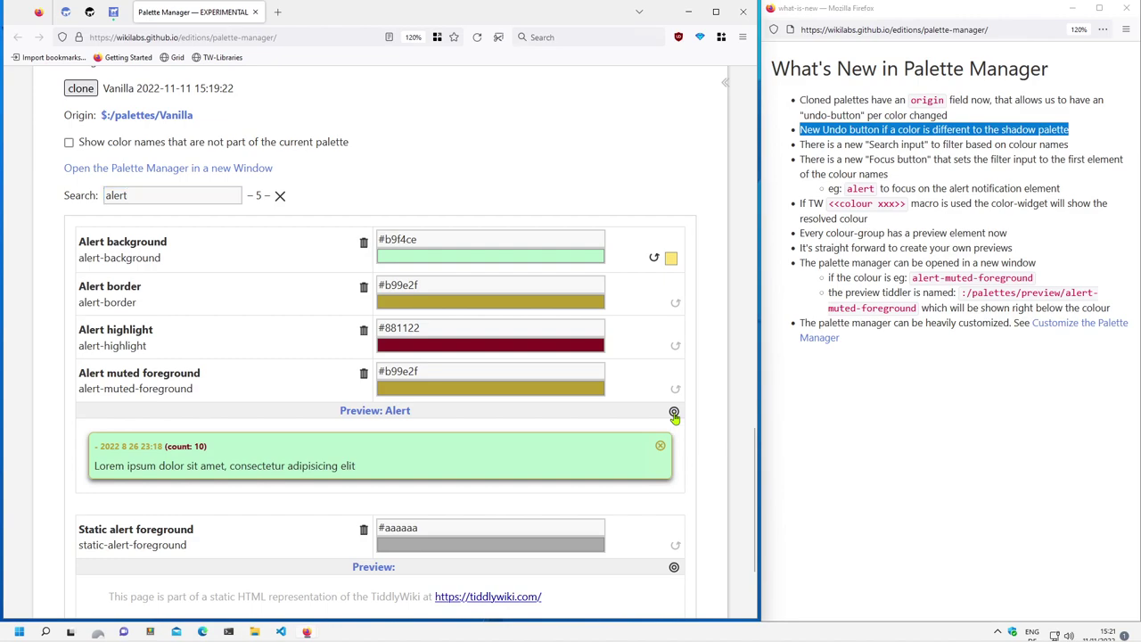
click(280, 196)
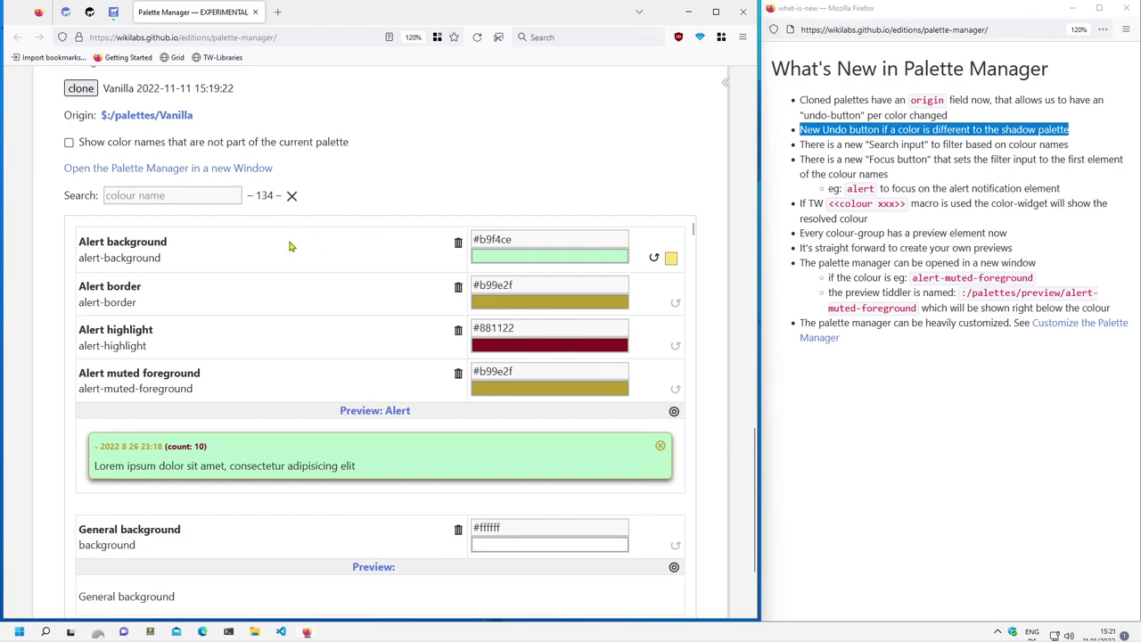
click(673, 414)
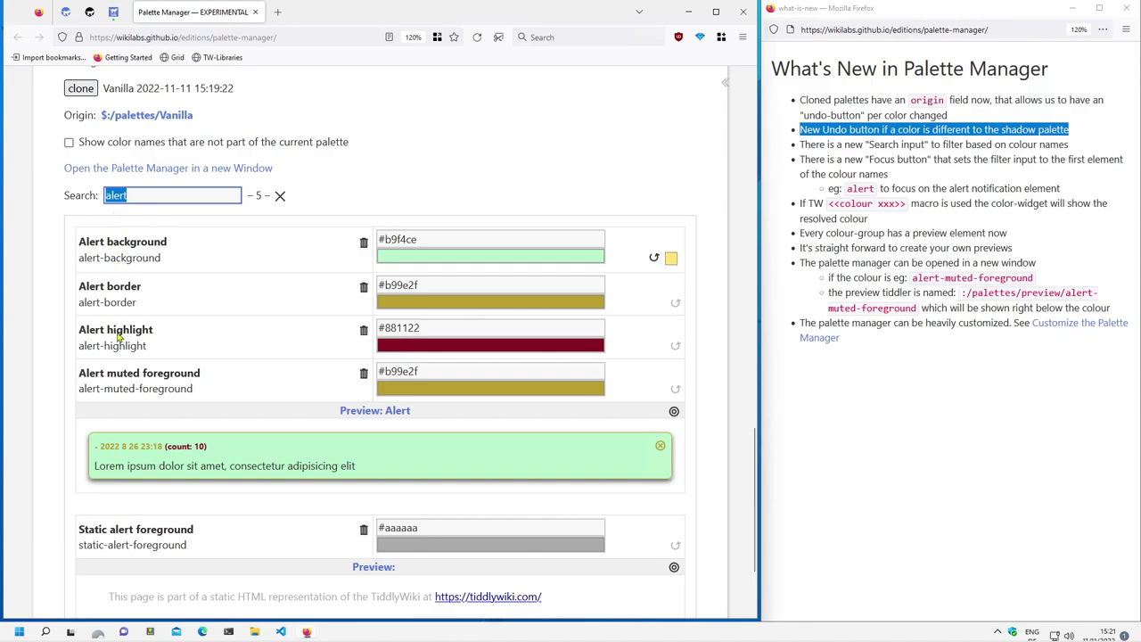
scroll(98, 481, down, 2)
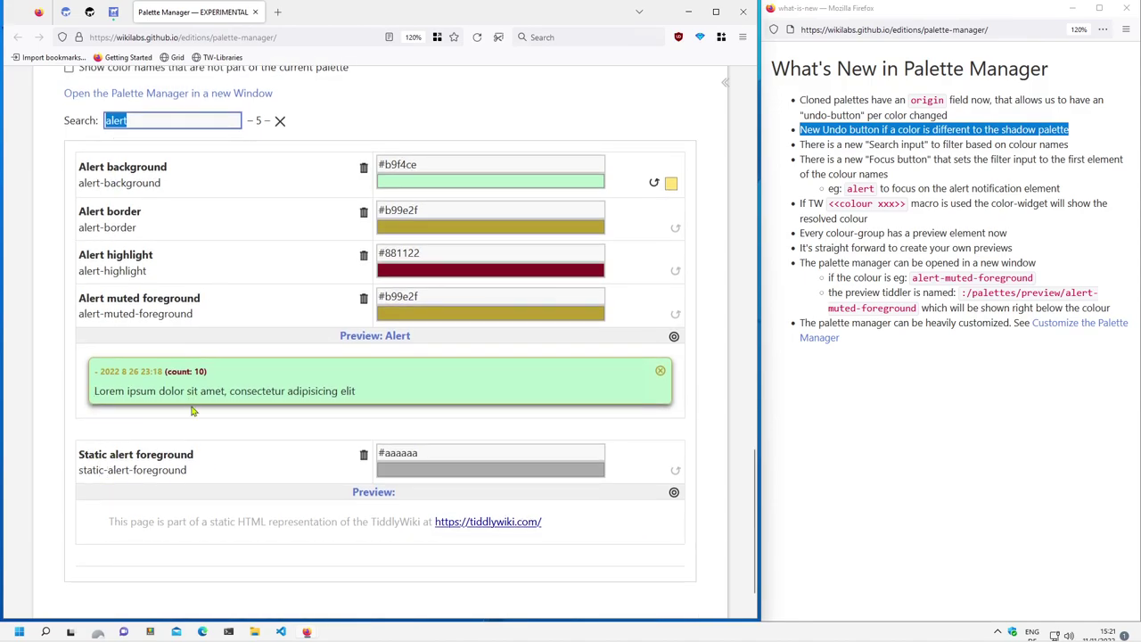
scroll(192, 411, up, 2)
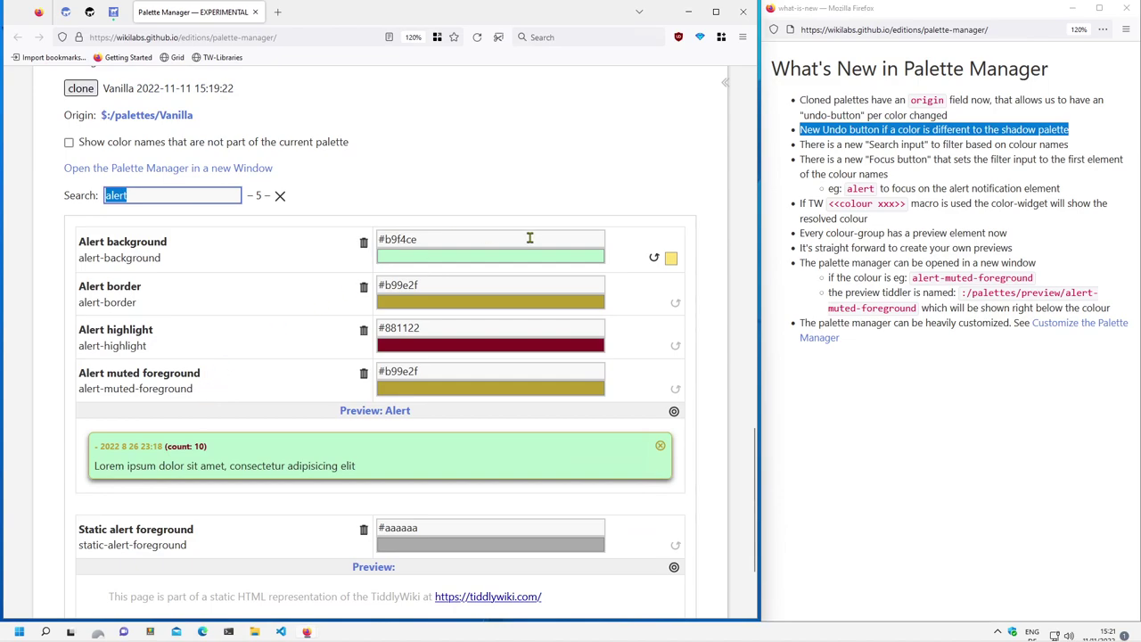
drag(1068, 144, 809, 144)
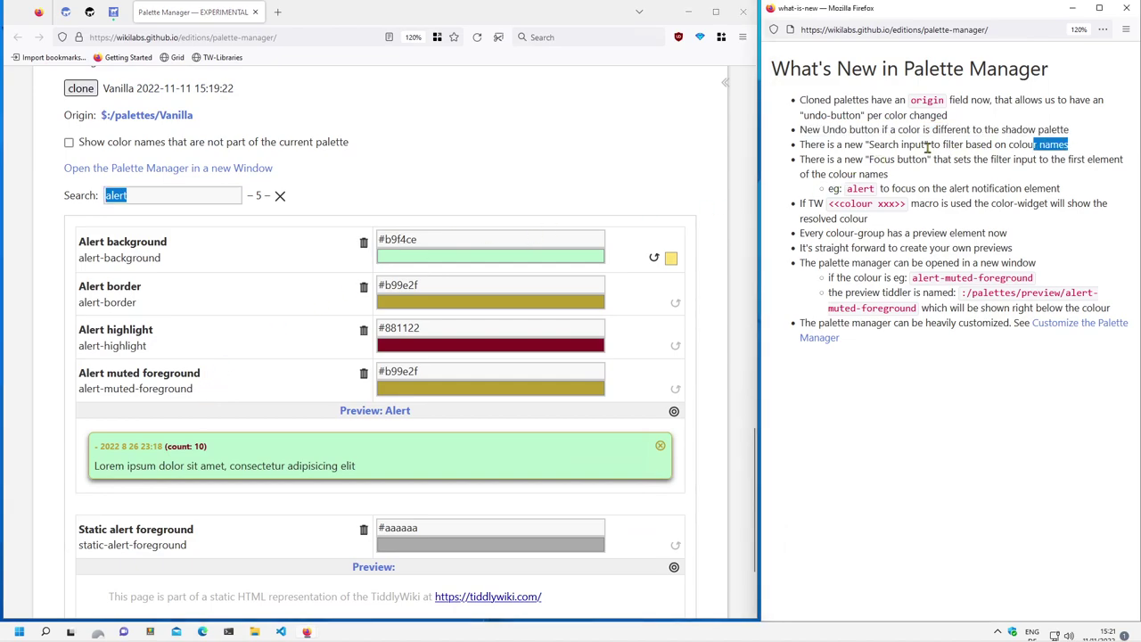
drag(905, 179, 791, 163)
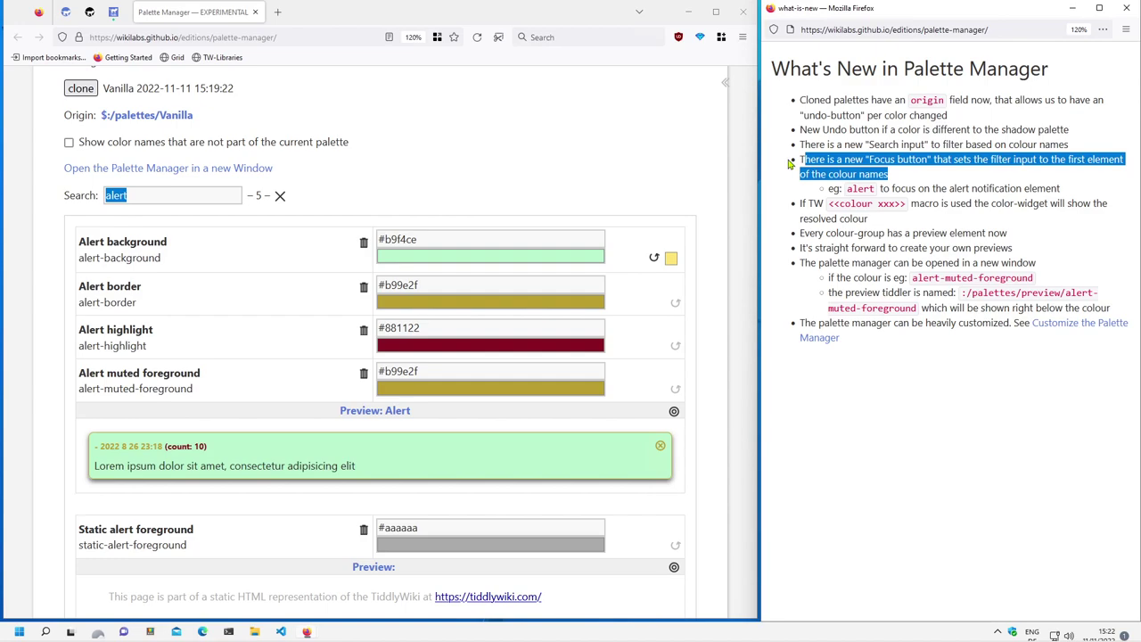
scroll(717, 289, down, 2)
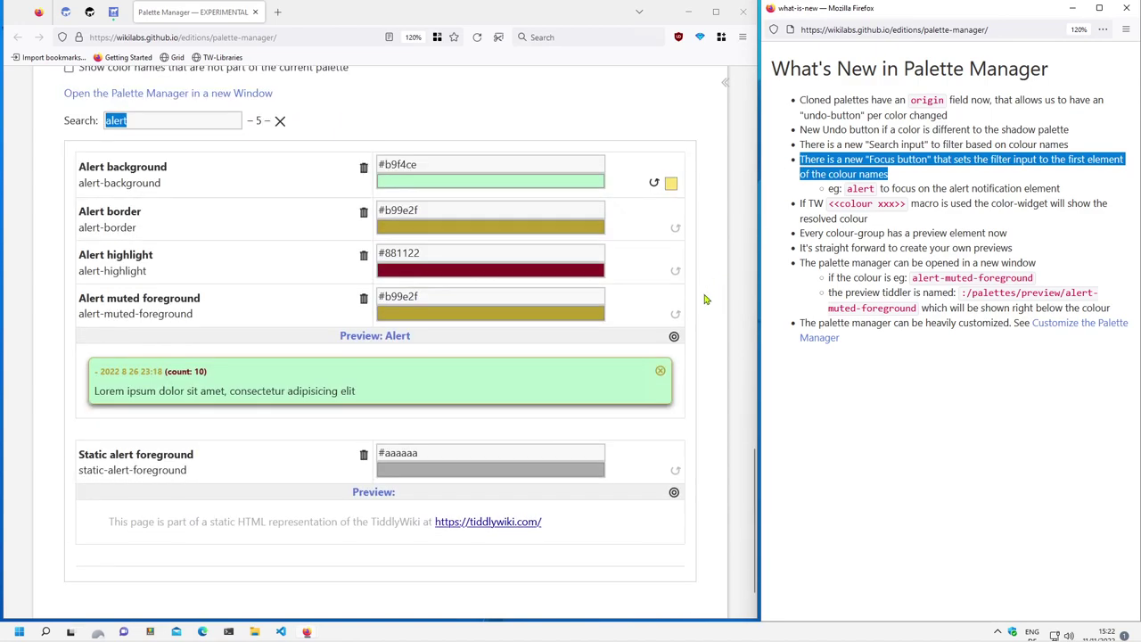
- Clear the search, filter to the 42 background colours, and scroll through them
click(281, 122)
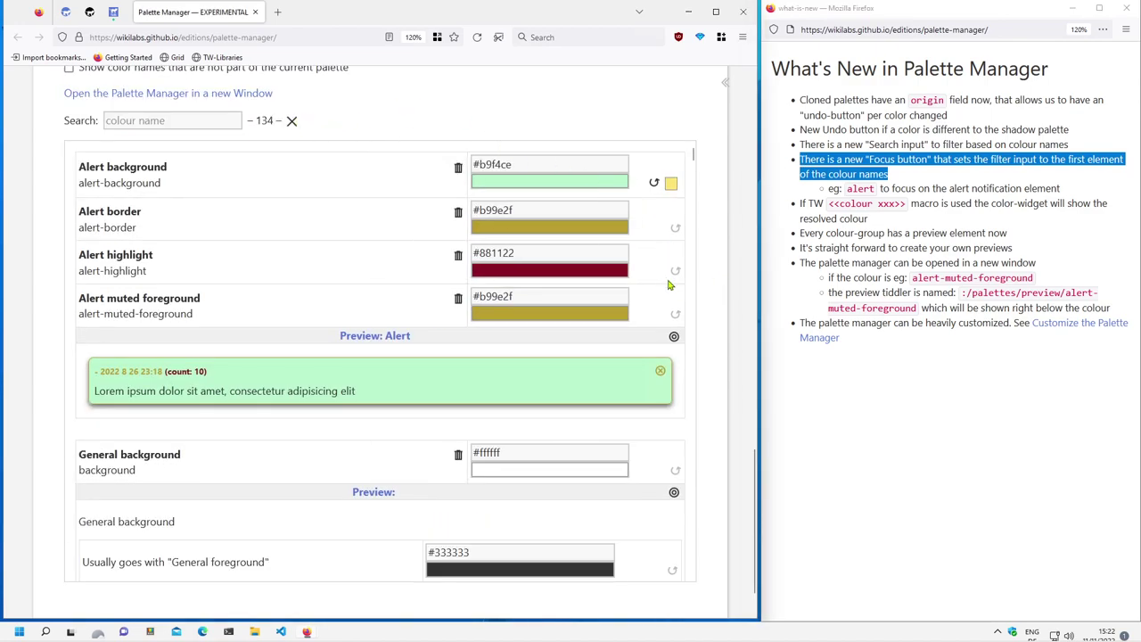
scroll(419, 261, down, 5)
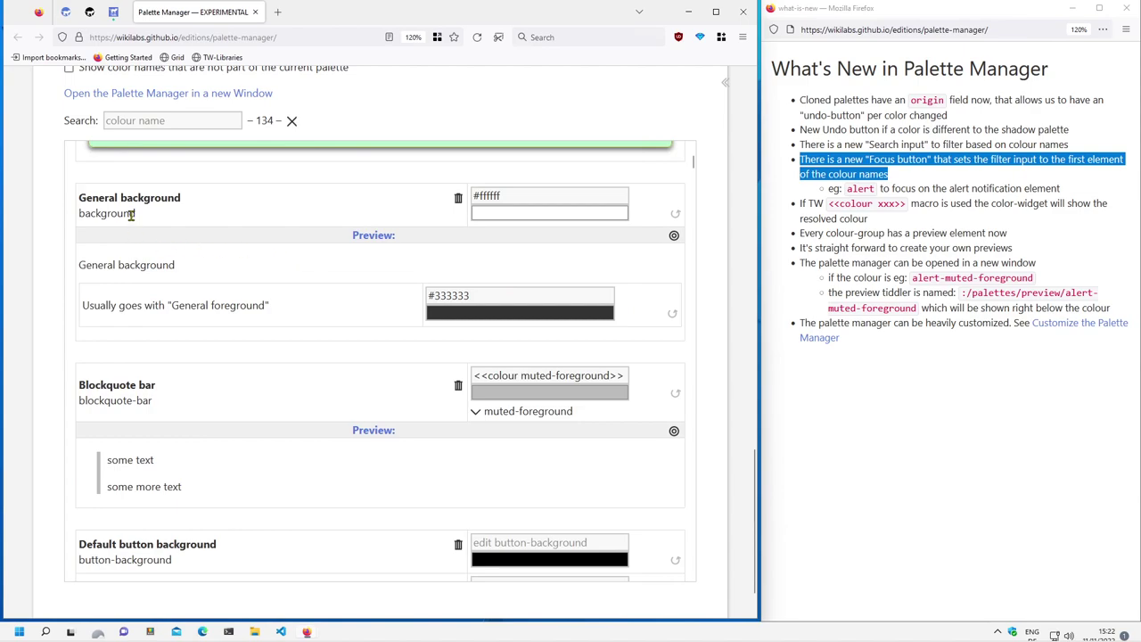
click(673, 238)
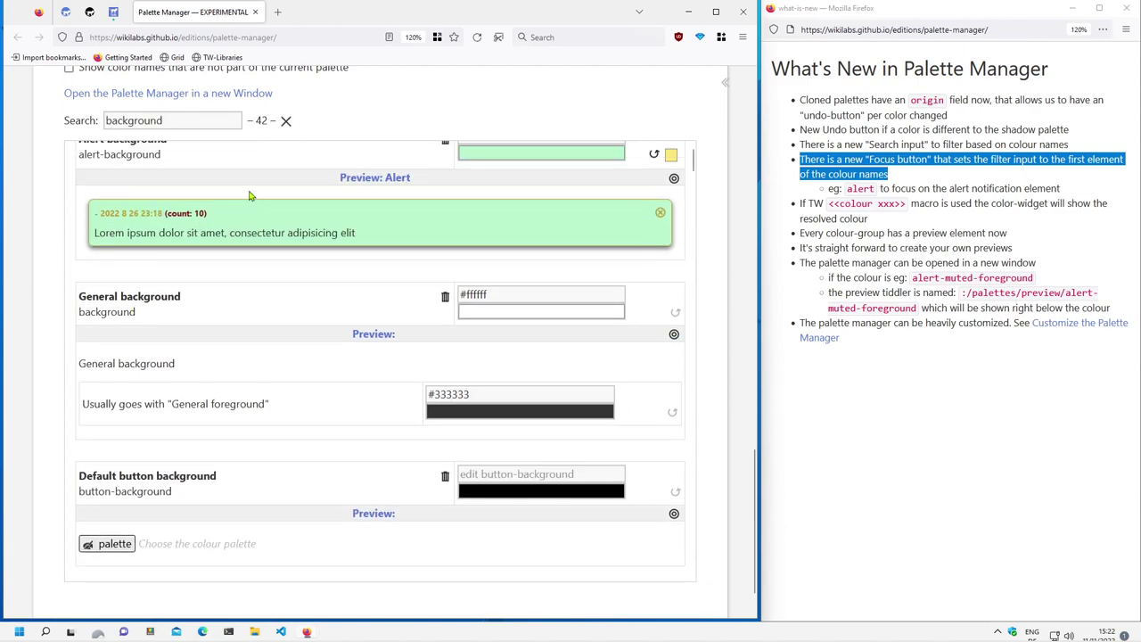
double_click(194, 118)
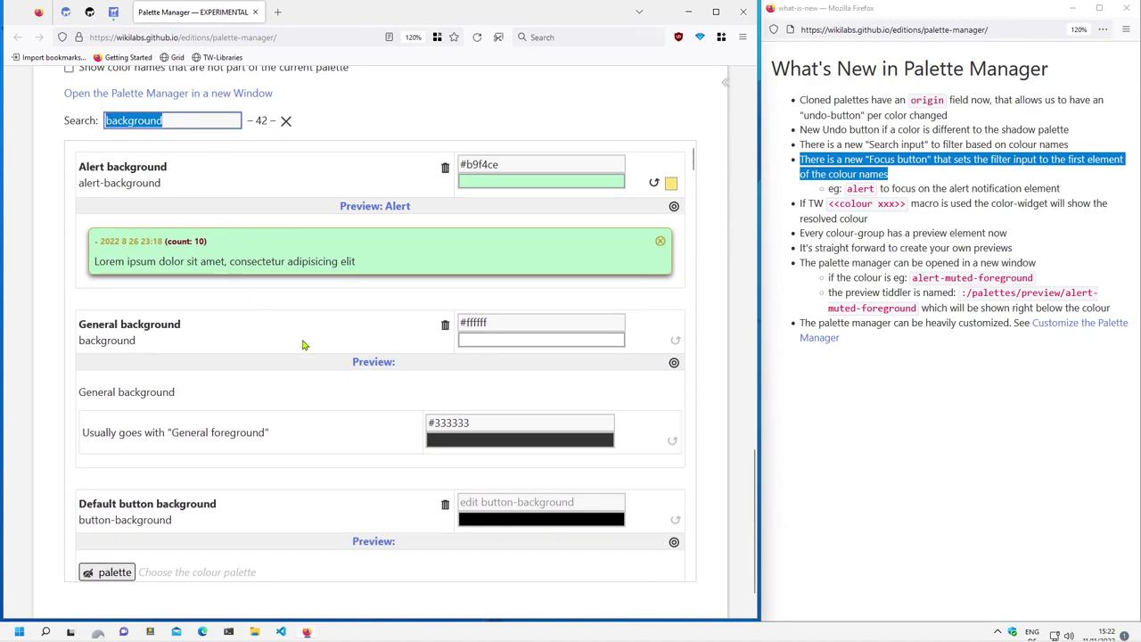
scroll(303, 338, up, 5)
scroll(717, 334, down, 5)
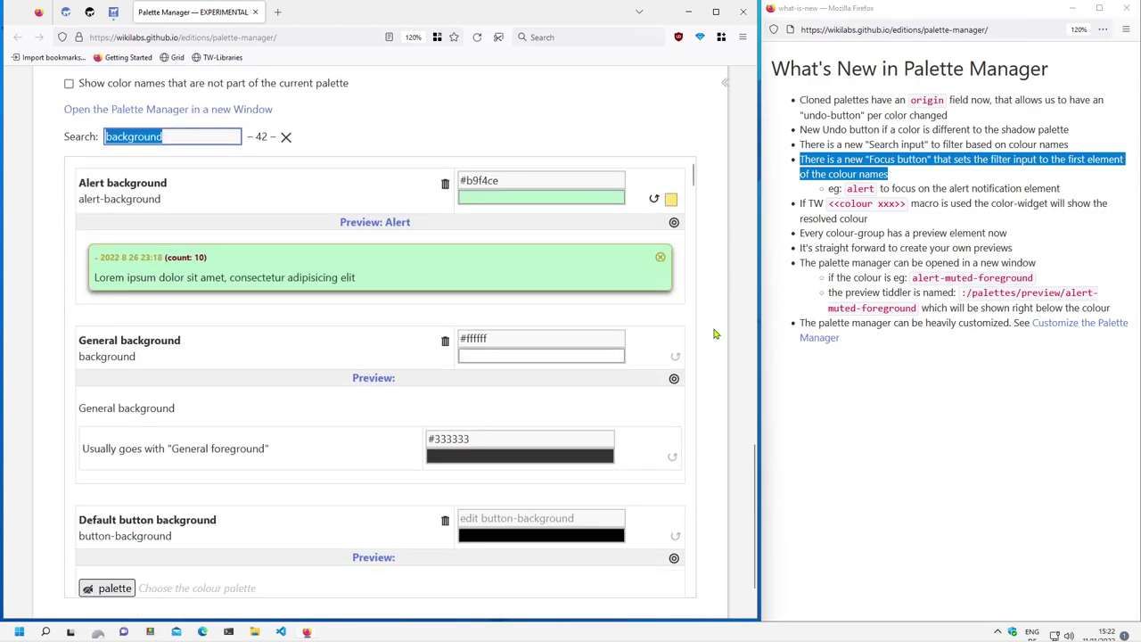
scroll(550, 302, down, 1)
scroll(542, 306, down, 2)
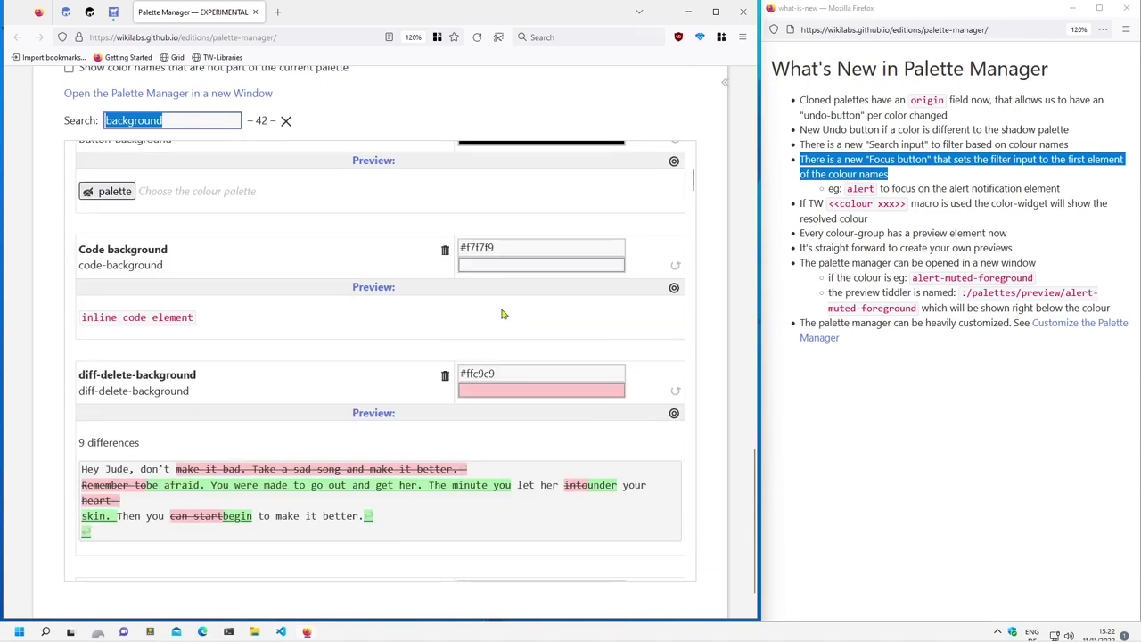
scroll(504, 311, down, 2)
scroll(433, 313, down, 2)
scroll(385, 314, up, 2)
scroll(384, 314, up, 3)
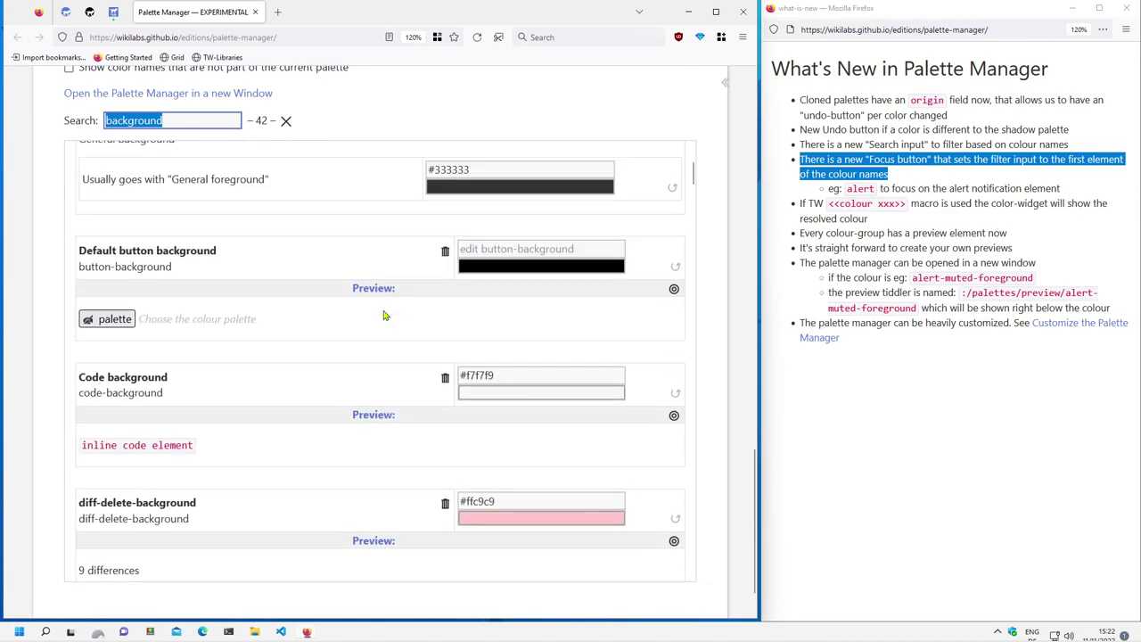
scroll(384, 313, up, 2)
scroll(748, 229, up, 3)
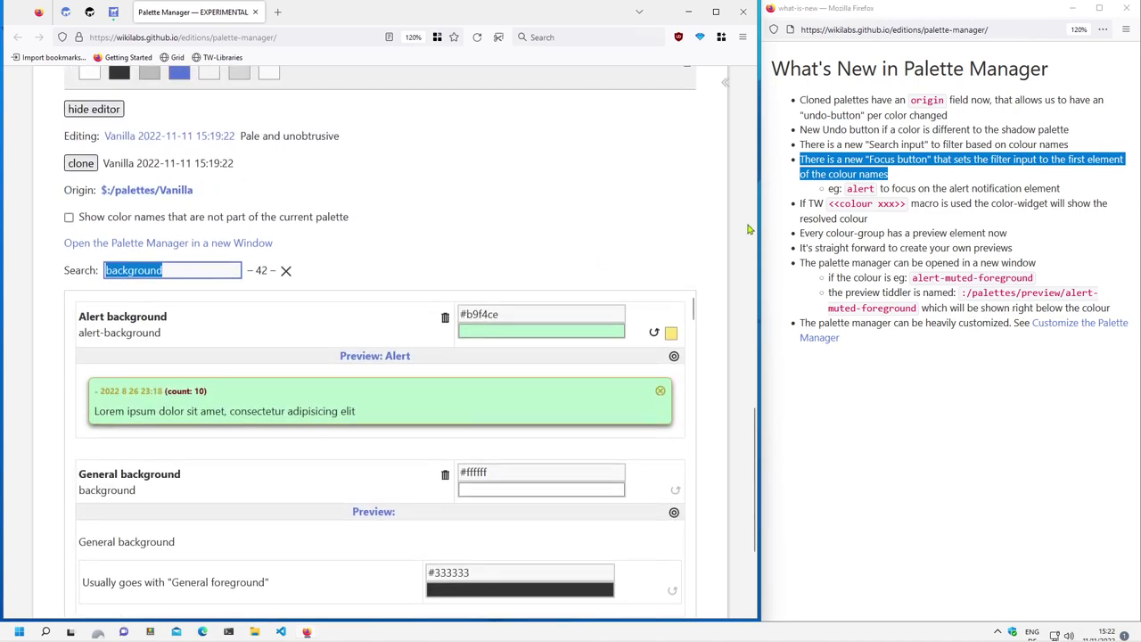
- Clear the search to list all 134 colours and scroll down to Blockquote bar
drag(868, 218, 799, 203)
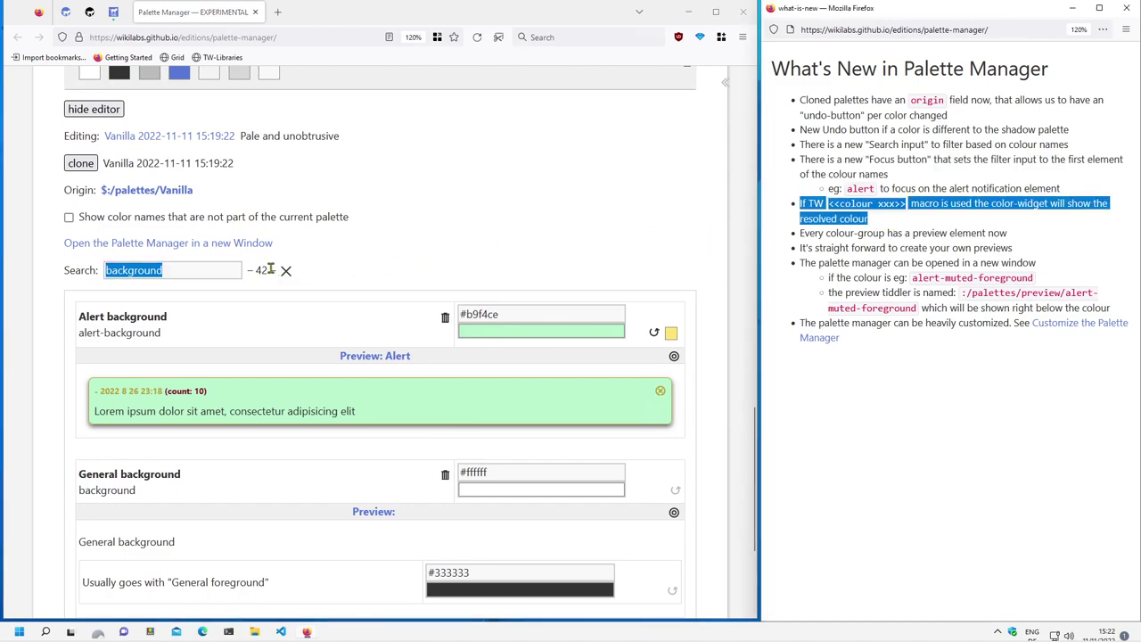
click(286, 270)
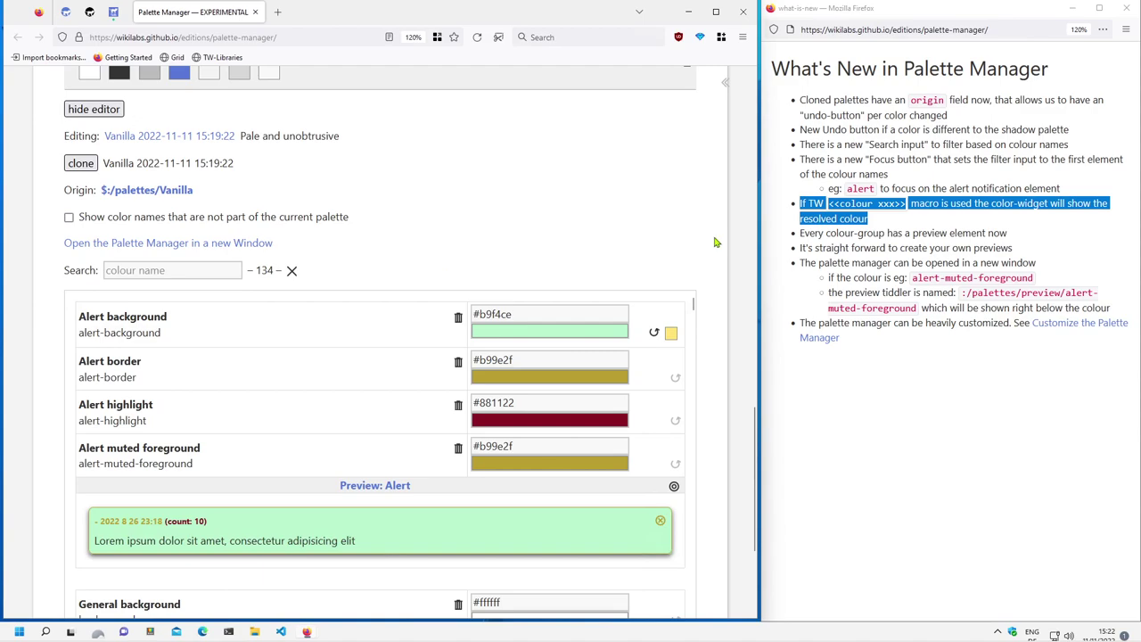
scroll(713, 242, down, 2)
scroll(718, 243, down, 2)
scroll(724, 245, down, 1)
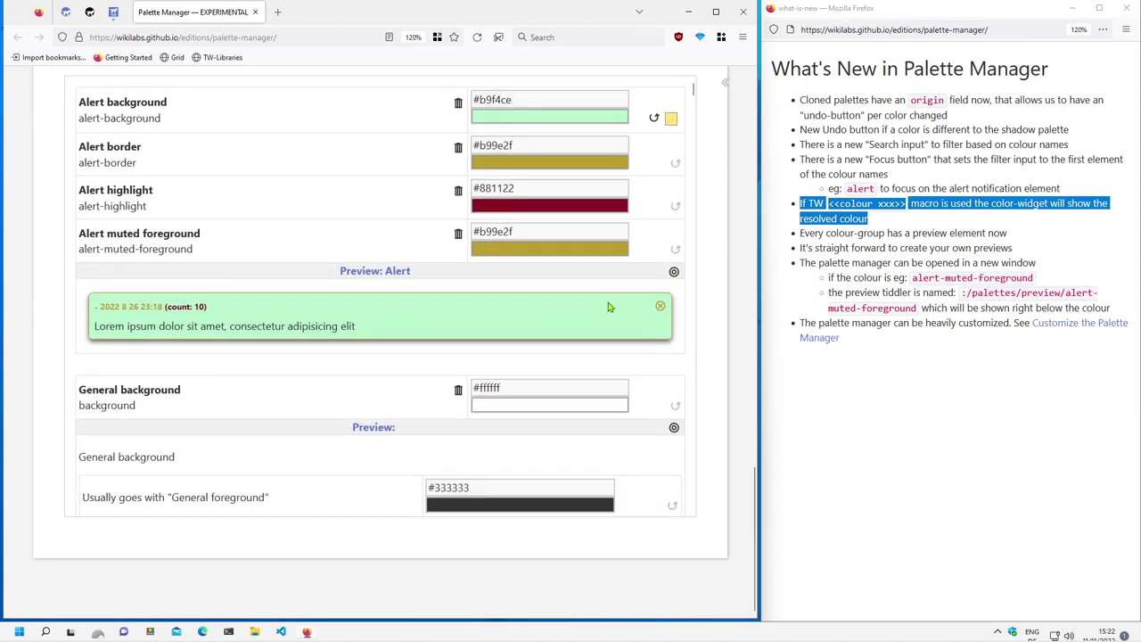
scroll(611, 305, down, 2)
scroll(611, 305, down, 2)
scroll(613, 306, down, 2)
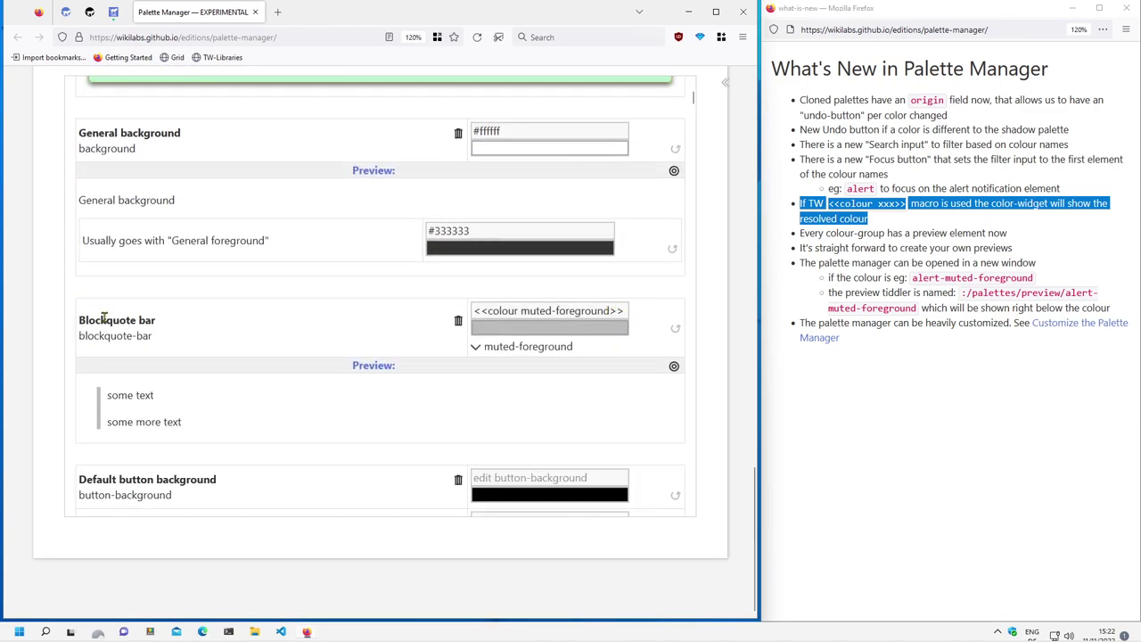
scroll(157, 332, down, 2)
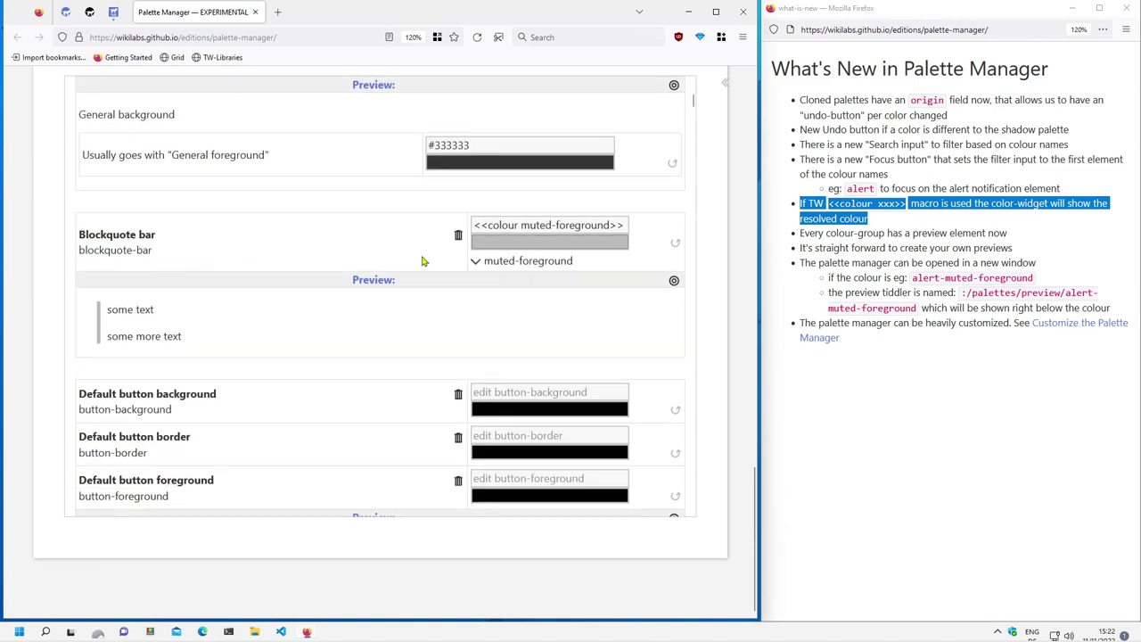
- Expand Blockquote bar's muted-foreground reference to reveal #bbb, then cancel the colour chooser
click(475, 264)
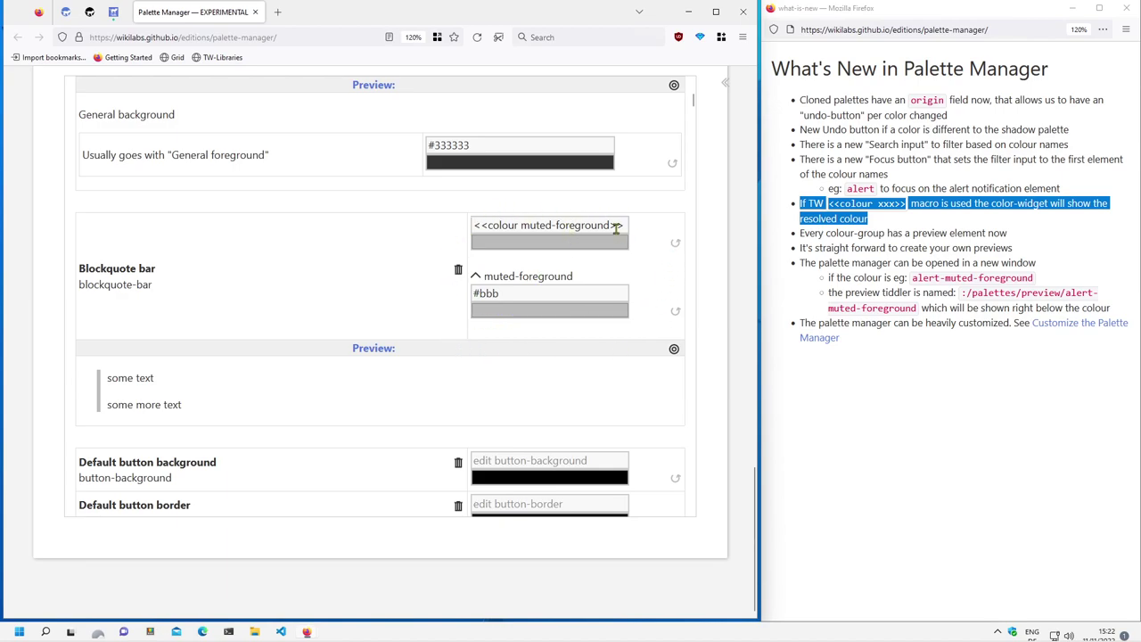
click(515, 292)
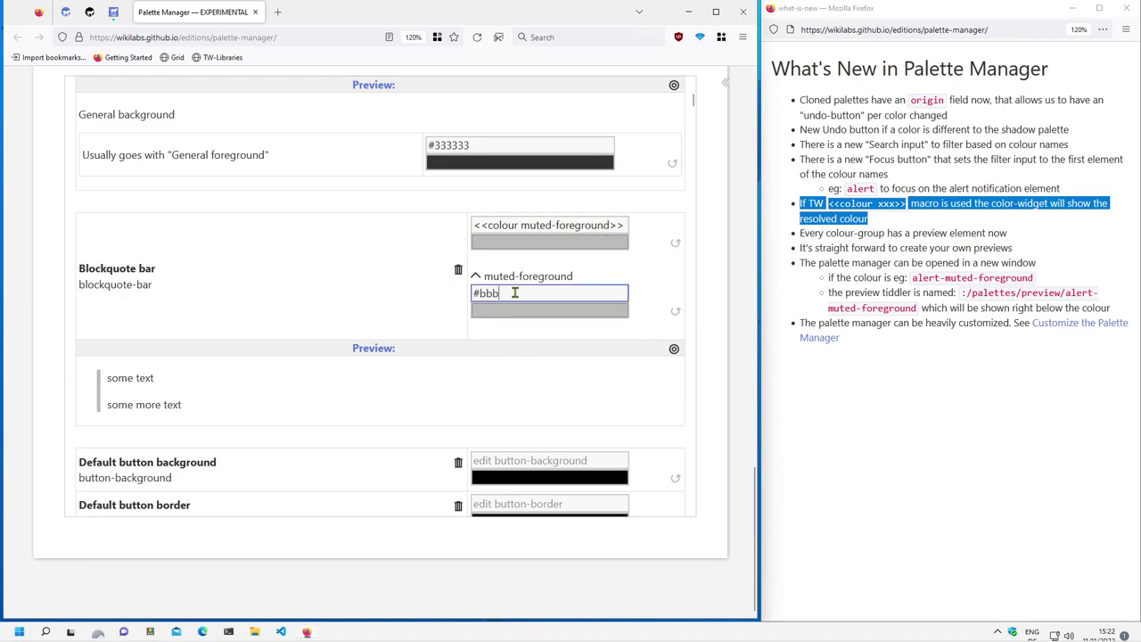
click(533, 240)
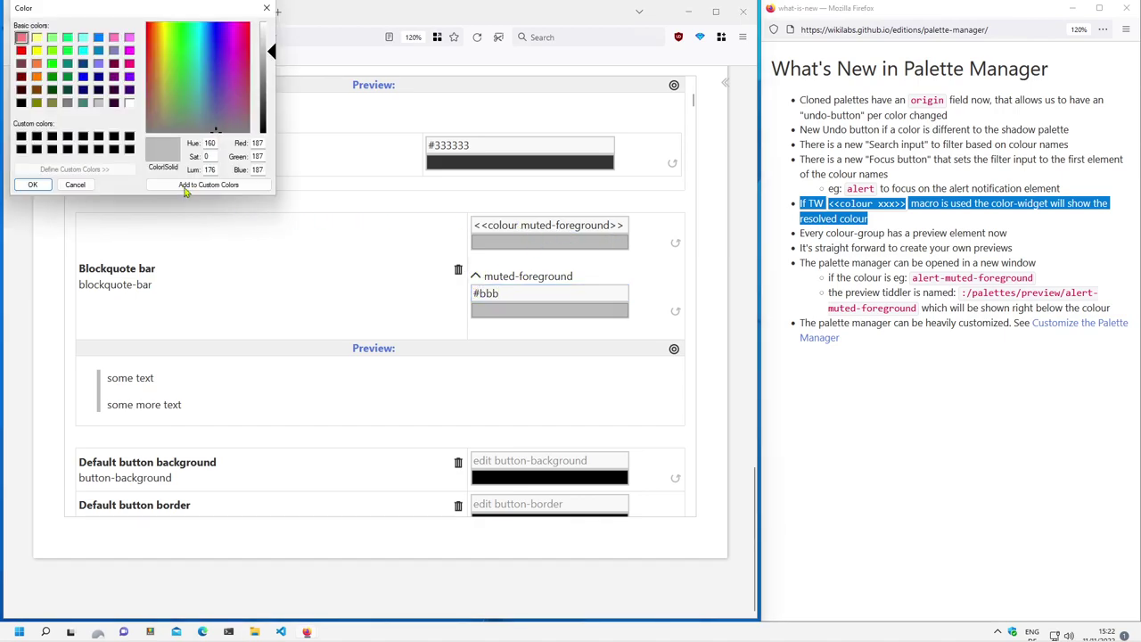
click(78, 185)
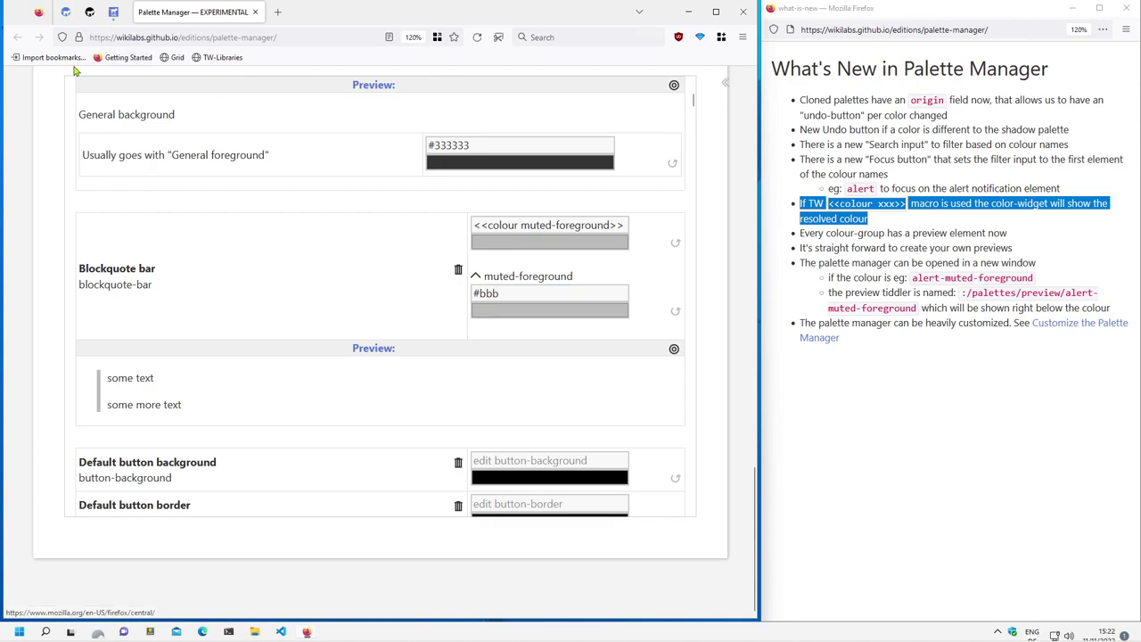
- On tiddlywiki.com, go to ControlPanel > Appearance > Palette to list the palettes
click(65, 12)
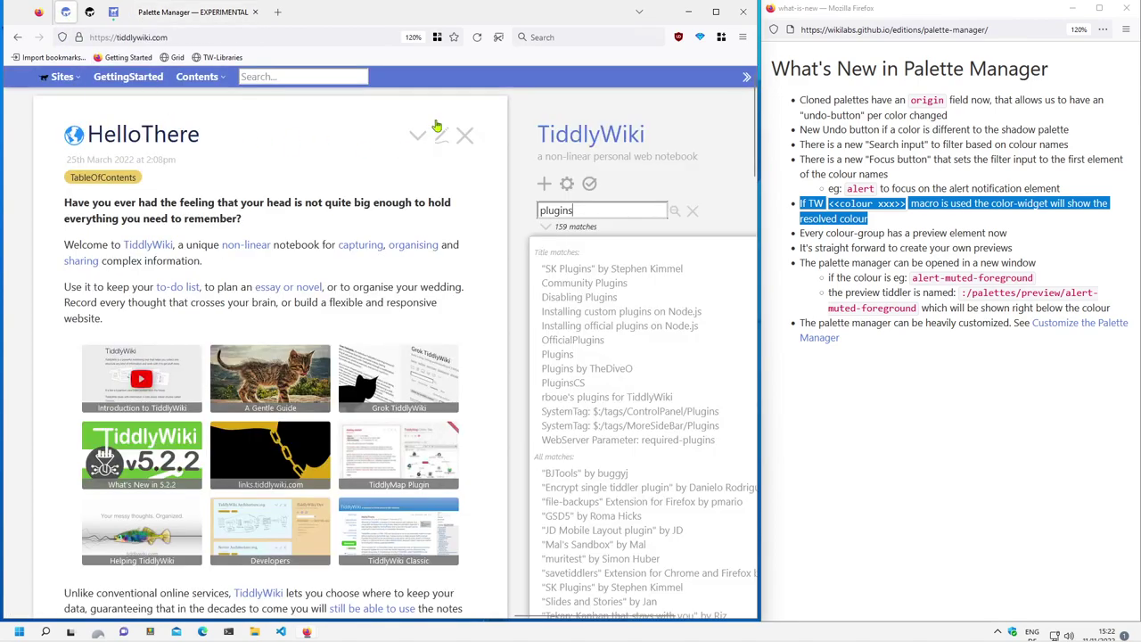
click(464, 135)
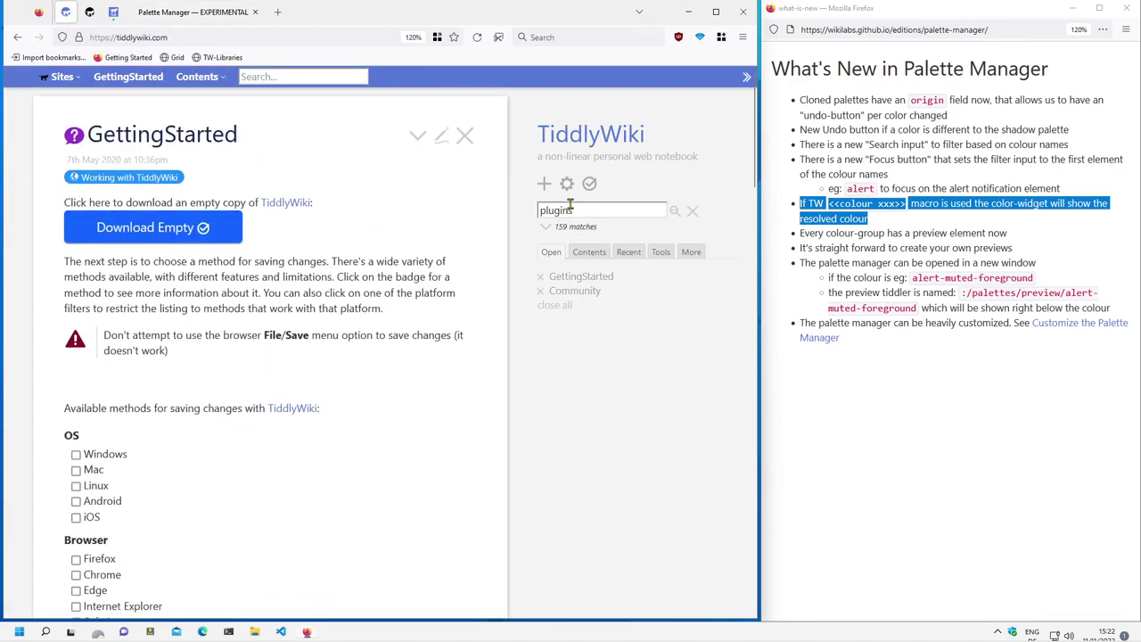
click(567, 183)
click(118, 198)
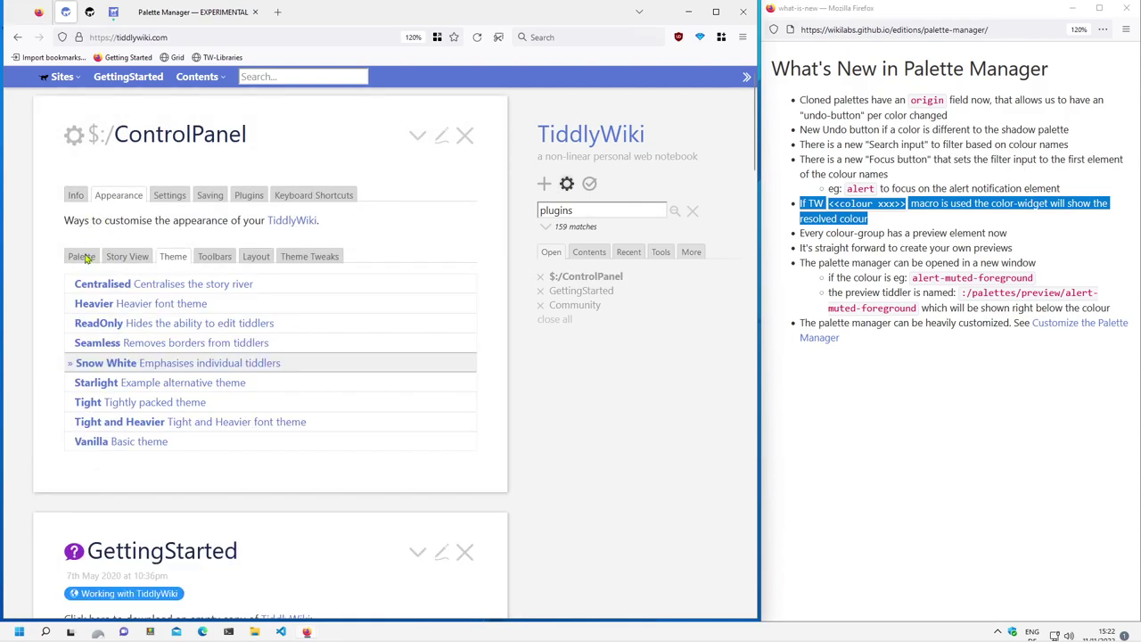
click(81, 258)
scroll(372, 395, down, 1)
scroll(372, 395, down, 4)
scroll(374, 395, down, 4)
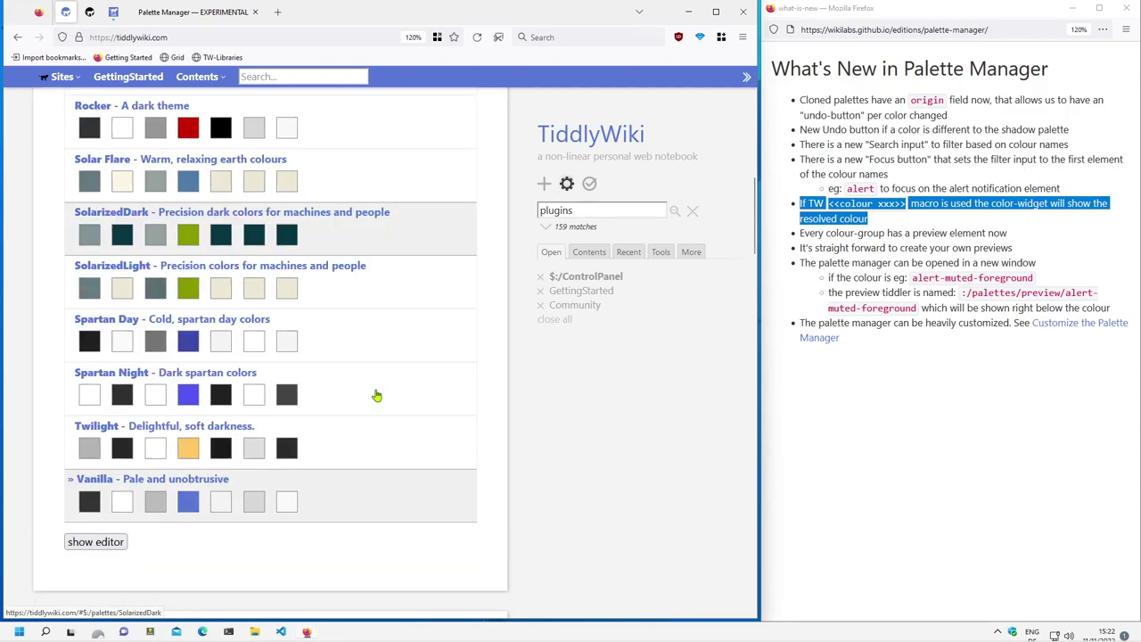
scroll(356, 390, down, 3)
- In the Vanilla palette editor, change Blockquote bar's muted-foreground from #bbb to #bbbbbb
click(95, 280)
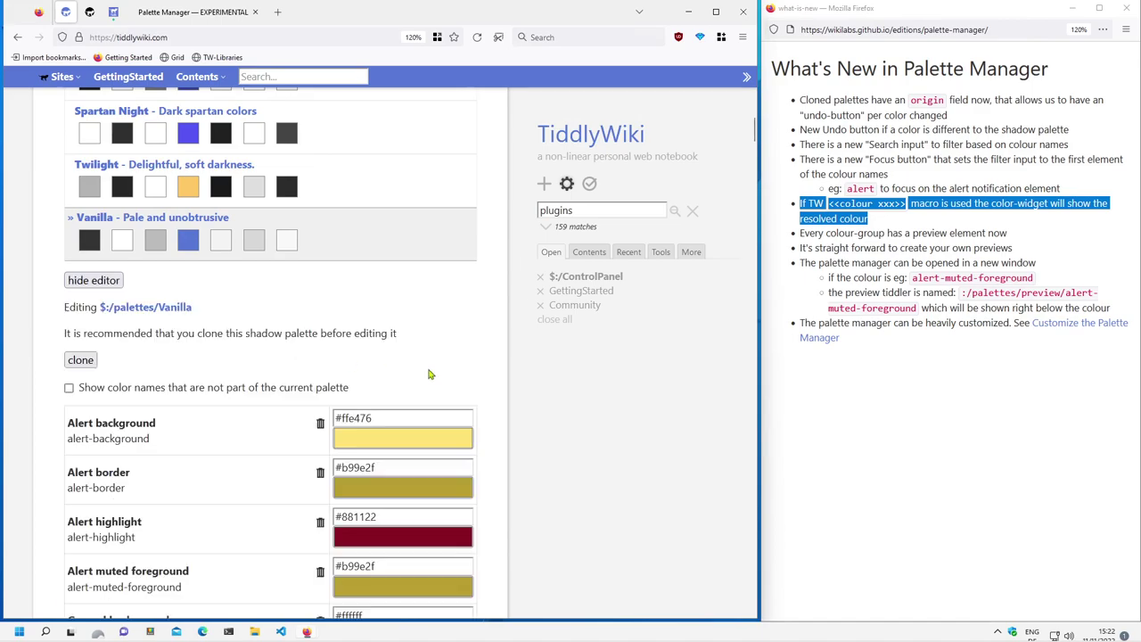
scroll(472, 343, down, 3)
scroll(499, 321, down, 2)
scroll(506, 339, down, 2)
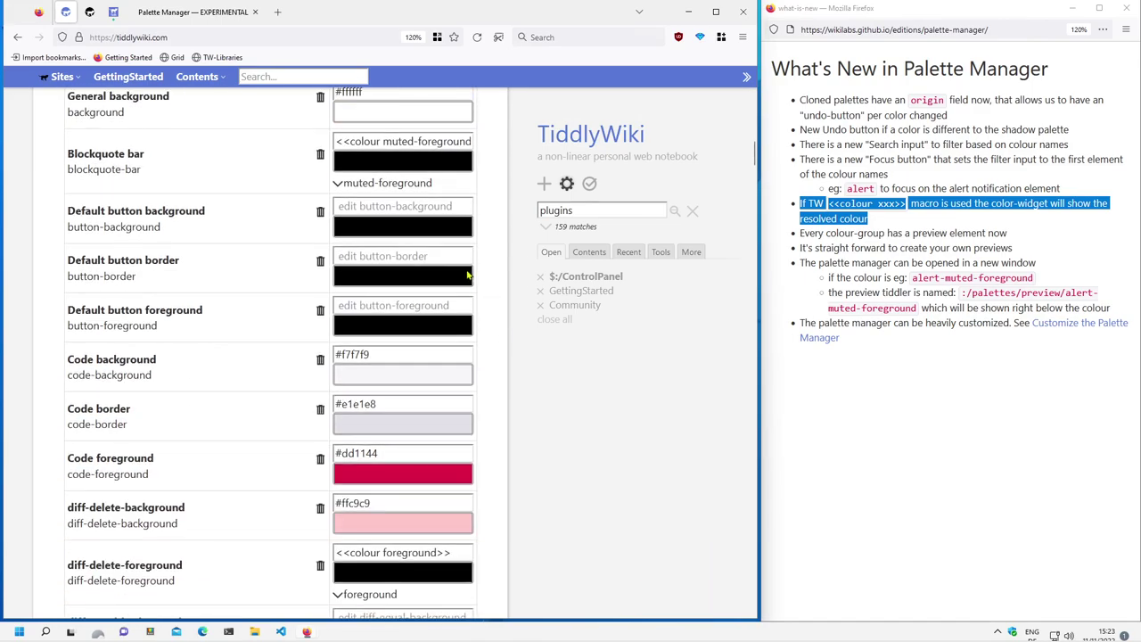
scroll(470, 275, up, 1)
drag(301, 233, 55, 228)
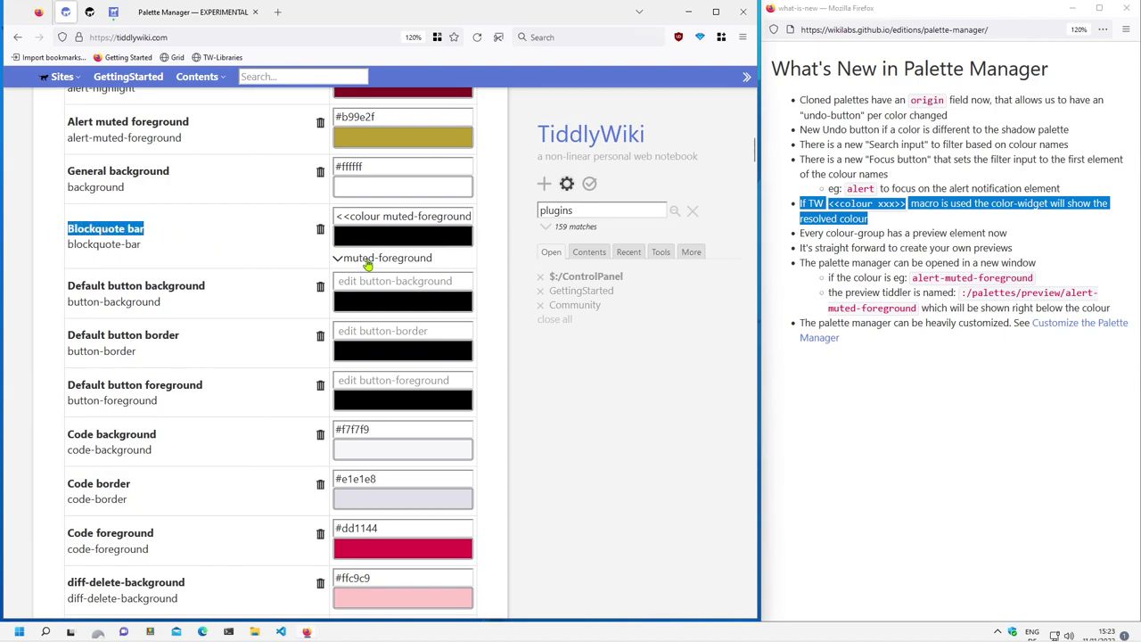
click(367, 260)
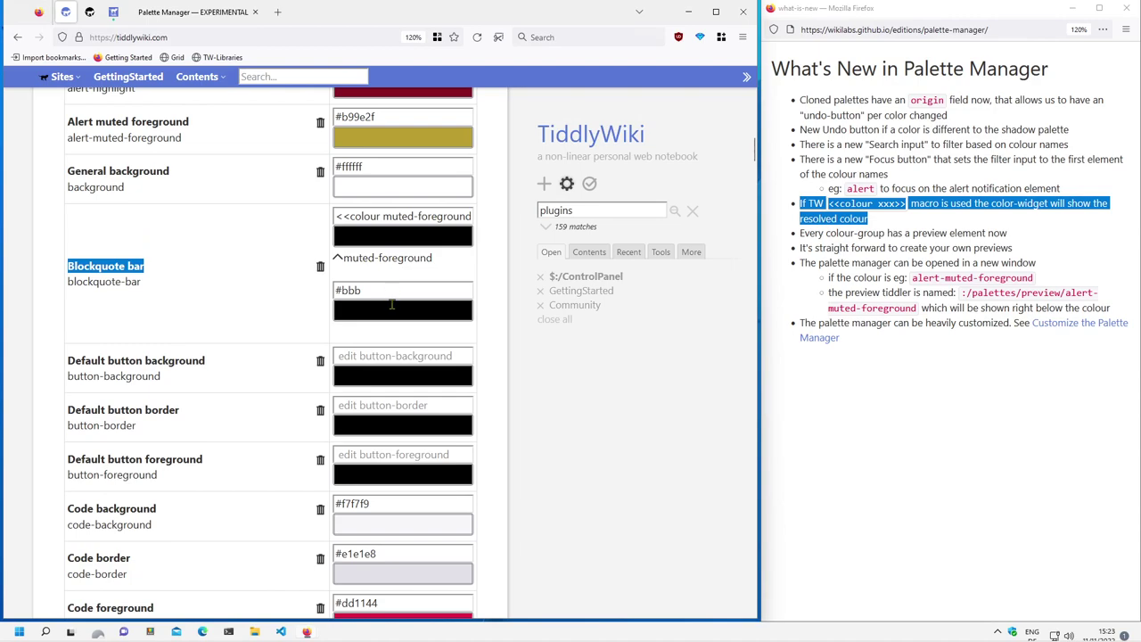
click(370, 290)
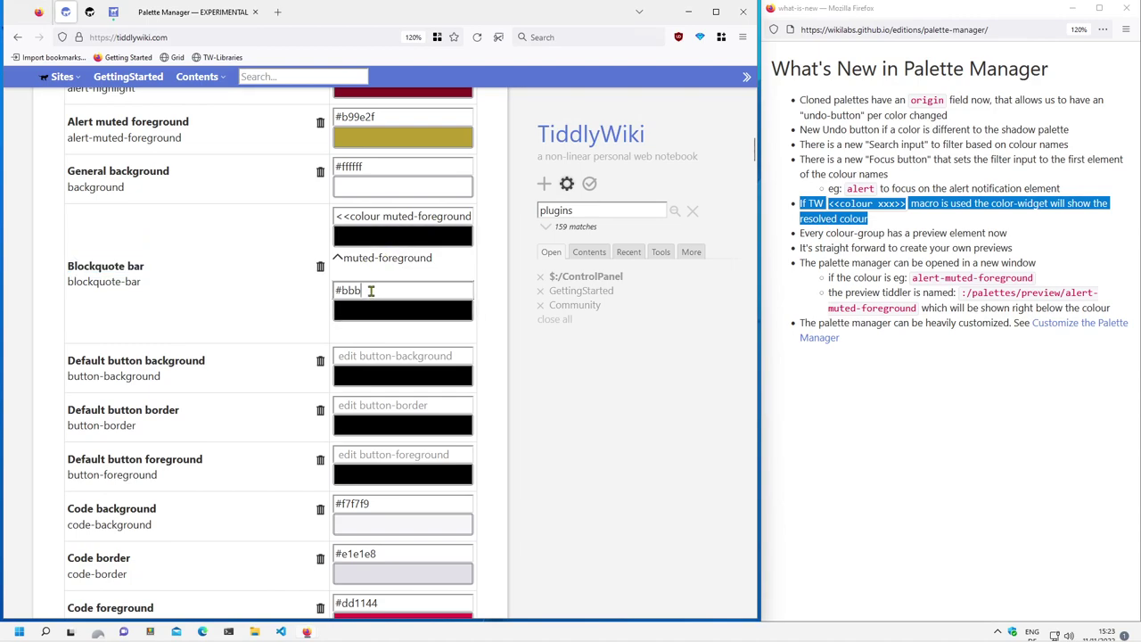
text(bb)
text(bbb)
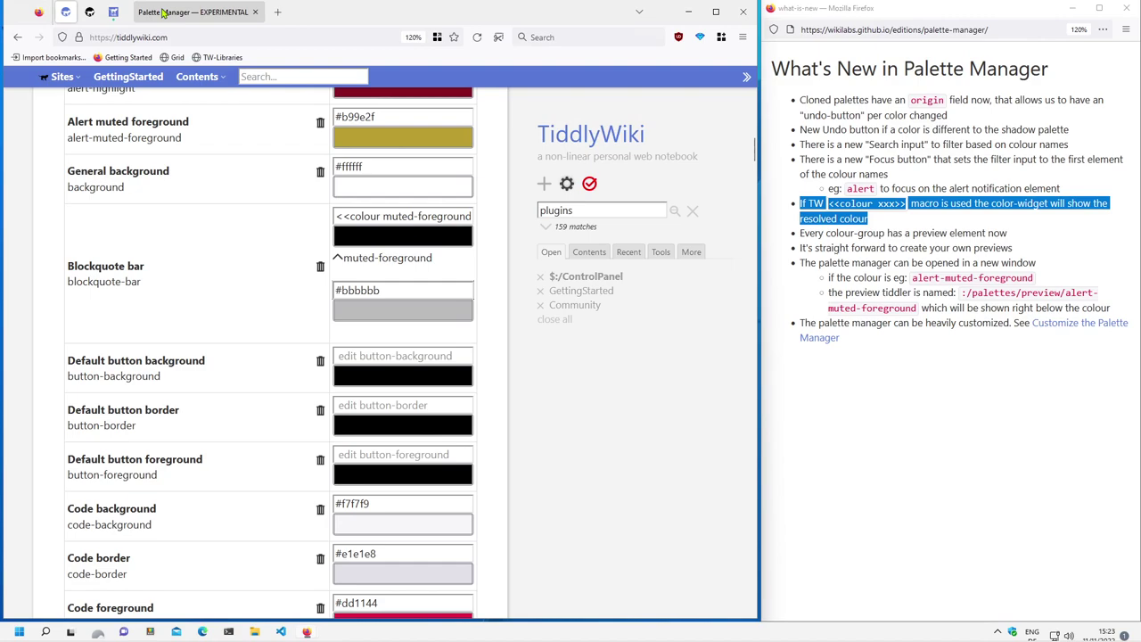
- Back in Palette Manager, give Blockquote bar its own light green colour #8ee8b3
key(ctrl+Tab)
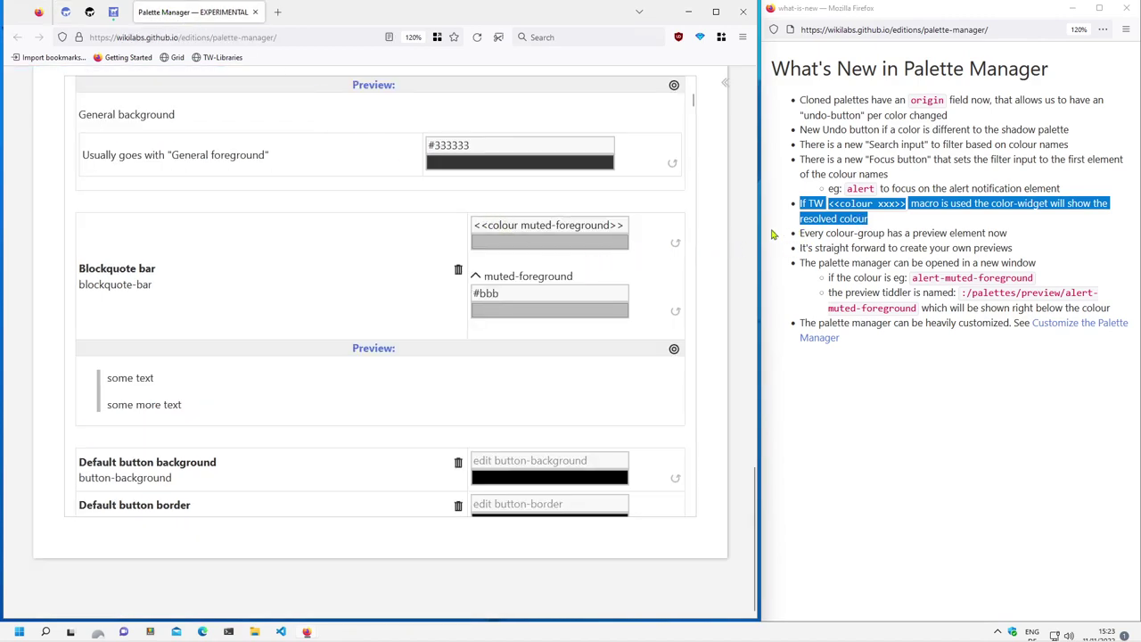
click(535, 227)
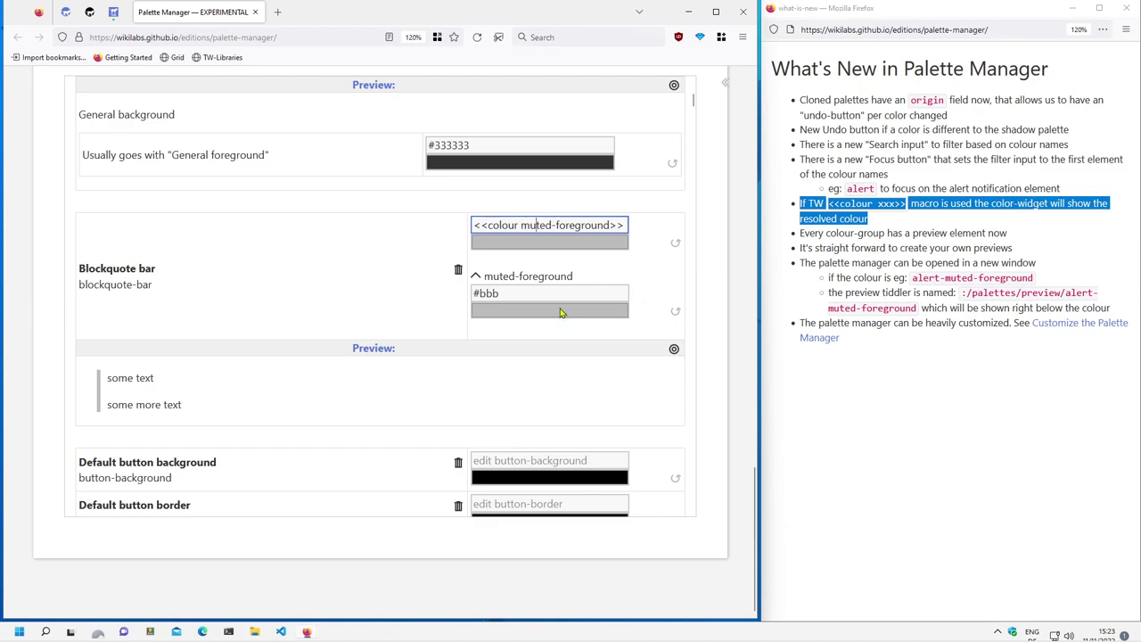
click(559, 243)
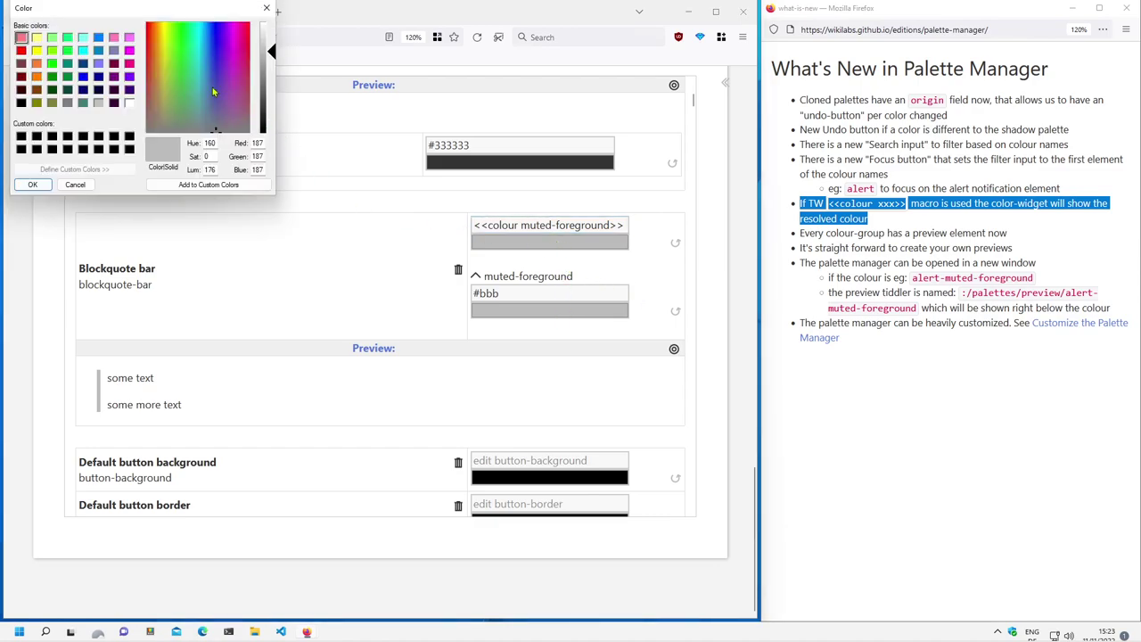
drag(204, 80, 187, 60)
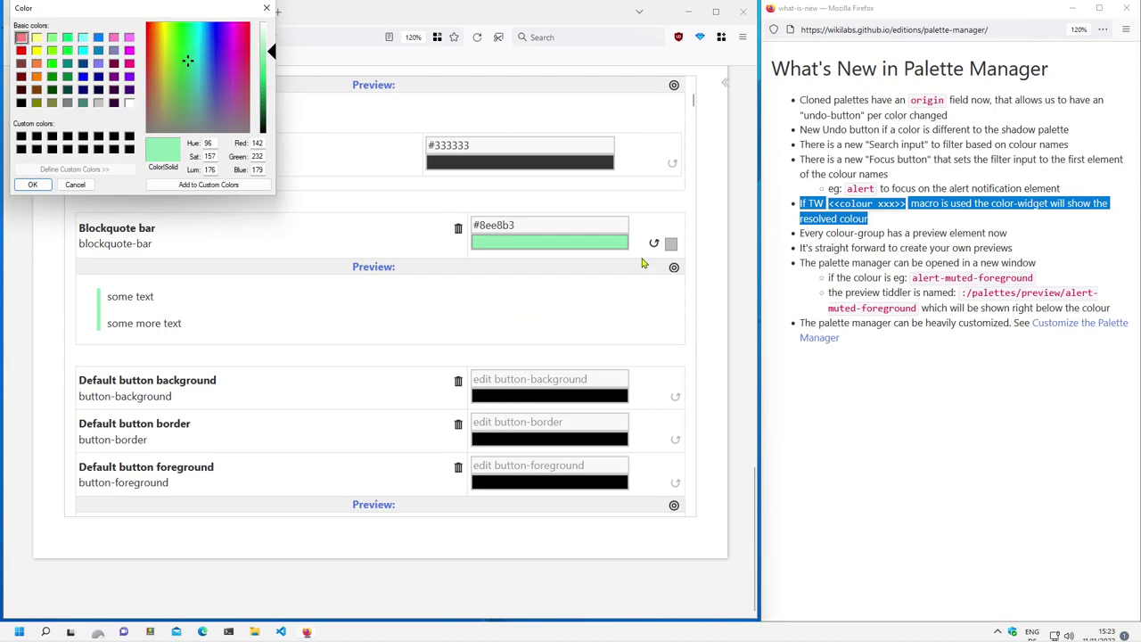
click(34, 185)
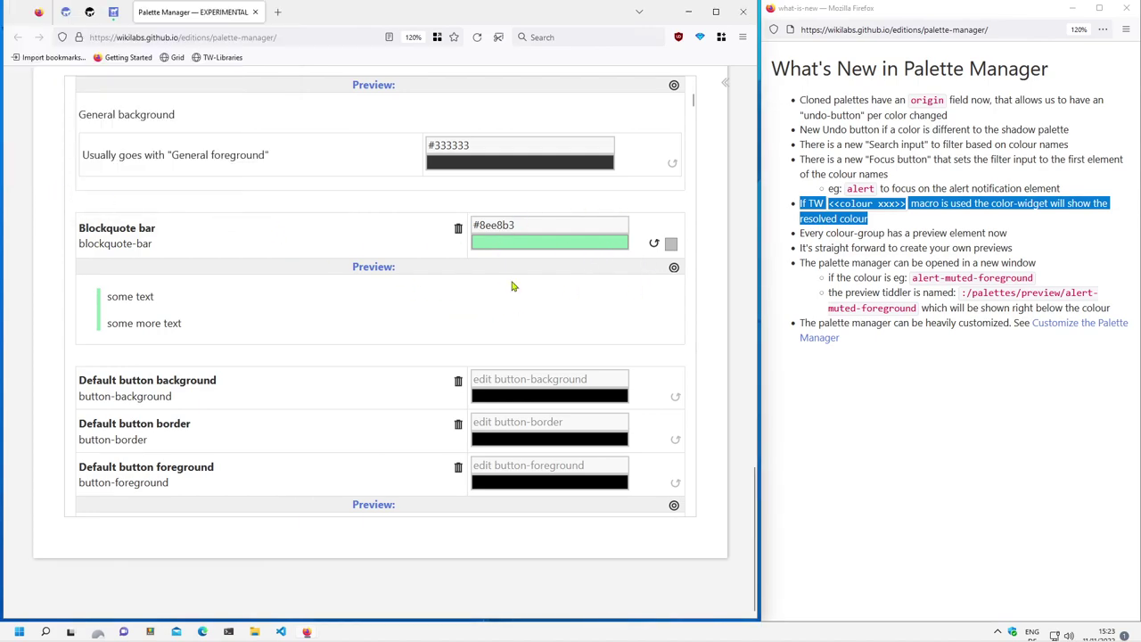
- Reset Blockquote bar to the muted-foreground reference and lighten muted-foreground to #c3c3c3
click(654, 246)
click(490, 224)
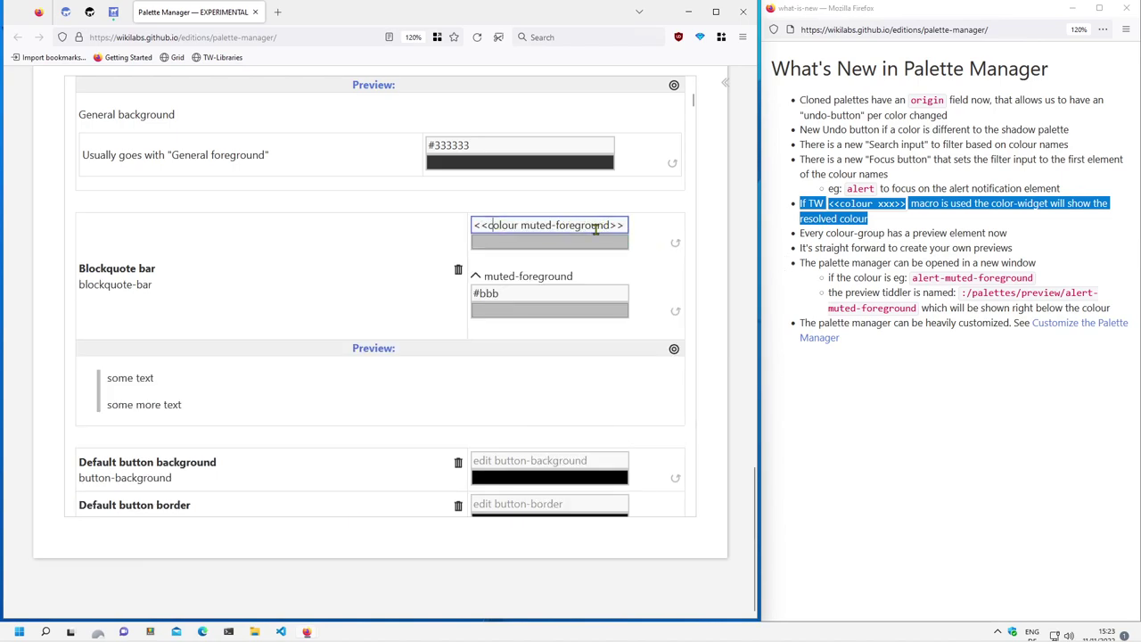
shift+click(595, 226)
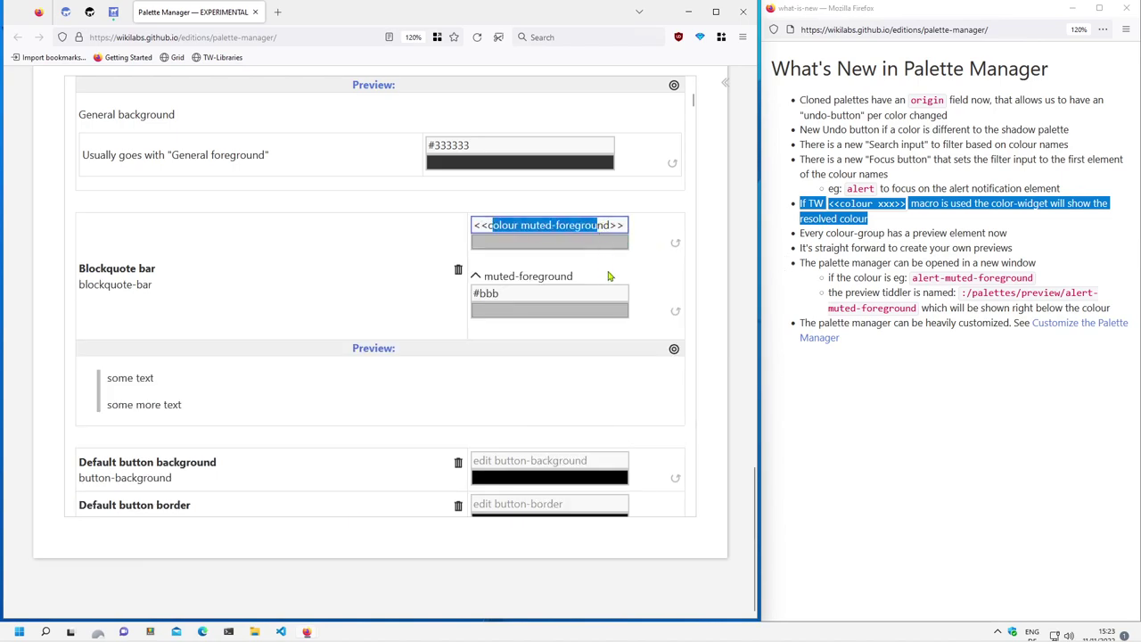
click(535, 314)
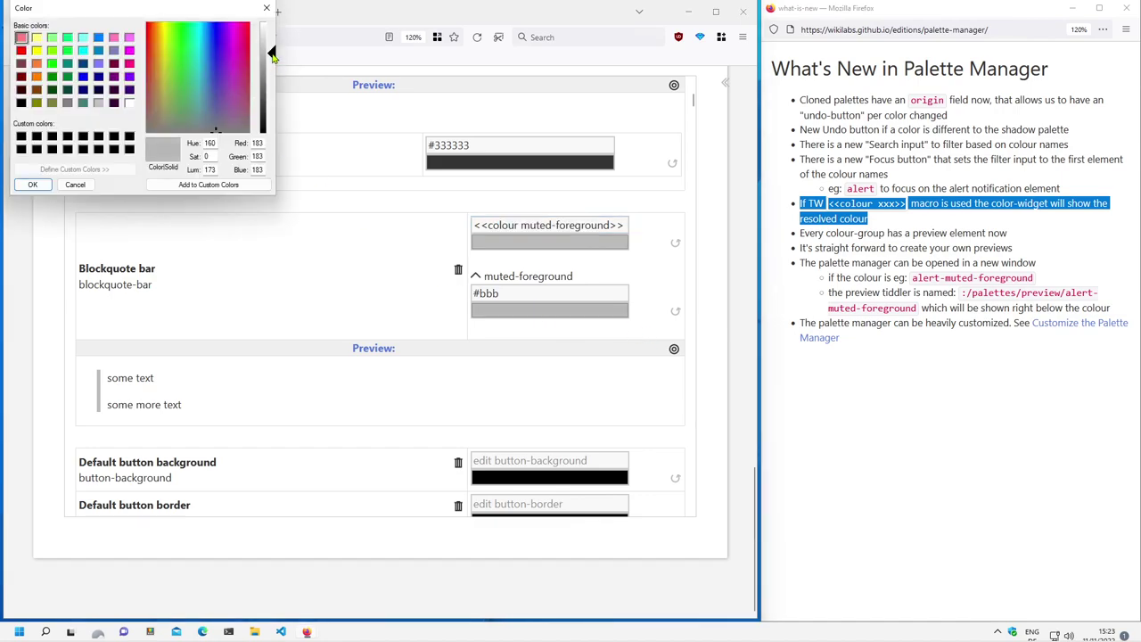
drag(272, 55, 272, 48)
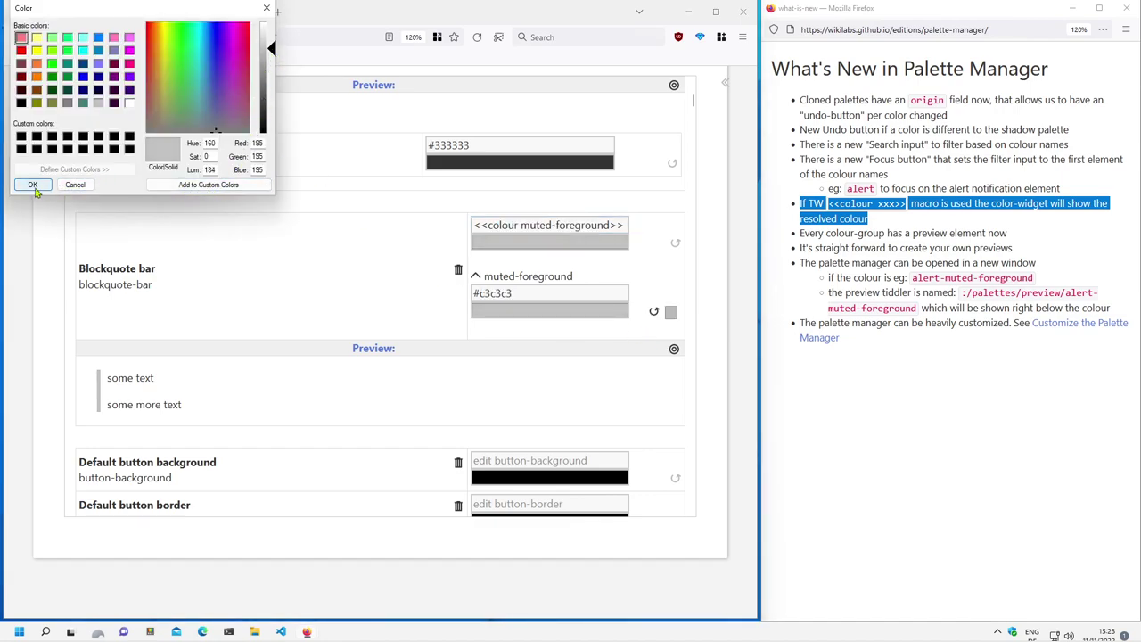
click(33, 185)
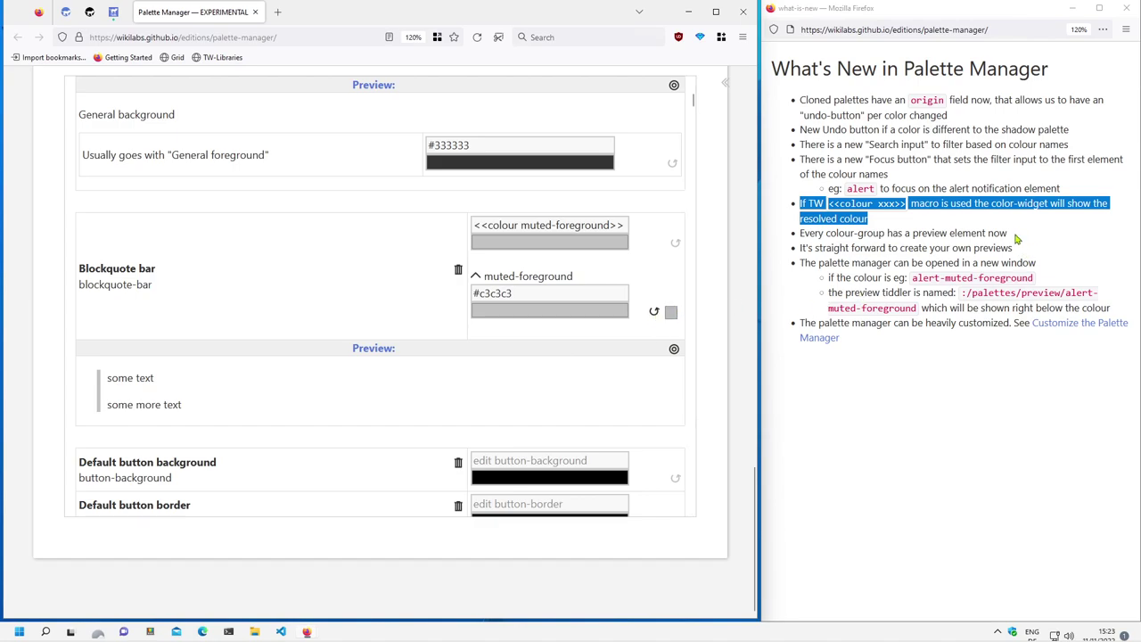
- Highlight the colour-group preview note and open the 'Preview: Alert' tiddler
drag(1008, 232, 799, 233)
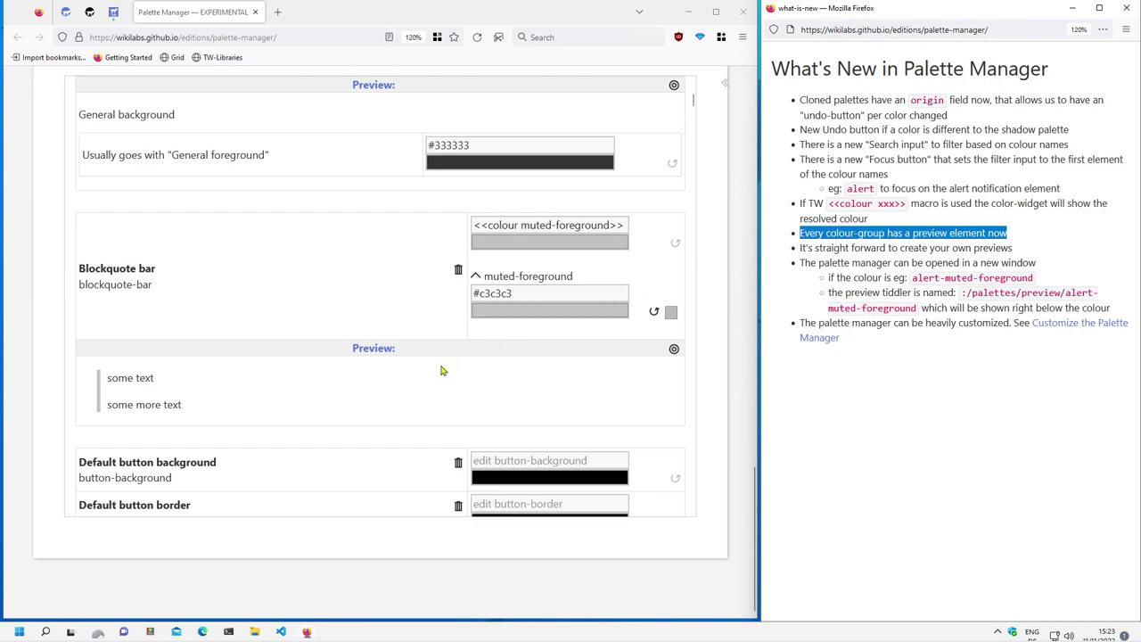
scroll(420, 373, up, 3)
scroll(414, 374, up, 3)
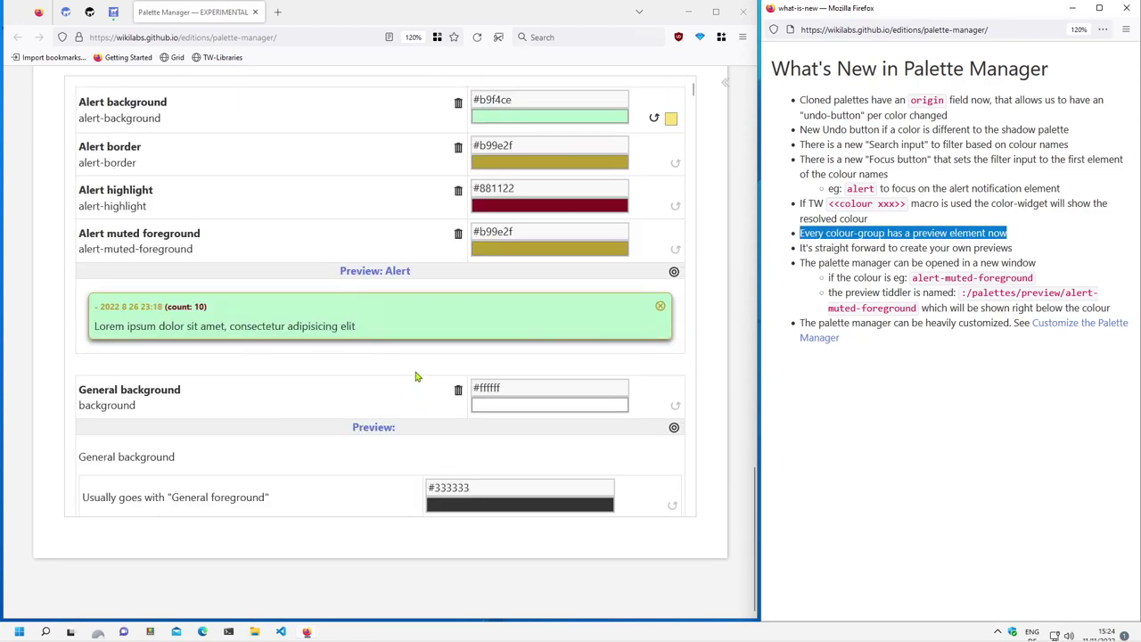
scroll(492, 361, up, 2)
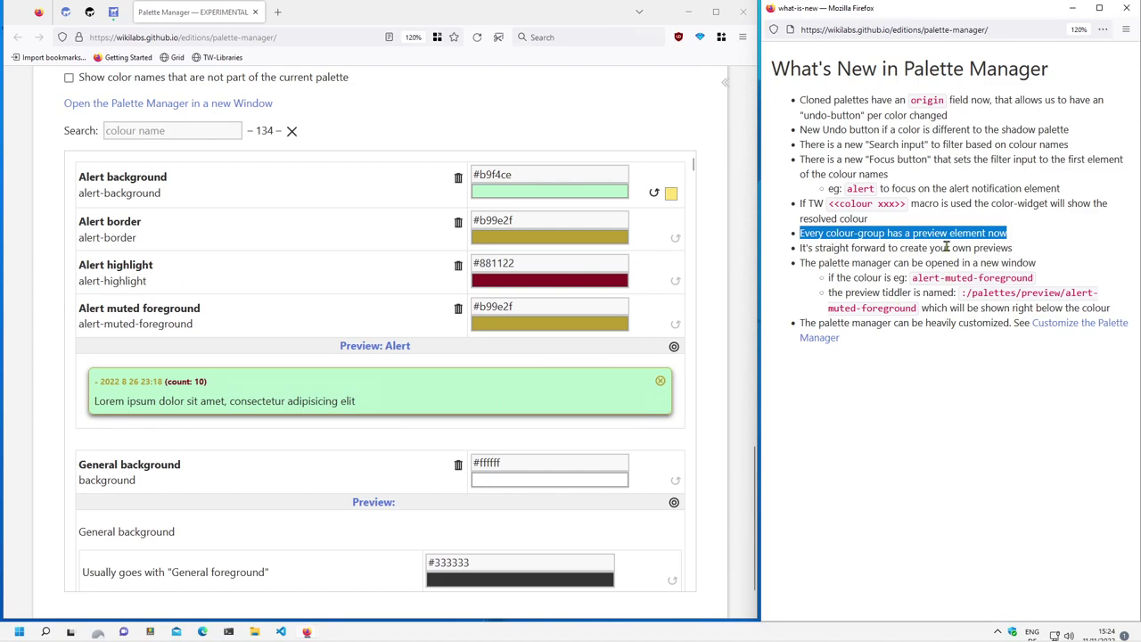
click(375, 347)
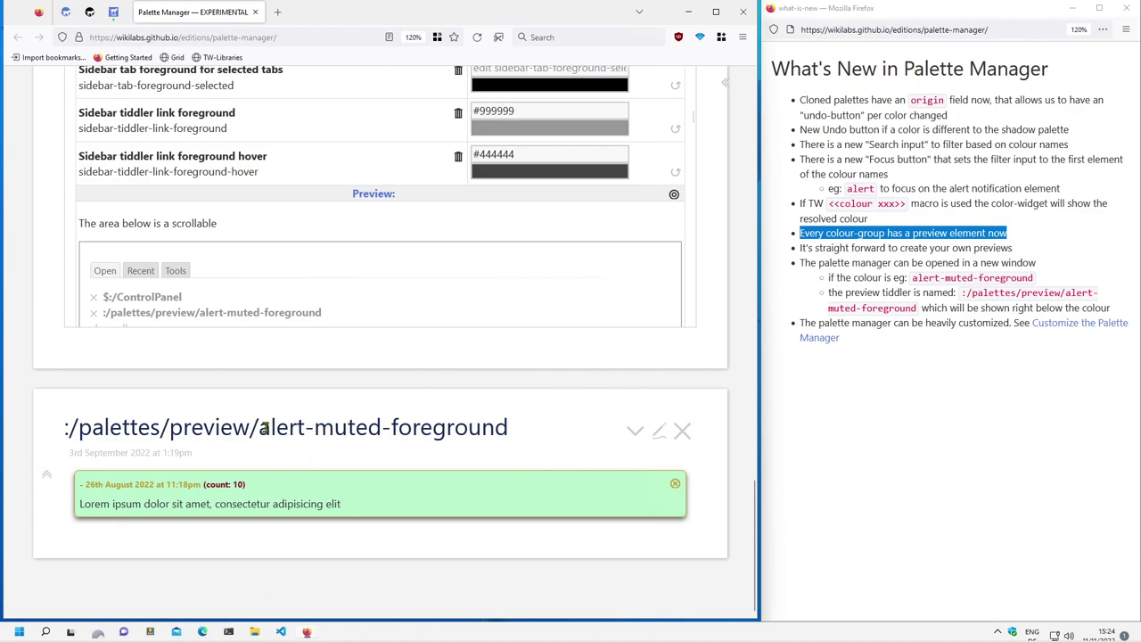
- Highlight alert-muted-foreground in the preview tiddler's title and scroll back up
drag(265, 429, 70, 430)
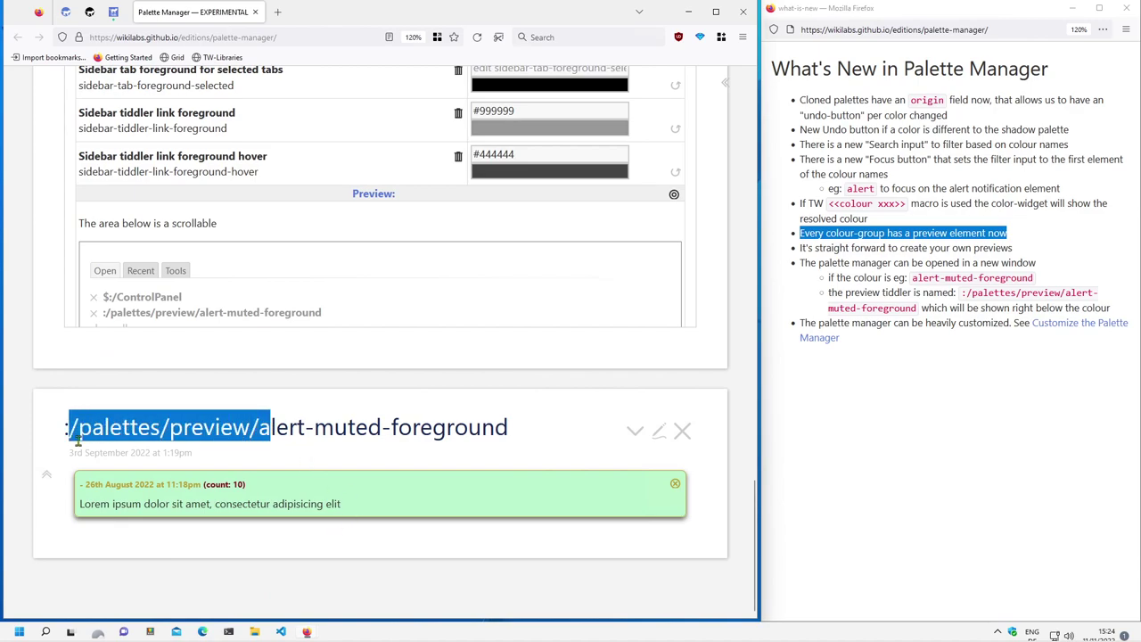
drag(259, 429, 492, 431)
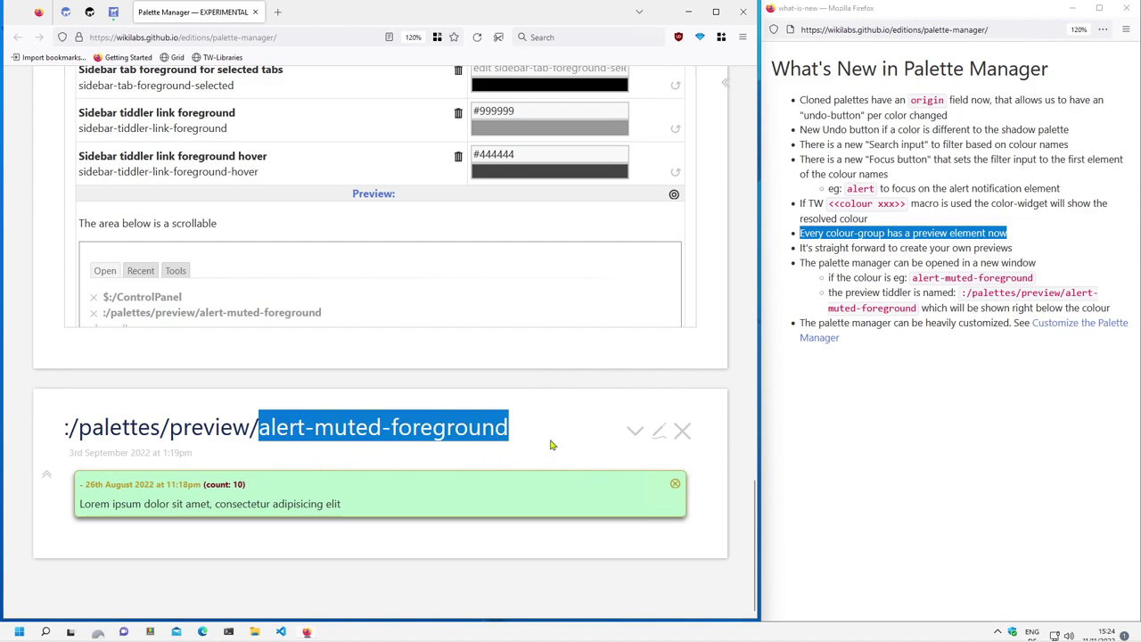
scroll(683, 329, up, 3)
scroll(683, 329, up, 1)
scroll(683, 329, up, 3)
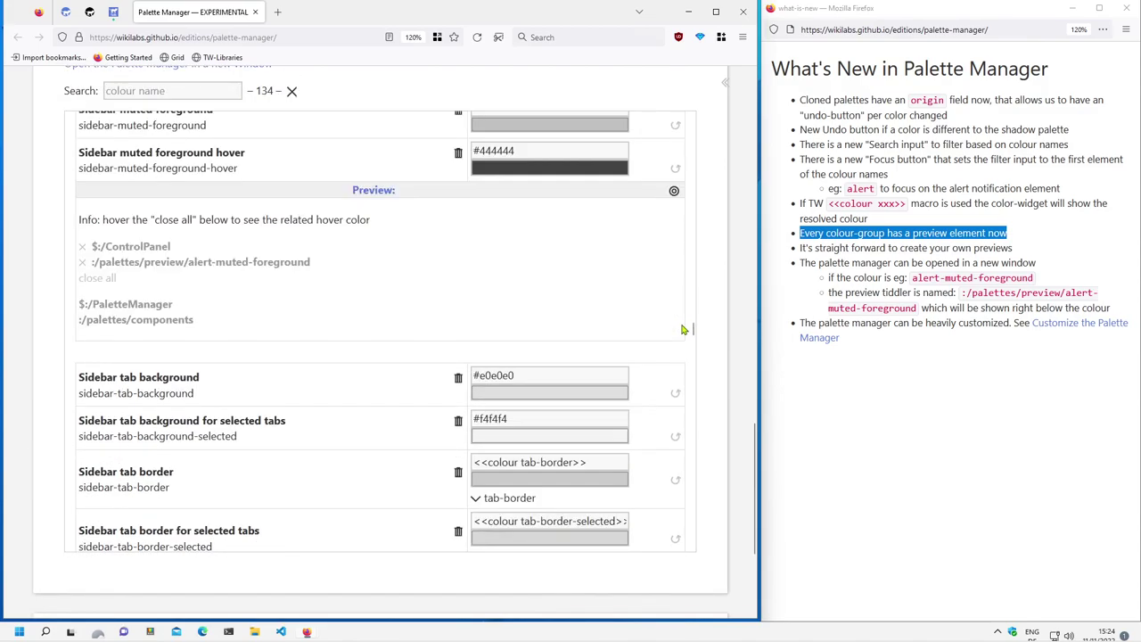
scroll(683, 330, up, 3)
scroll(691, 319, up, 2)
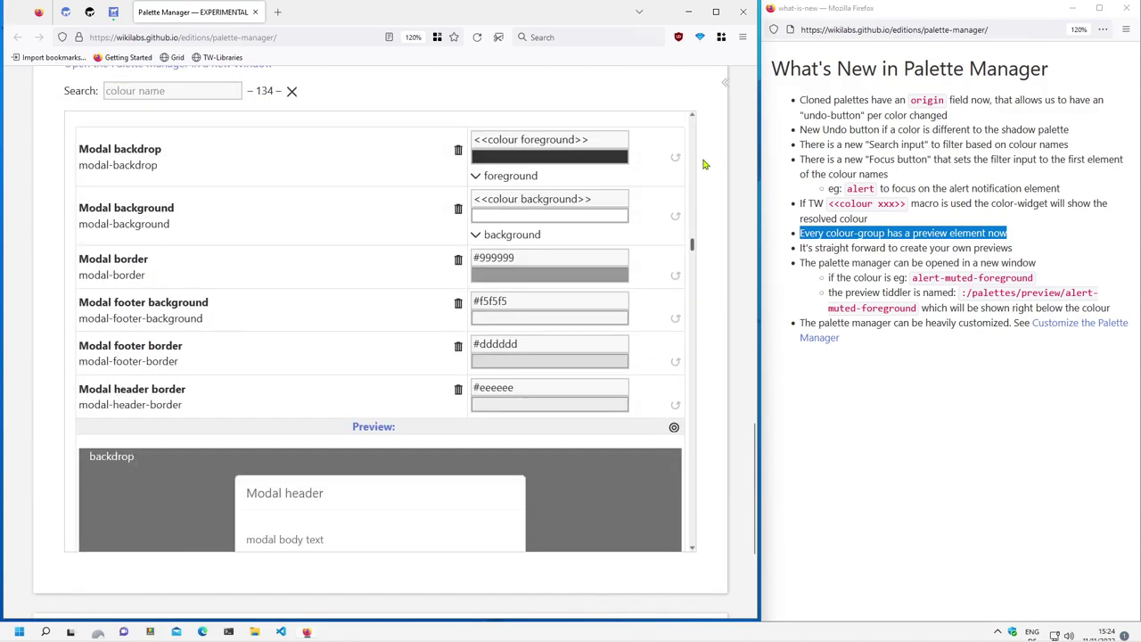
drag(694, 314, 692, 120)
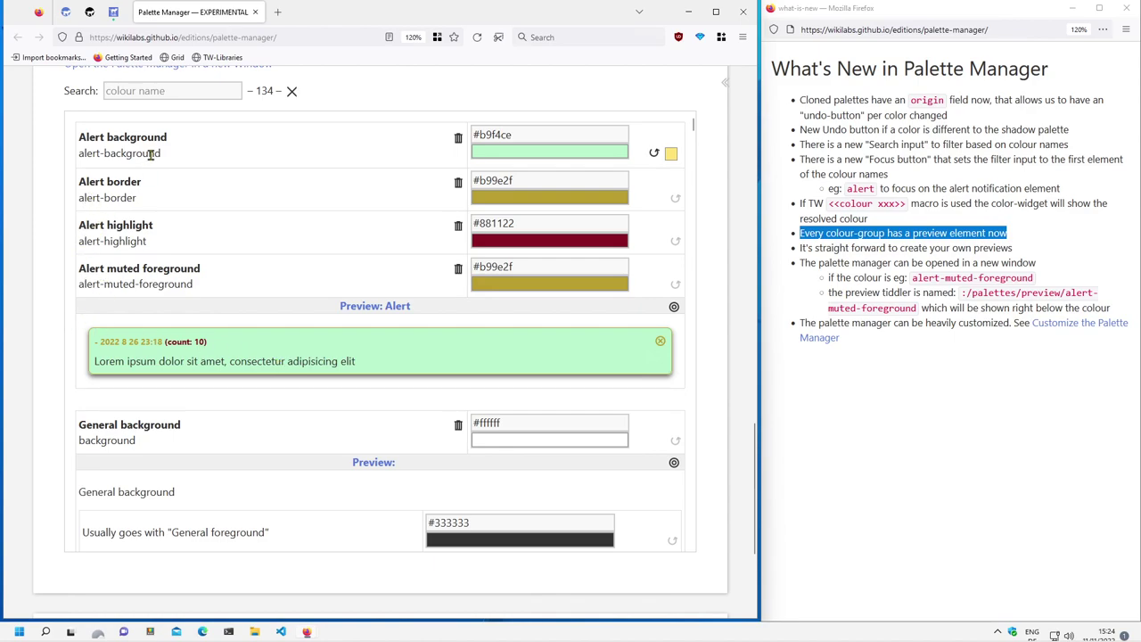
- Filter colour names by 'aler' to show the five alert colours with their previews
click(167, 90)
text(a)
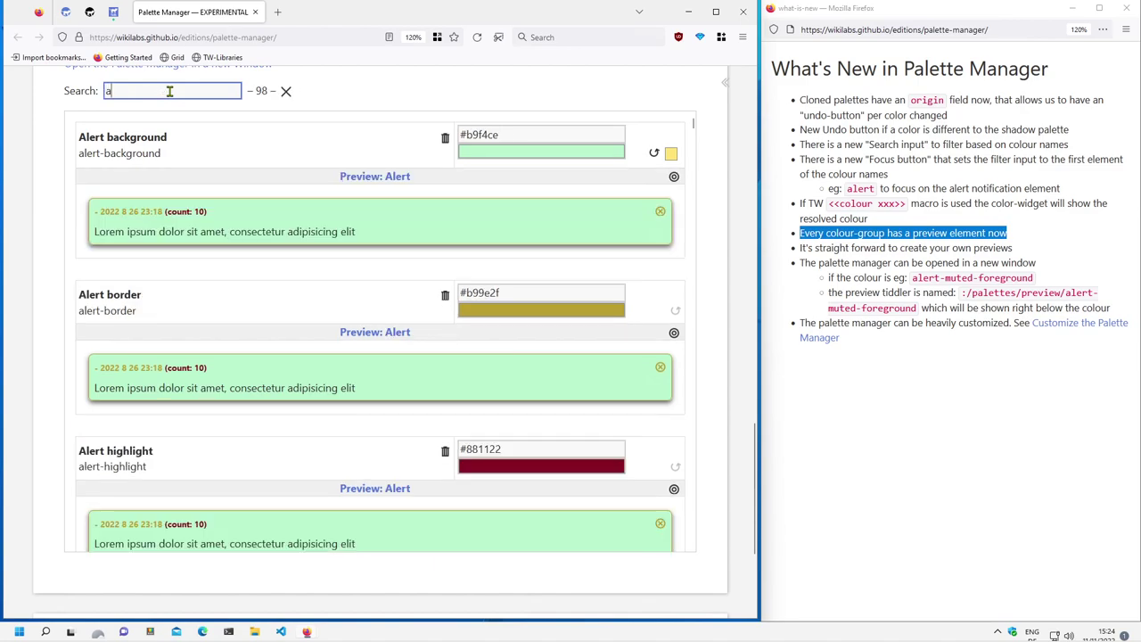
text(ler)
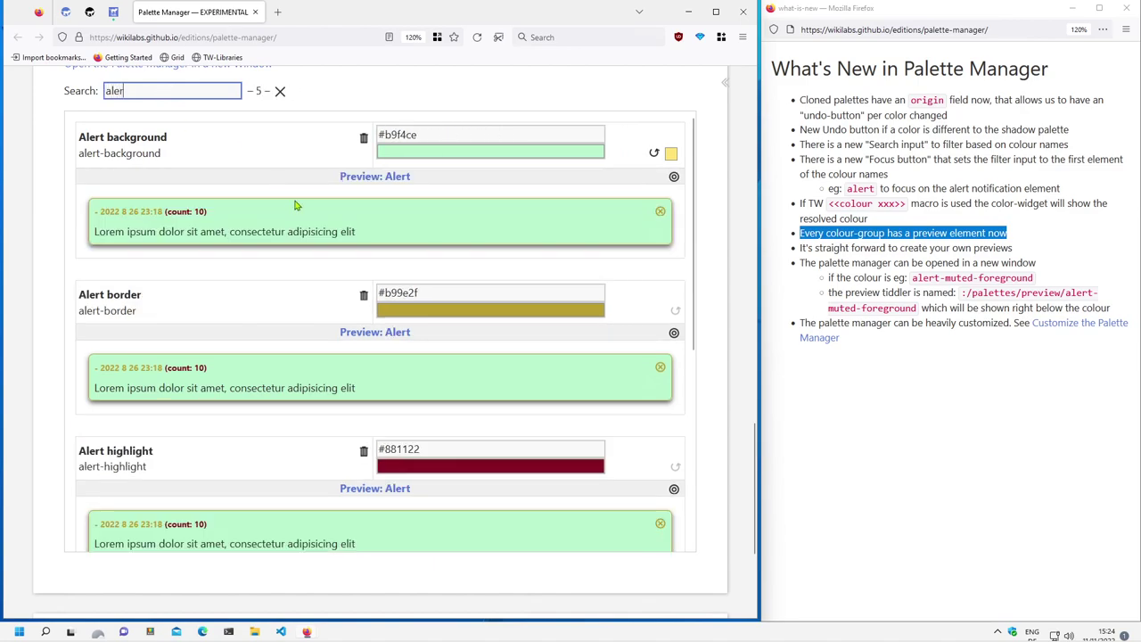
scroll(267, 221, down, 2)
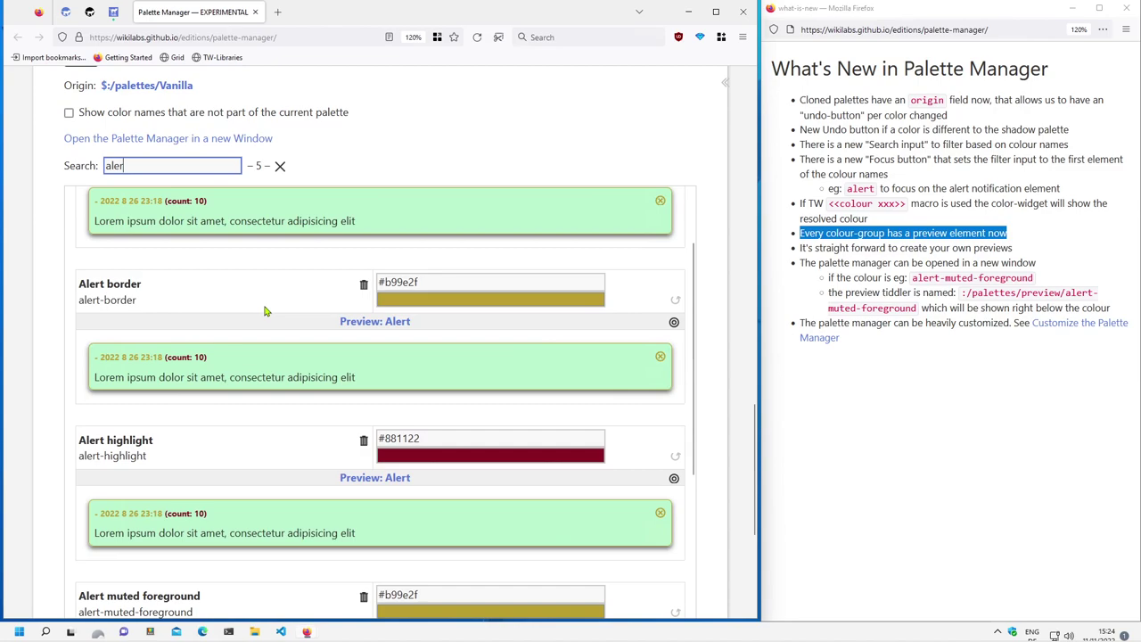
scroll(298, 335, down, 2)
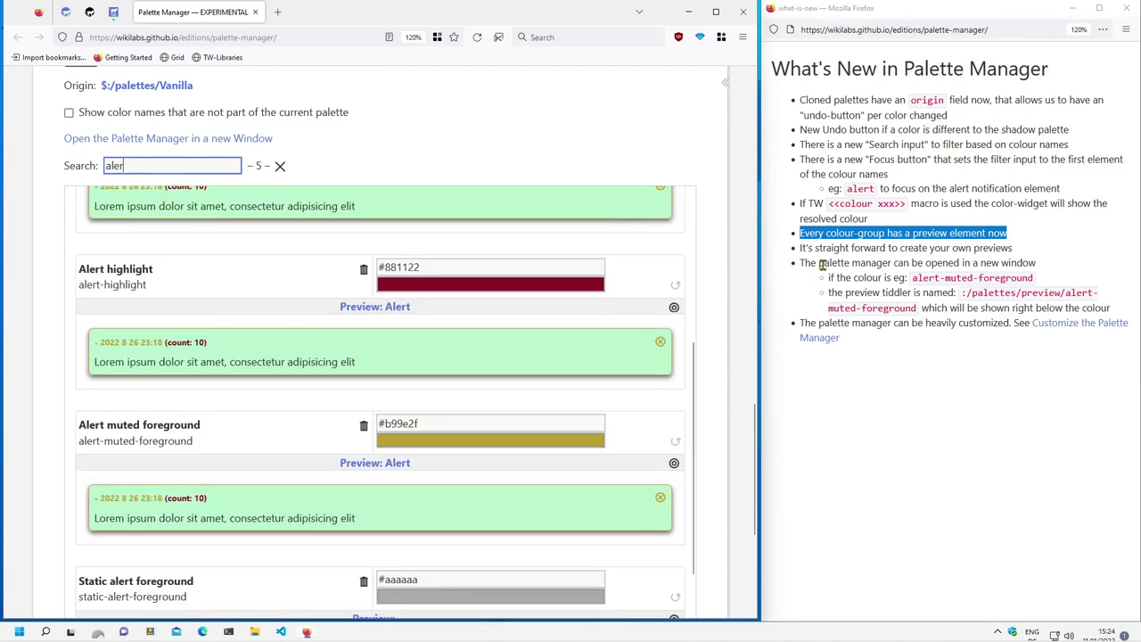
scroll(523, 285, up, 3)
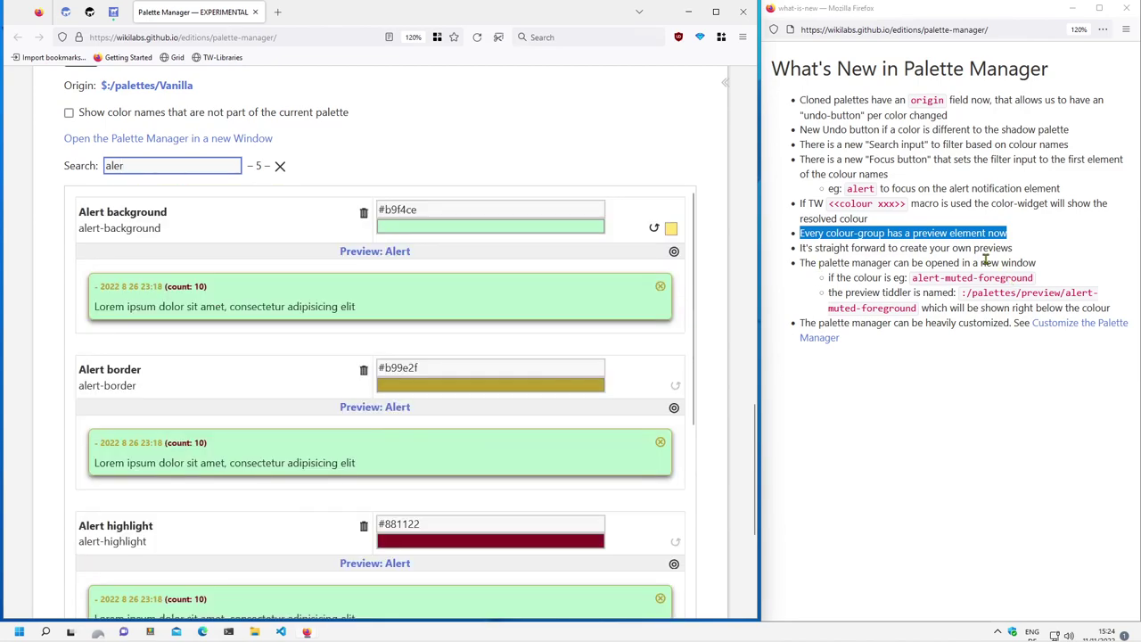
drag(1016, 249, 778, 249)
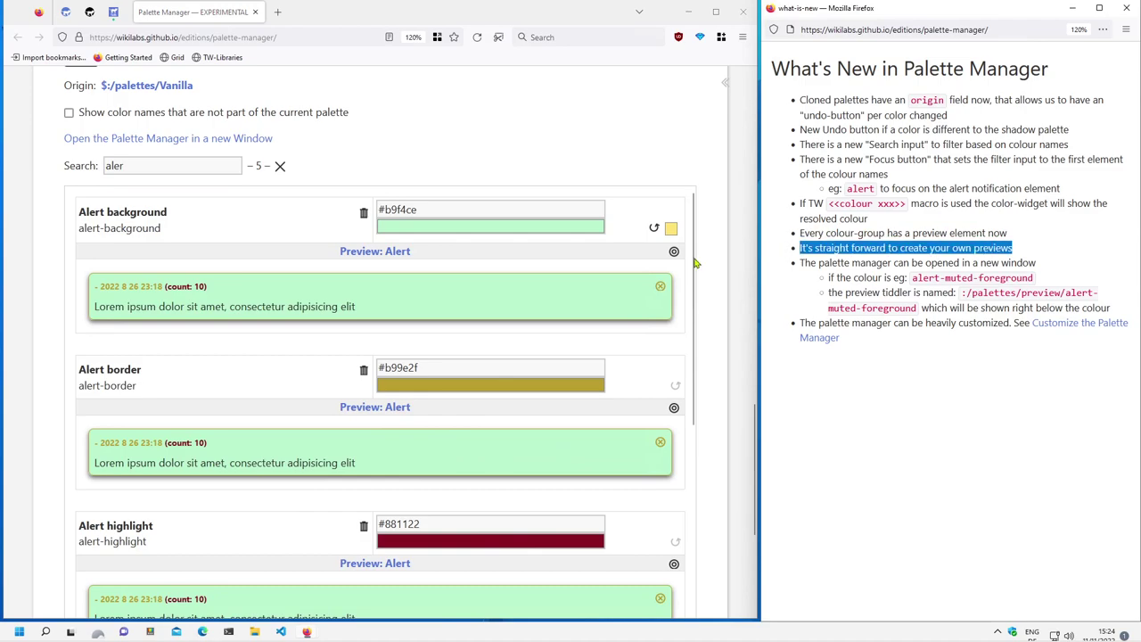
- Override the alert-muted-foreground preview tiddler, adding 'some extra text' at the top, and save
click(365, 253)
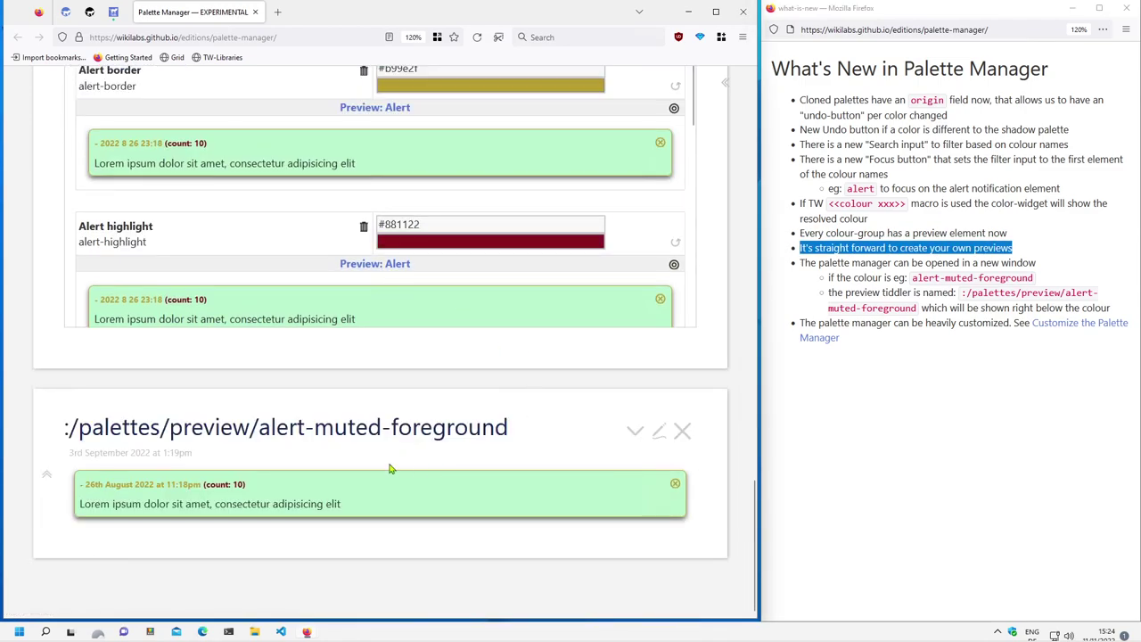
click(658, 432)
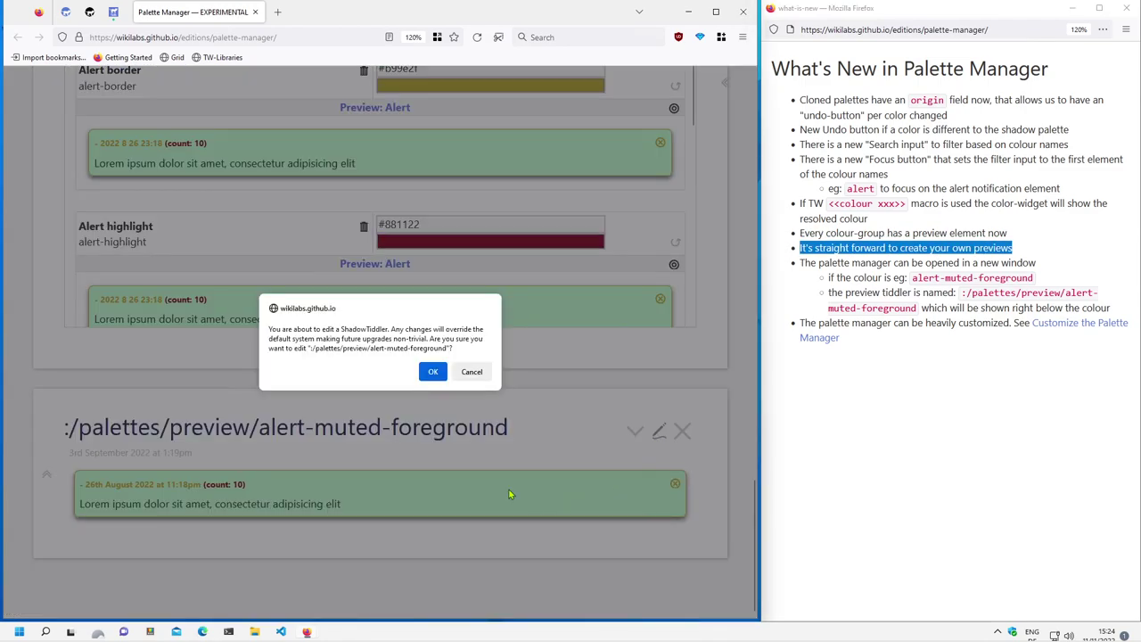
click(434, 372)
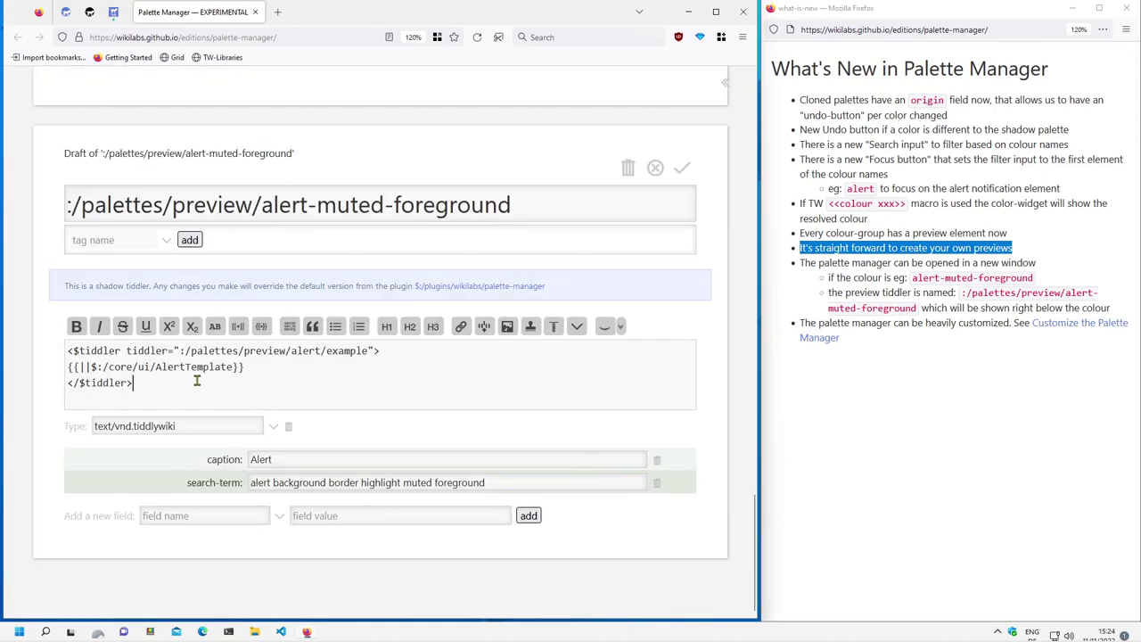
key(Return)
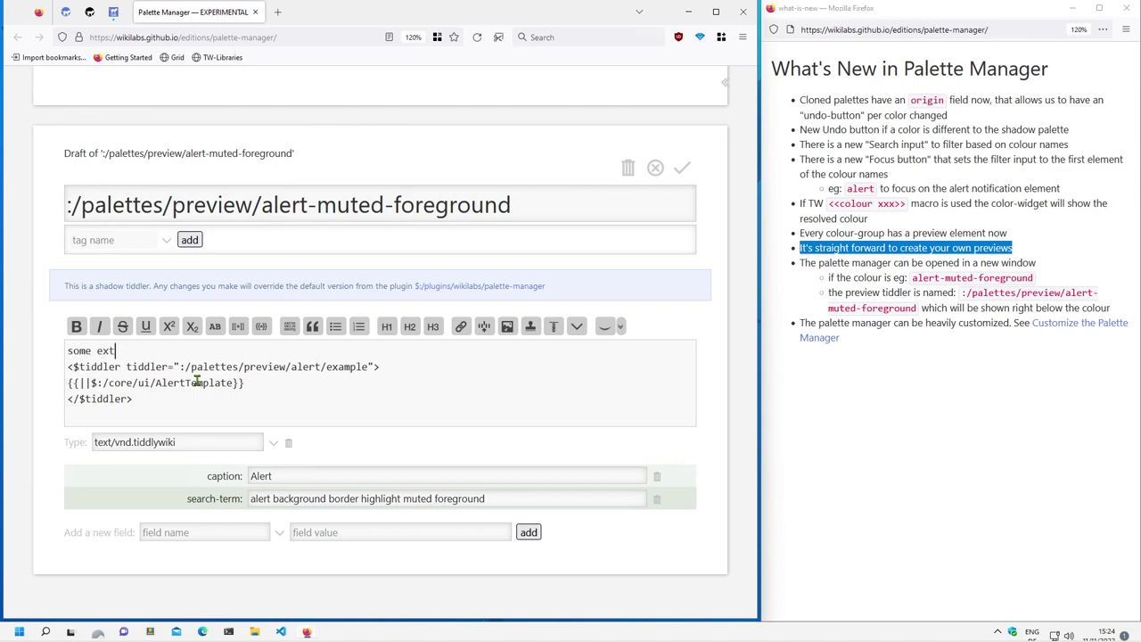
text(ra text)
key(Return)
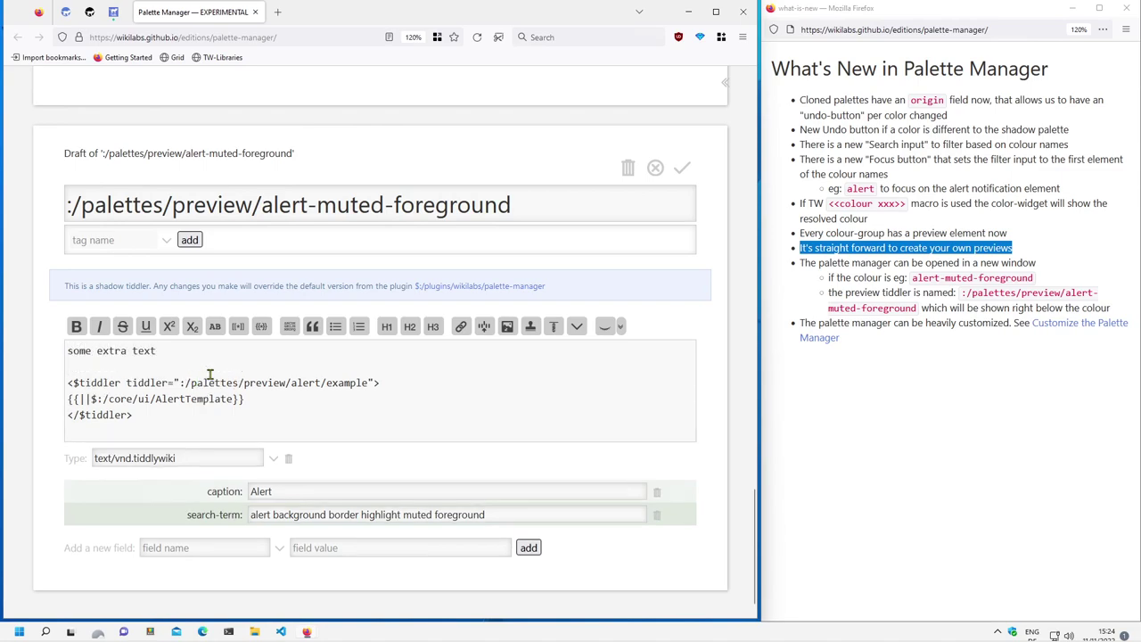
click(682, 168)
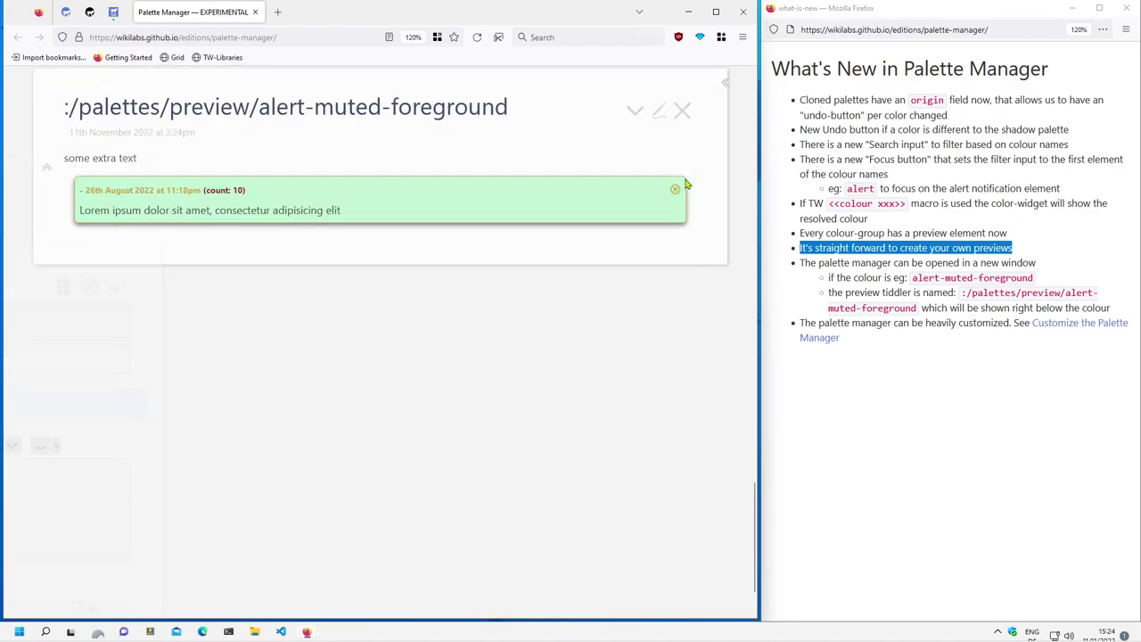
- Scroll to the alert-filtered palette editor to see 'some extra text' in the Alert preview
scroll(691, 205, up, 3)
scroll(699, 227, up, 2)
scroll(701, 232, up, 2)
scroll(701, 232, up, 4)
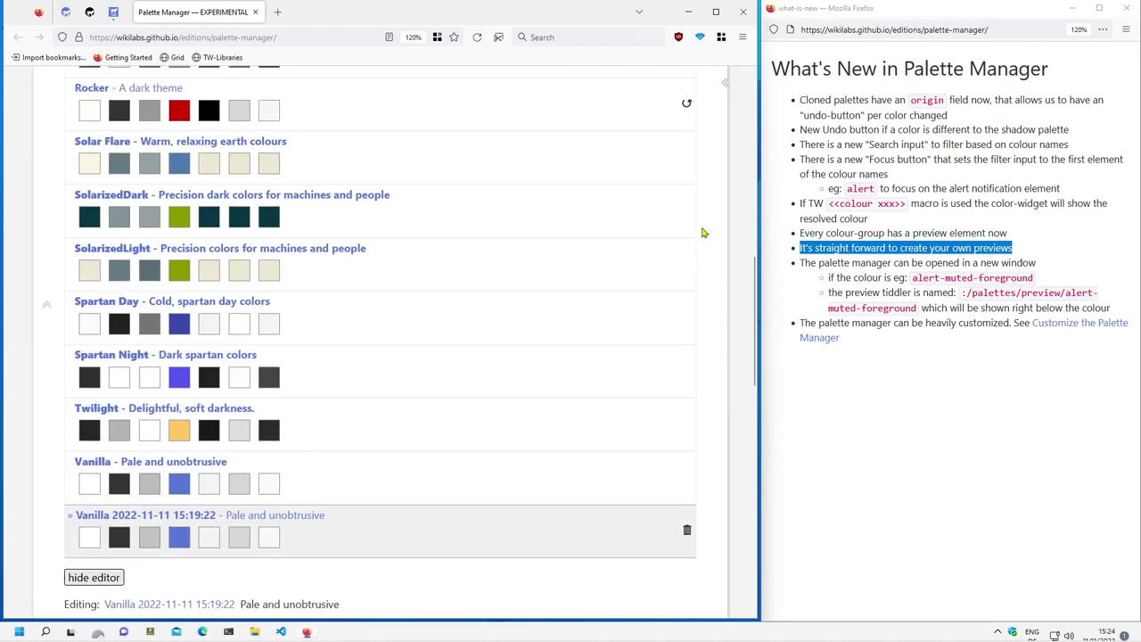
scroll(702, 232, down, 5)
scroll(691, 286, down, 2)
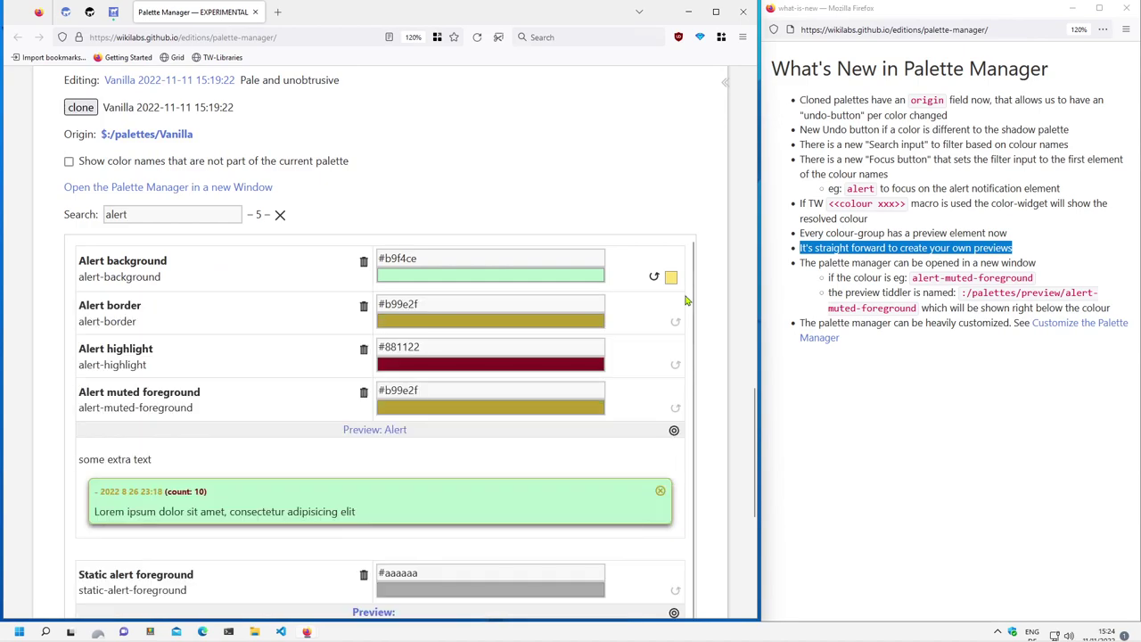
scroll(686, 300, down, 3)
drag(169, 312, 89, 309)
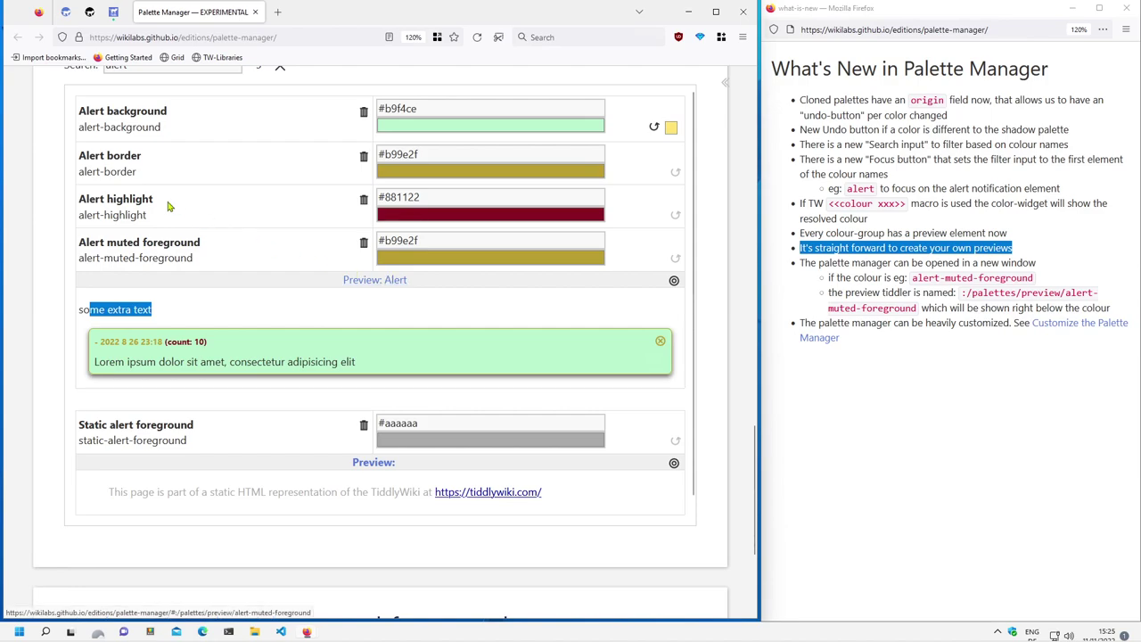
- Reopen the alert preview tiddler and highlight muted-foreground in its title
click(356, 281)
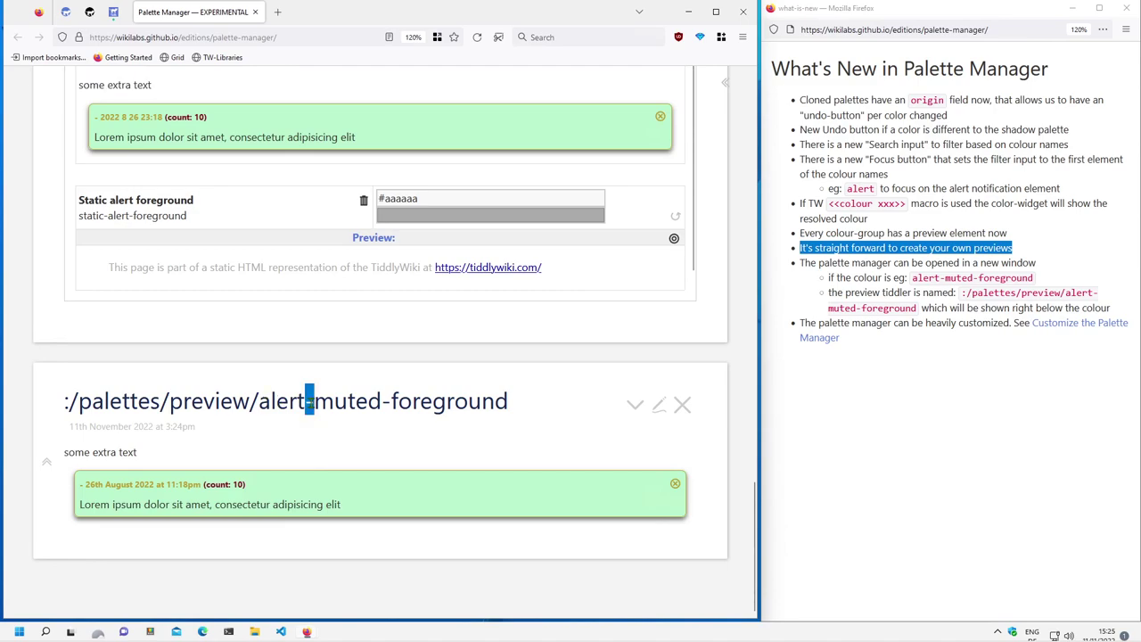
drag(314, 401, 569, 407)
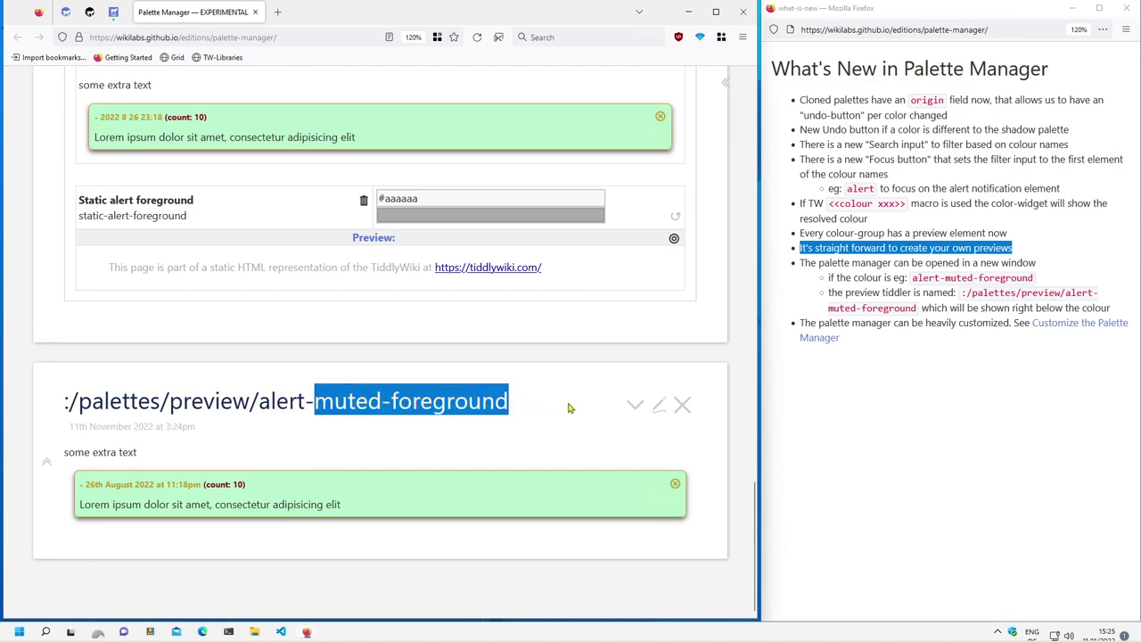
scroll(588, 396, up, 3)
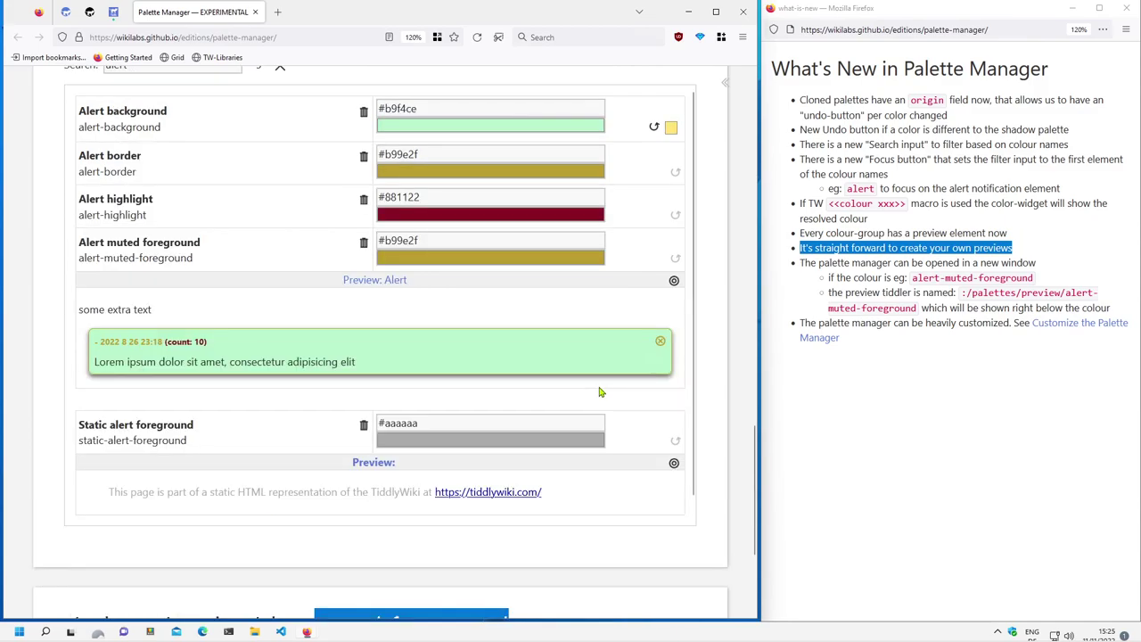
scroll(603, 392, up, 1)
scroll(602, 392, up, 3)
scroll(727, 387, down, 4)
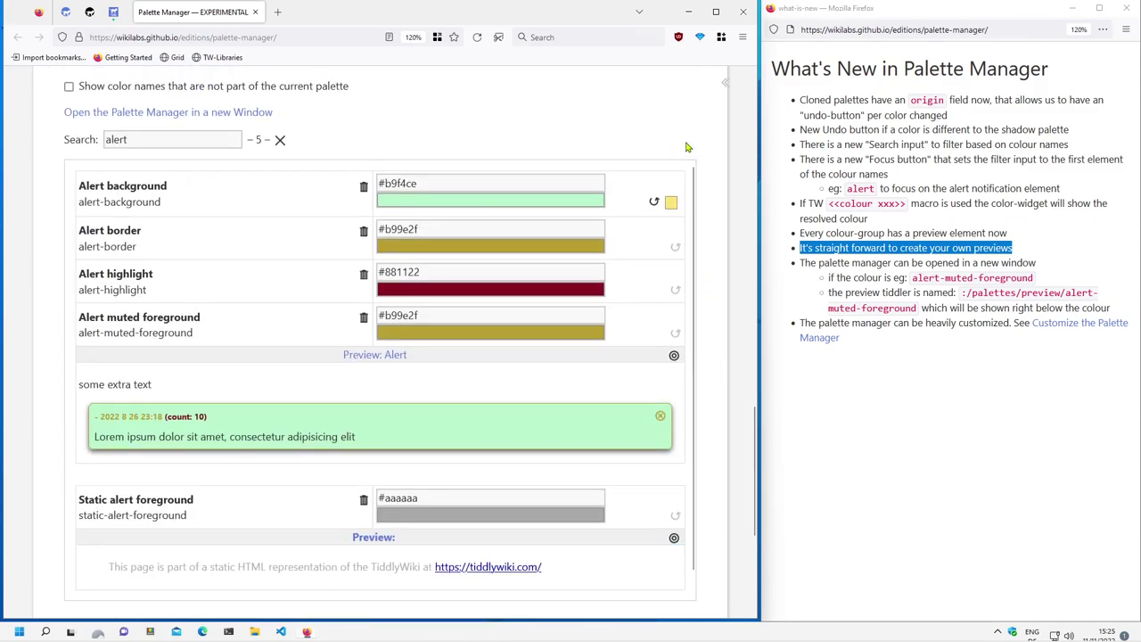
- Clear the search and tick 'Show color names that are not part of the current palette'
click(279, 140)
scroll(729, 149, up, 1)
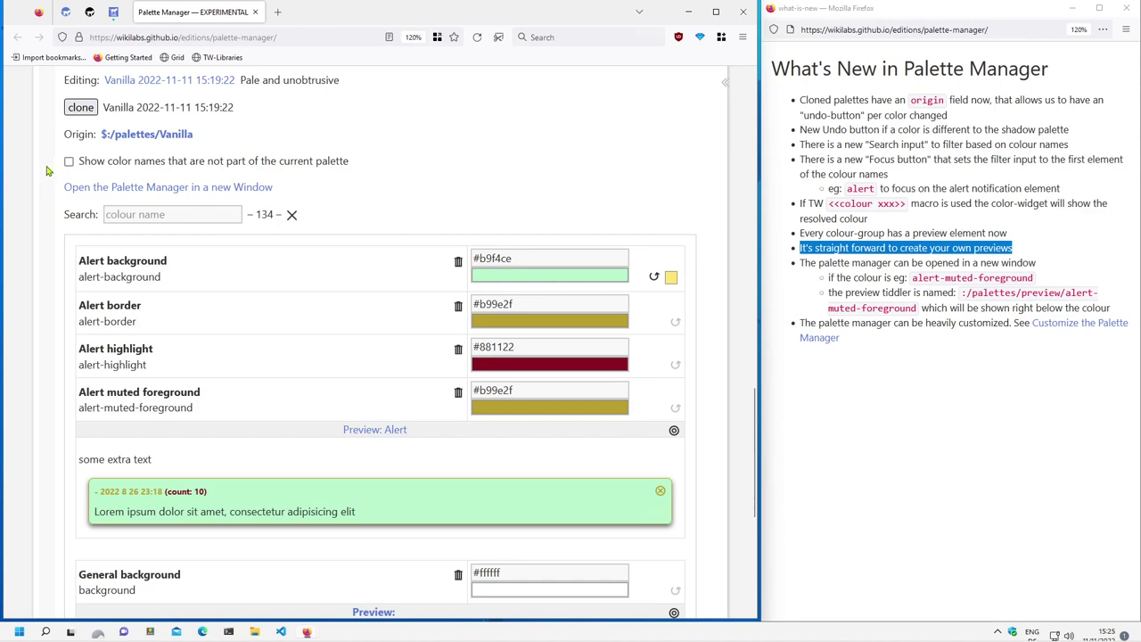
drag(133, 165, 226, 165)
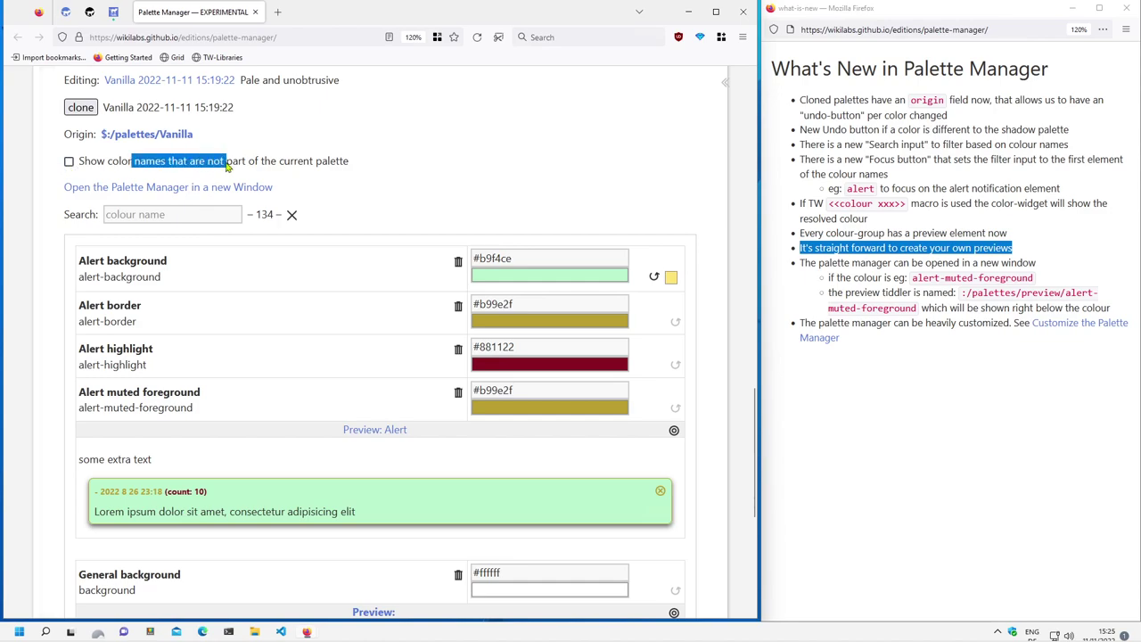
click(69, 162)
- Scroll through the 160-entry list to inspect the base0…base3 colours
scroll(704, 230, down, 2)
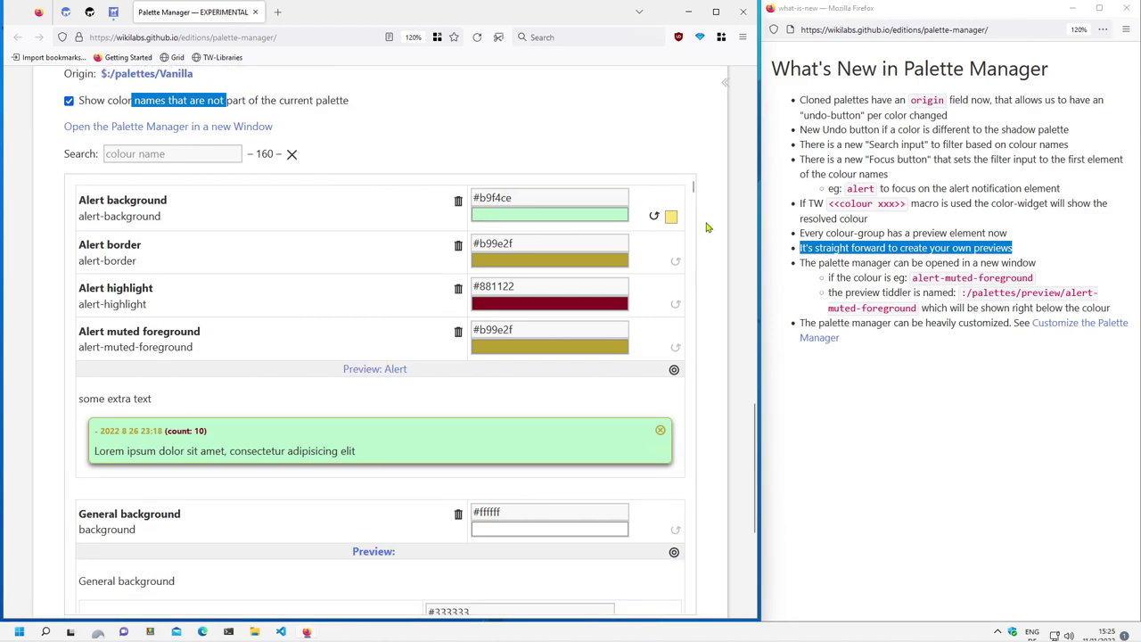
scroll(710, 228, down, 4)
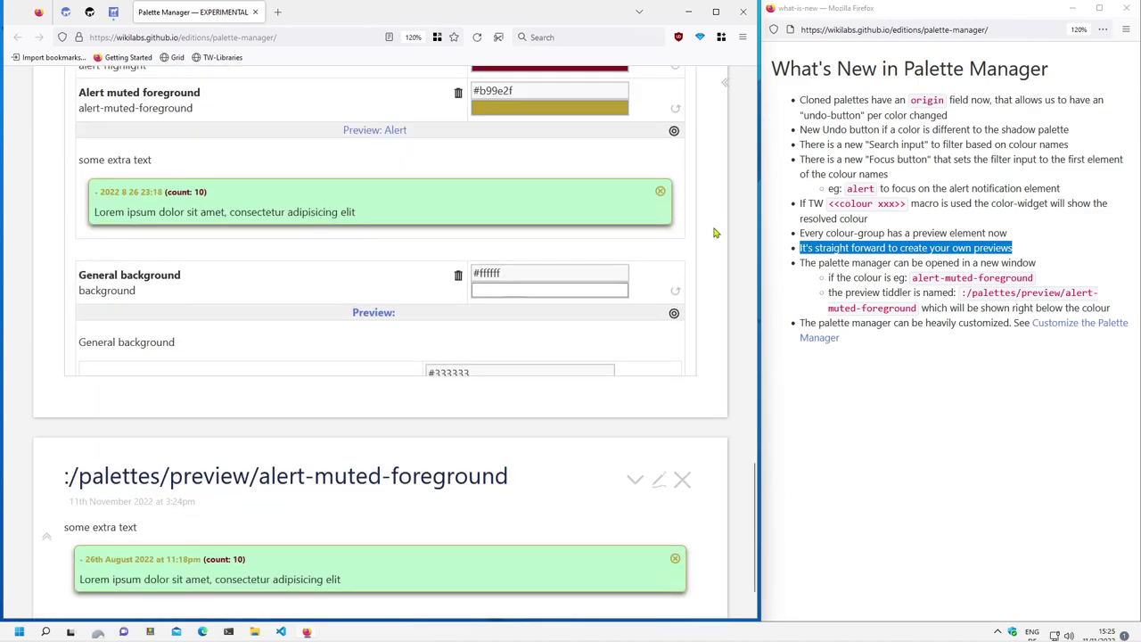
scroll(534, 272, down, 3)
scroll(499, 278, down, 2)
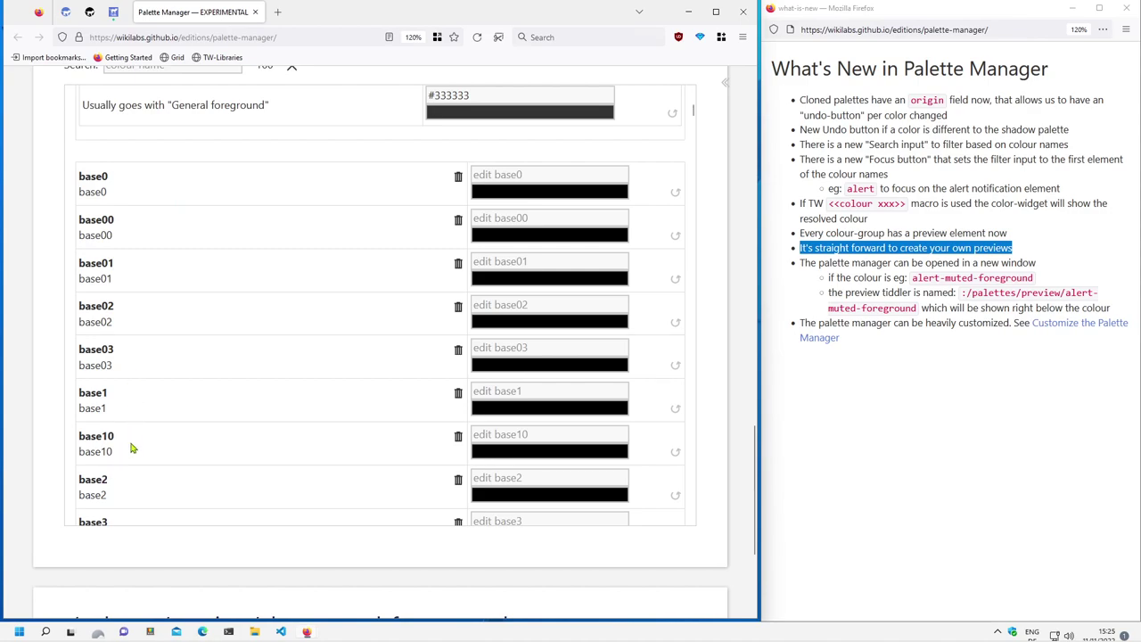
scroll(219, 336, down, 1)
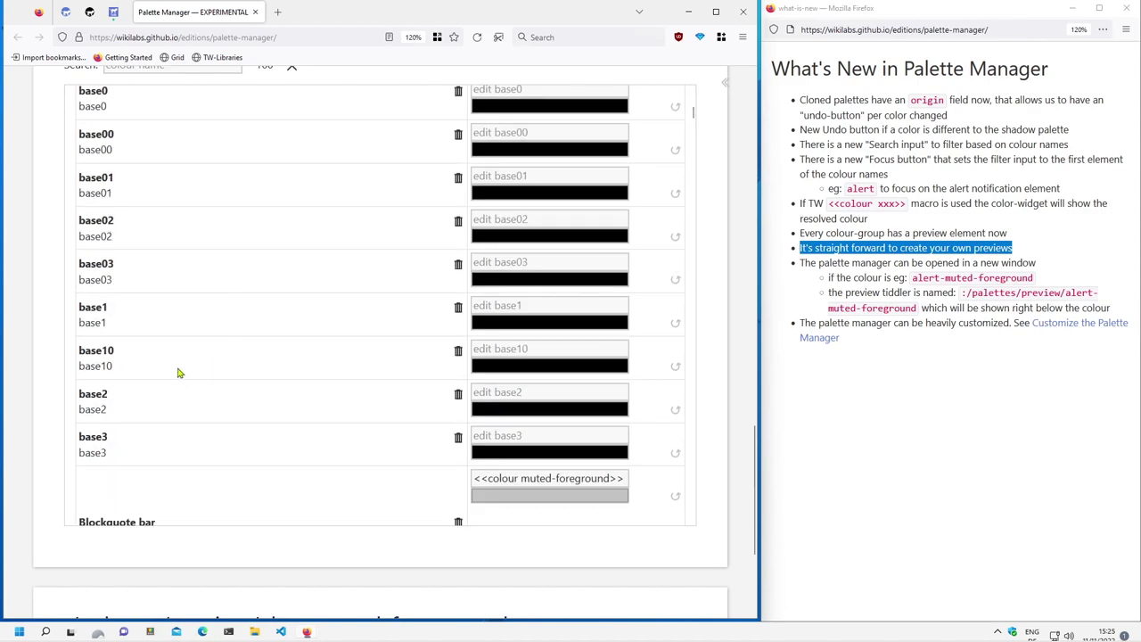
scroll(178, 372, up, 1)
scroll(178, 373, up, 3)
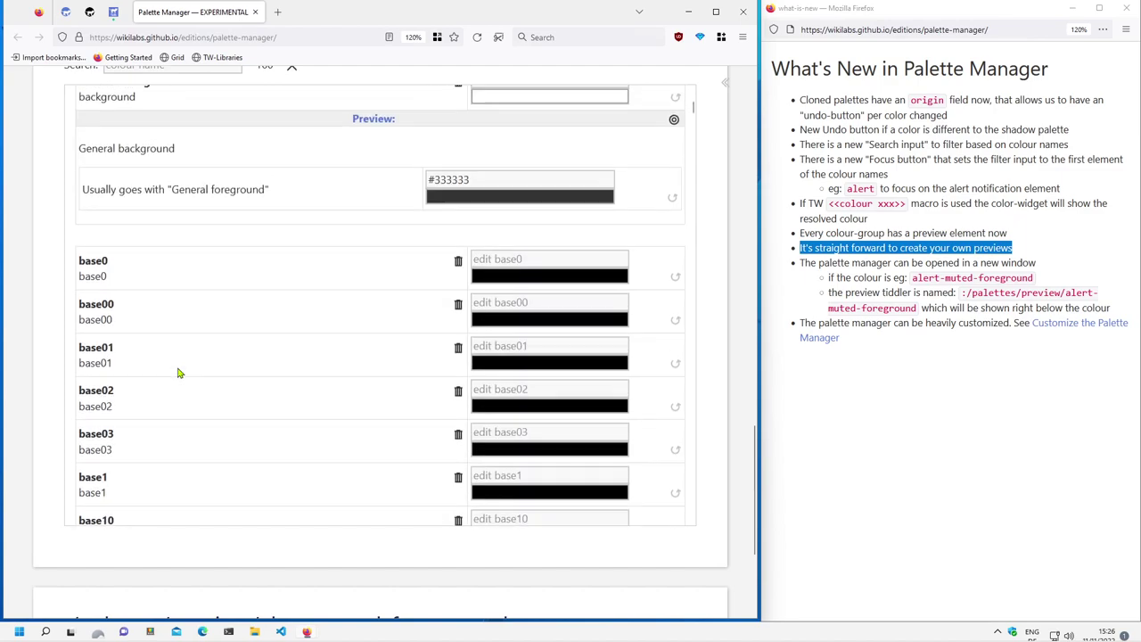
scroll(187, 378, up, 2)
scroll(187, 378, up, 1)
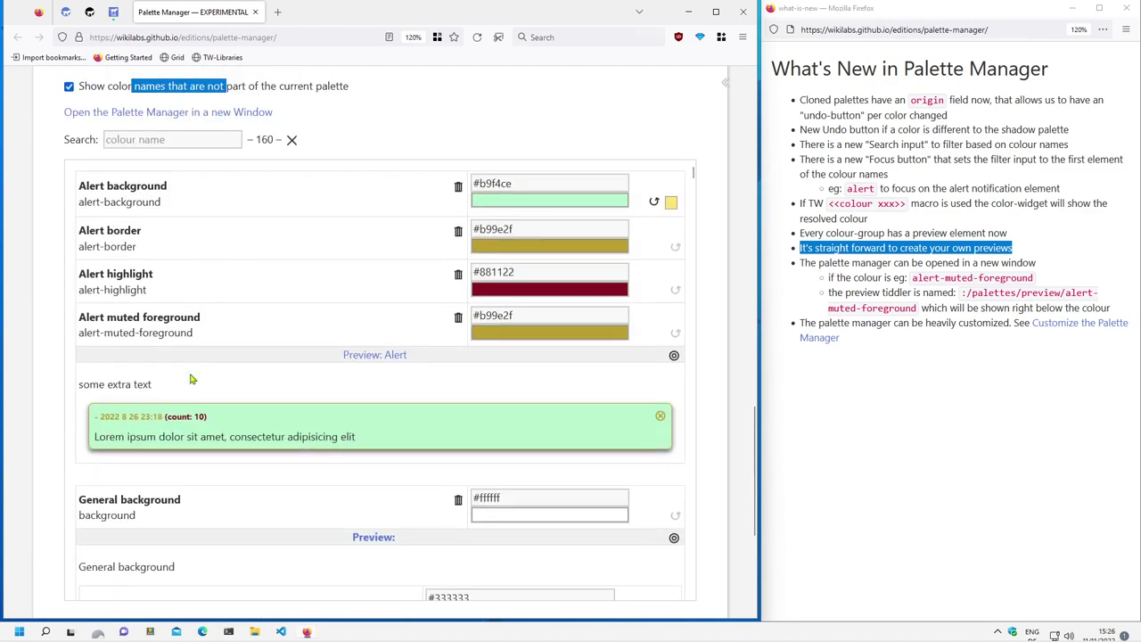
scroll(187, 378, up, 2)
- Hide non-palette colour names again and open the 'Customize the Palette Manager' tiddler
click(68, 235)
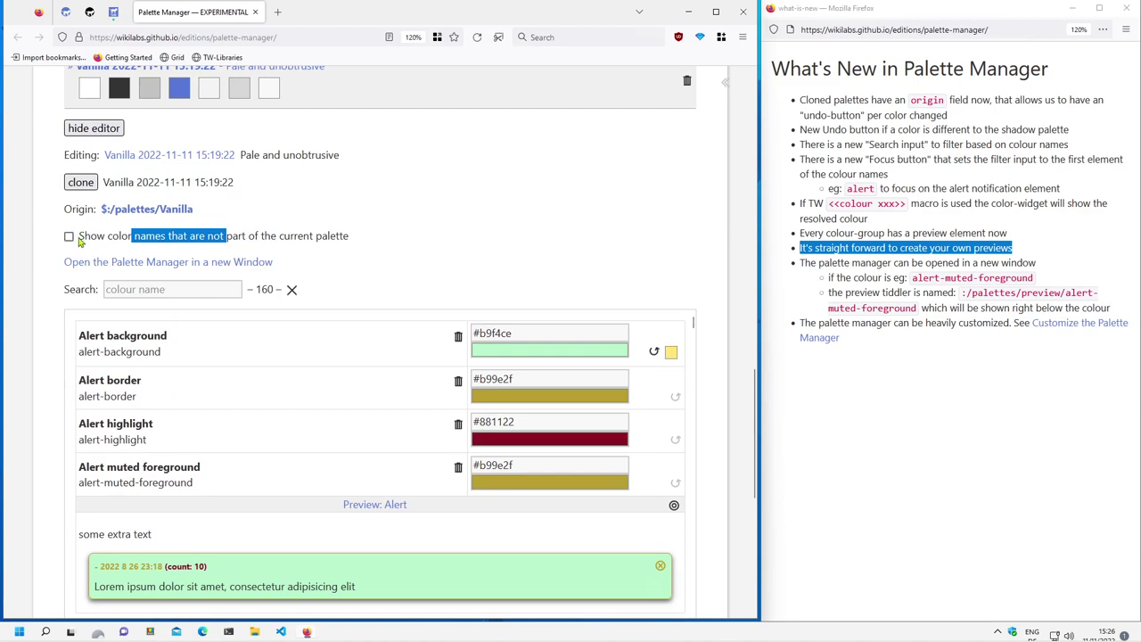
click(426, 272)
scroll(428, 272, down, 1)
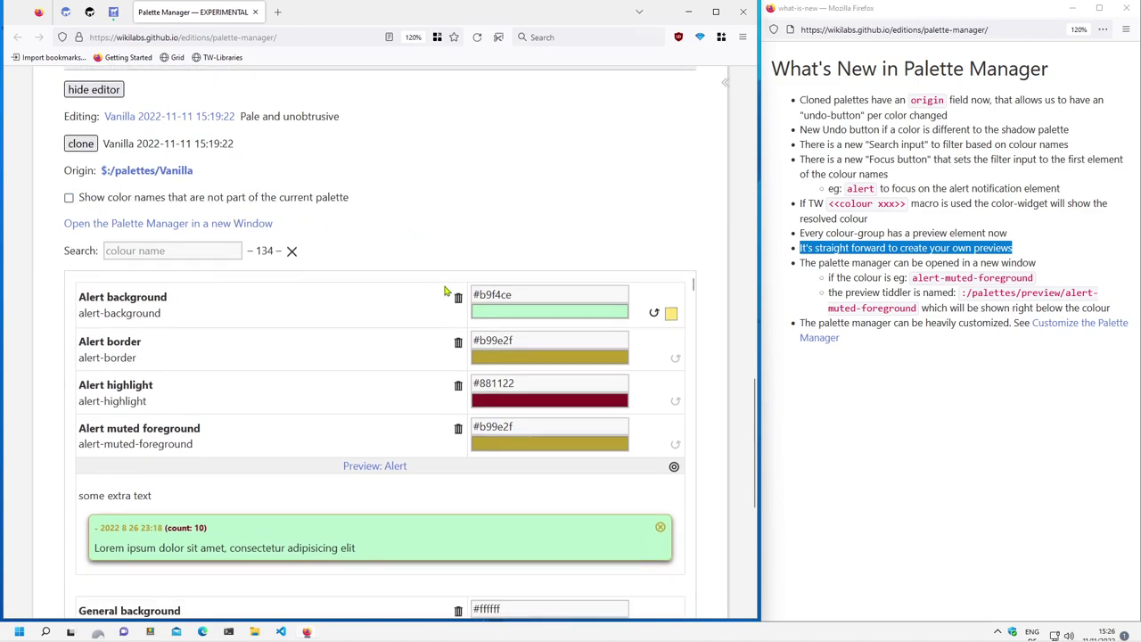
scroll(427, 271, down, 1)
scroll(398, 438, down, 3)
scroll(398, 438, down, 2)
scroll(397, 436, down, 1)
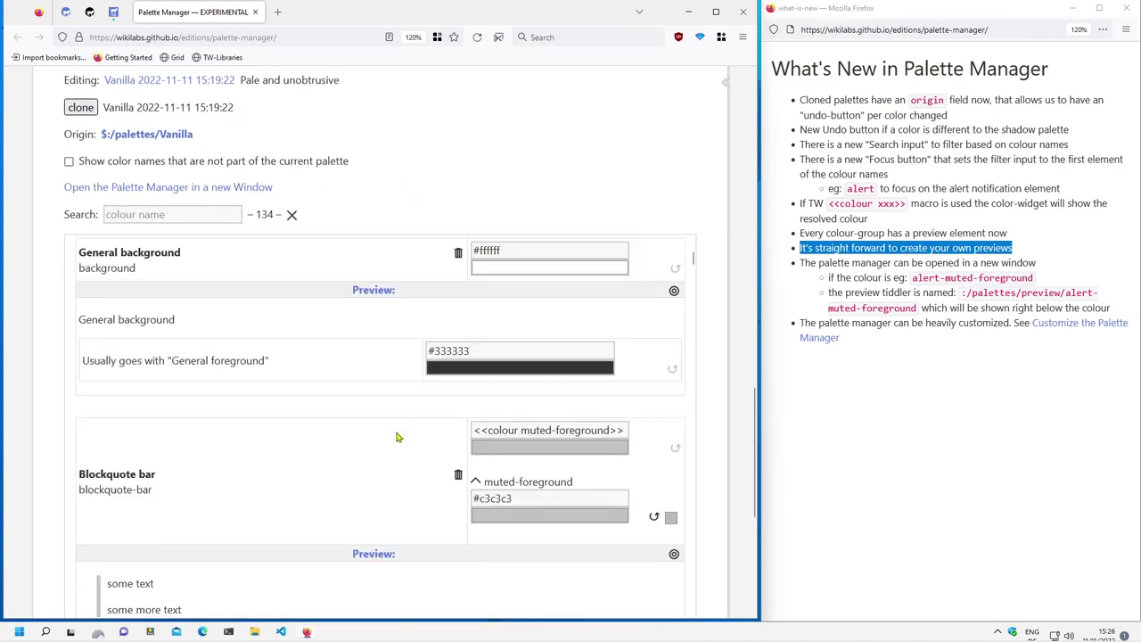
scroll(396, 436, down, 2)
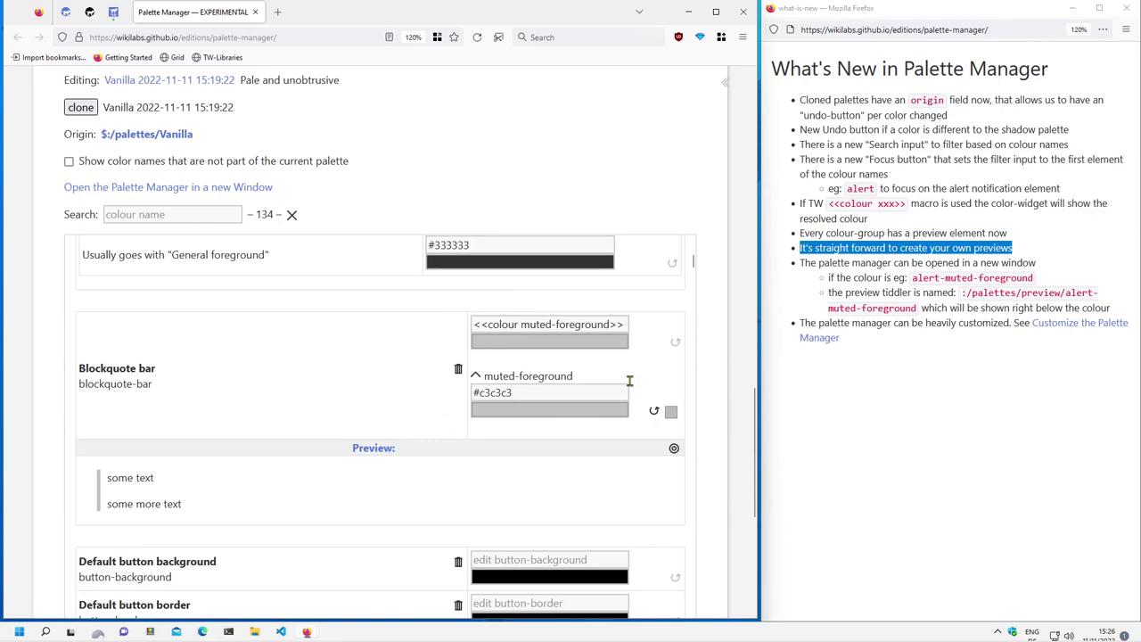
click(809, 338)
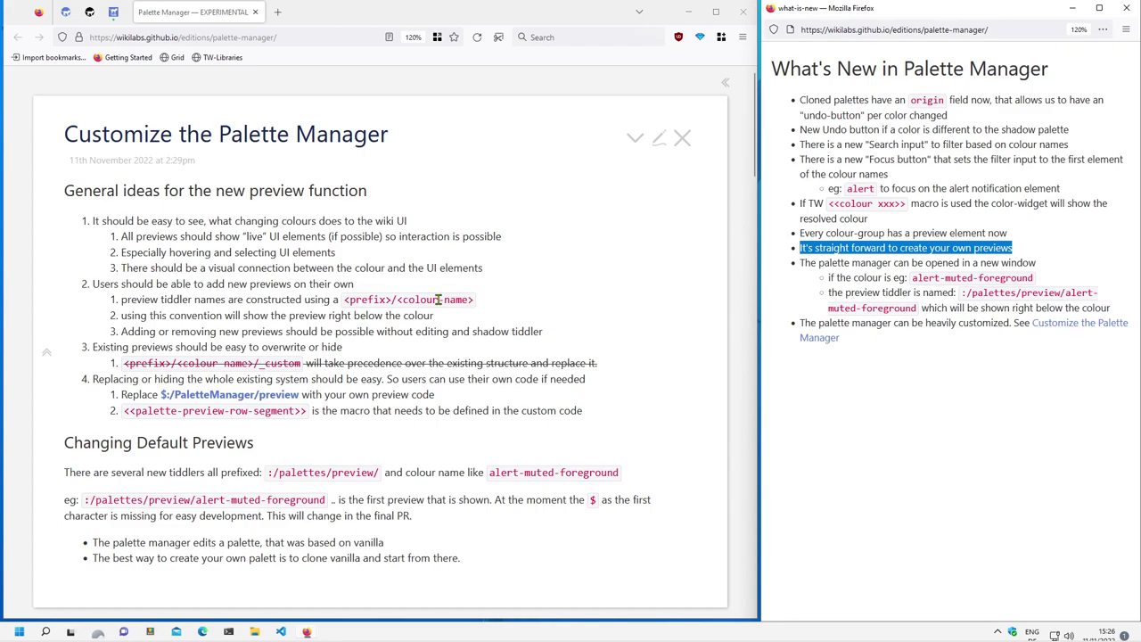
- Highlight the <prefix>/<colour-name> pattern, close Customize the Palette Manager, and return to the 134-colour list's top
drag(344, 301, 518, 303)
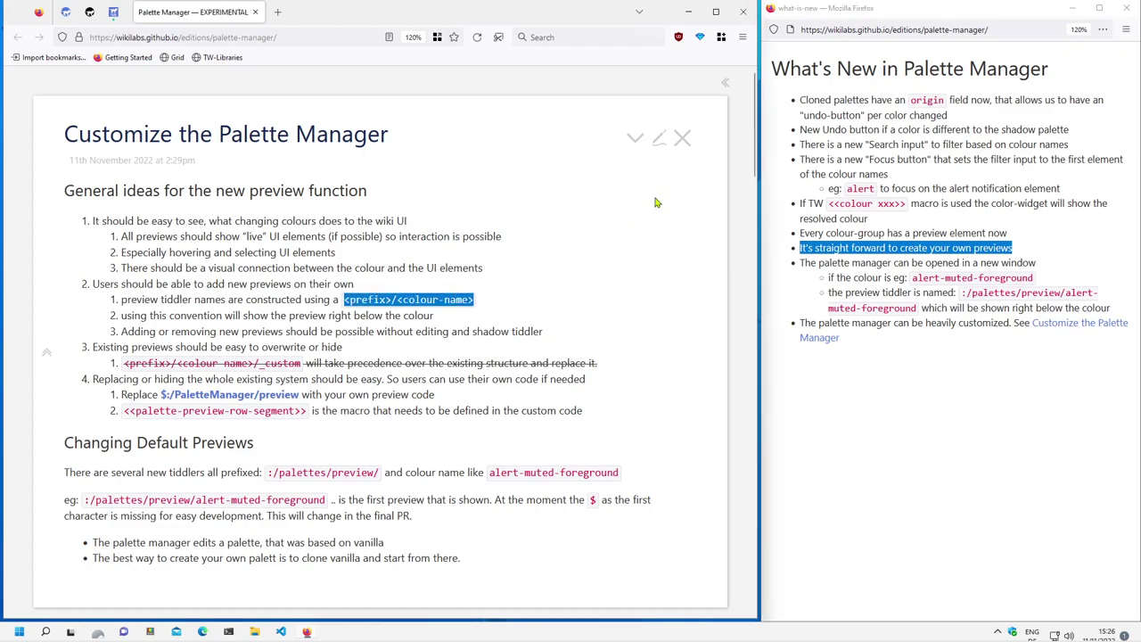
click(682, 140)
scroll(680, 294, down, 2)
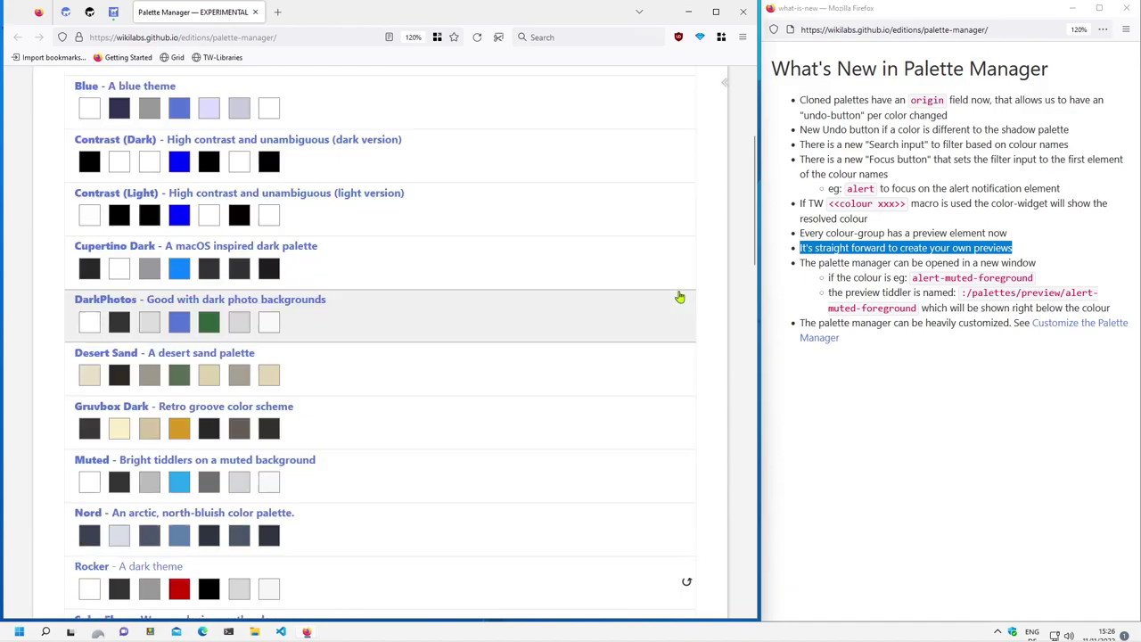
scroll(677, 303, down, 3)
scroll(677, 306, down, 2)
scroll(676, 312, down, 4)
scroll(680, 310, down, 2)
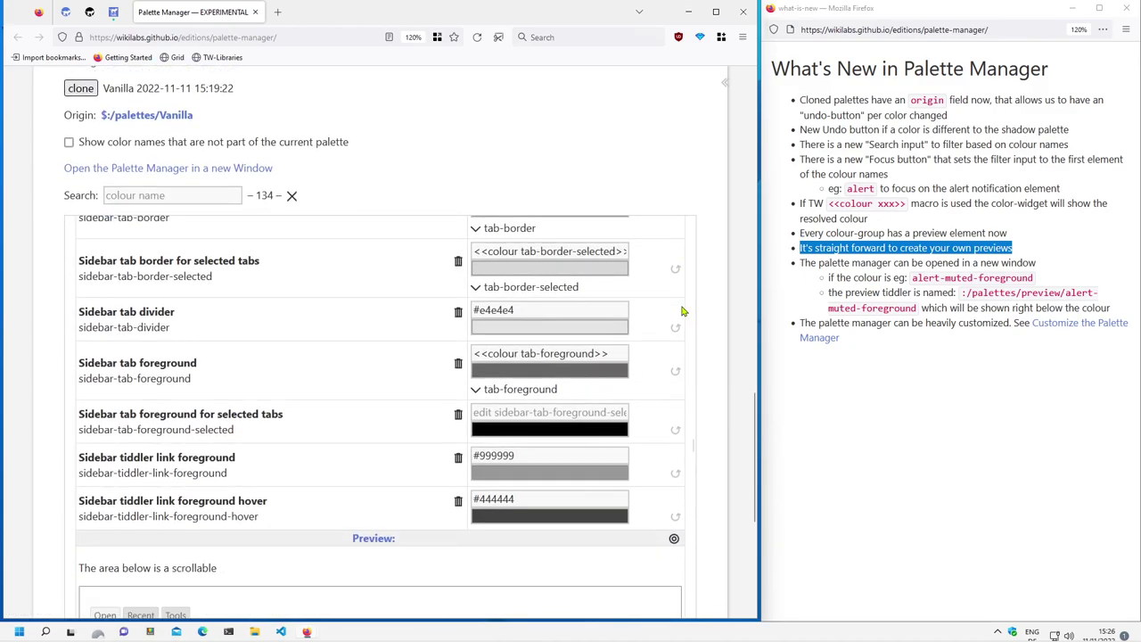
scroll(655, 343, down, 1)
scroll(681, 397, down, 1)
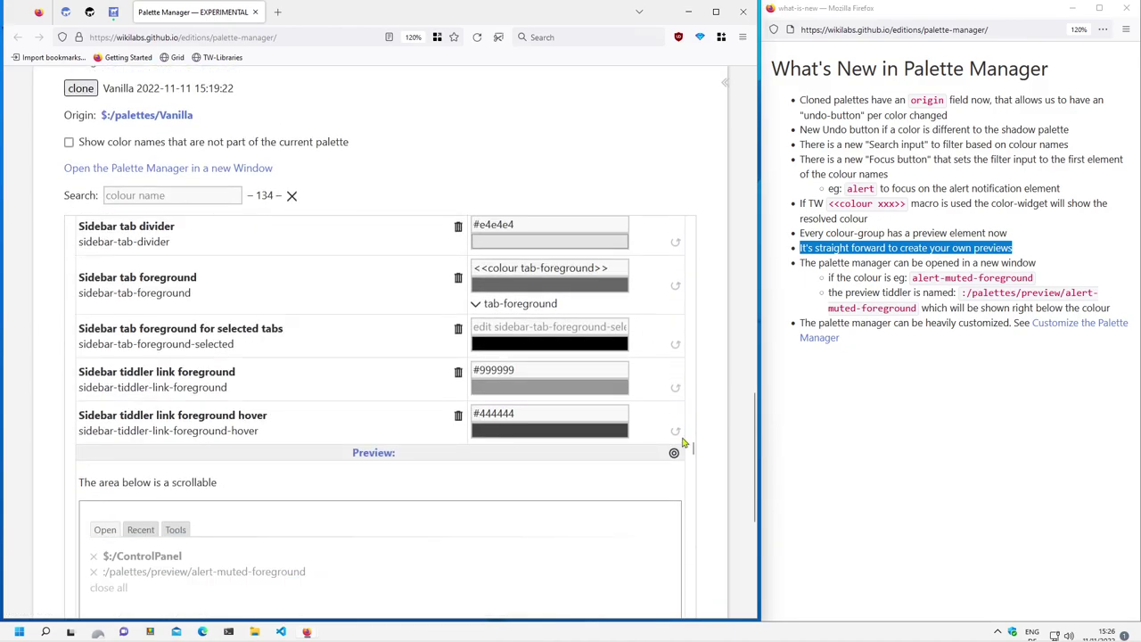
drag(693, 455, 693, 227)
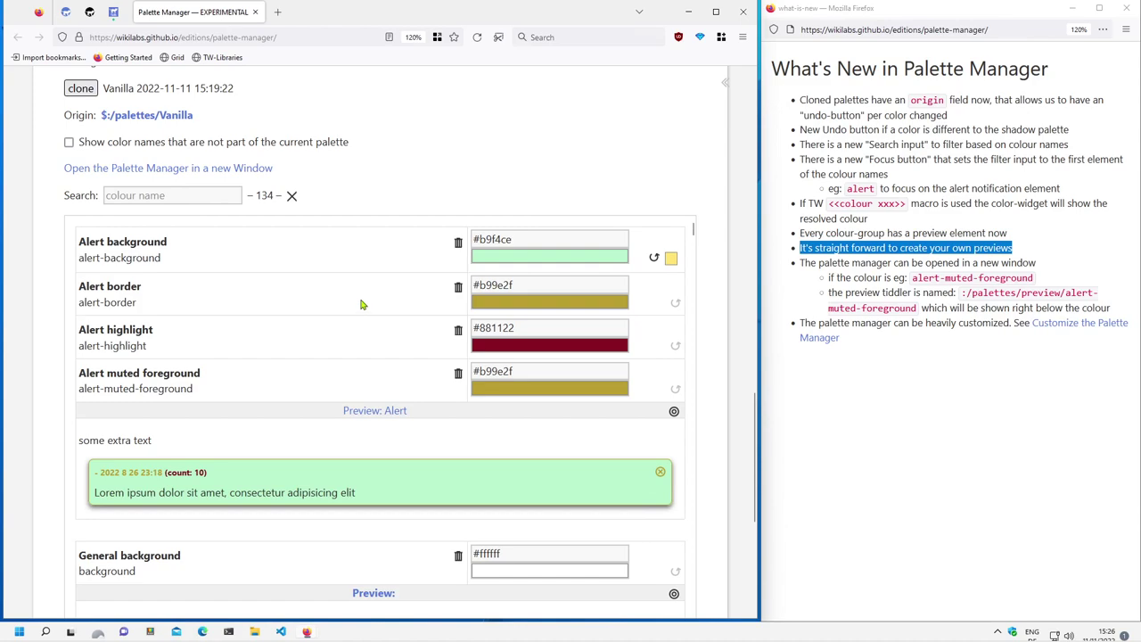
scroll(374, 305, up, 1)
scroll(476, 257, up, 1)
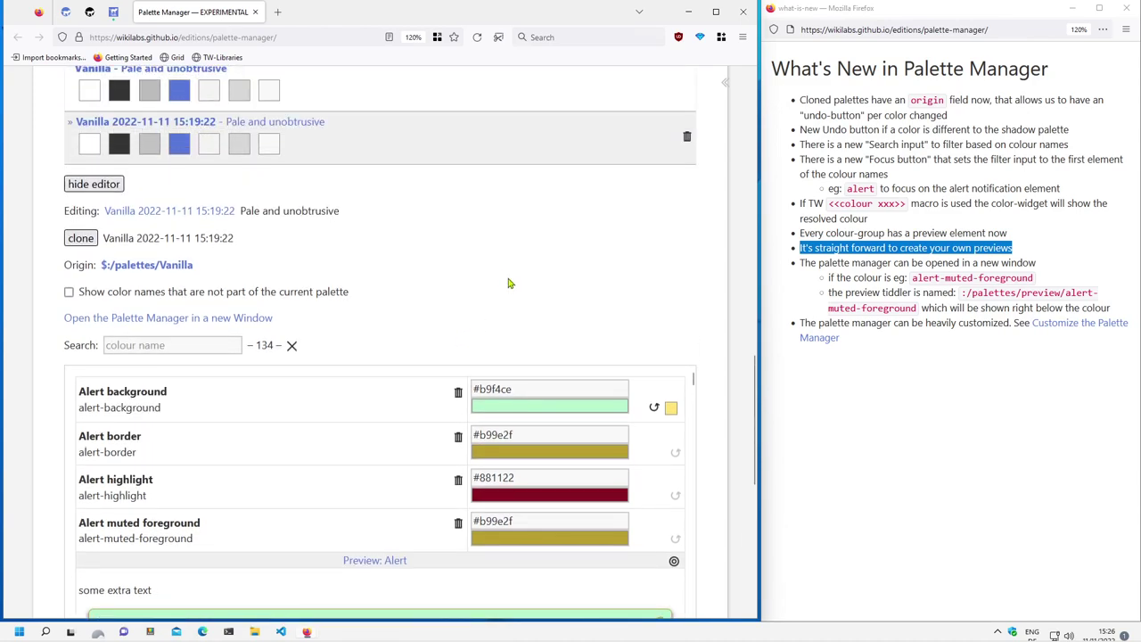
scroll(508, 284, up, 2)
scroll(375, 348, up, 1)
click(114, 410)
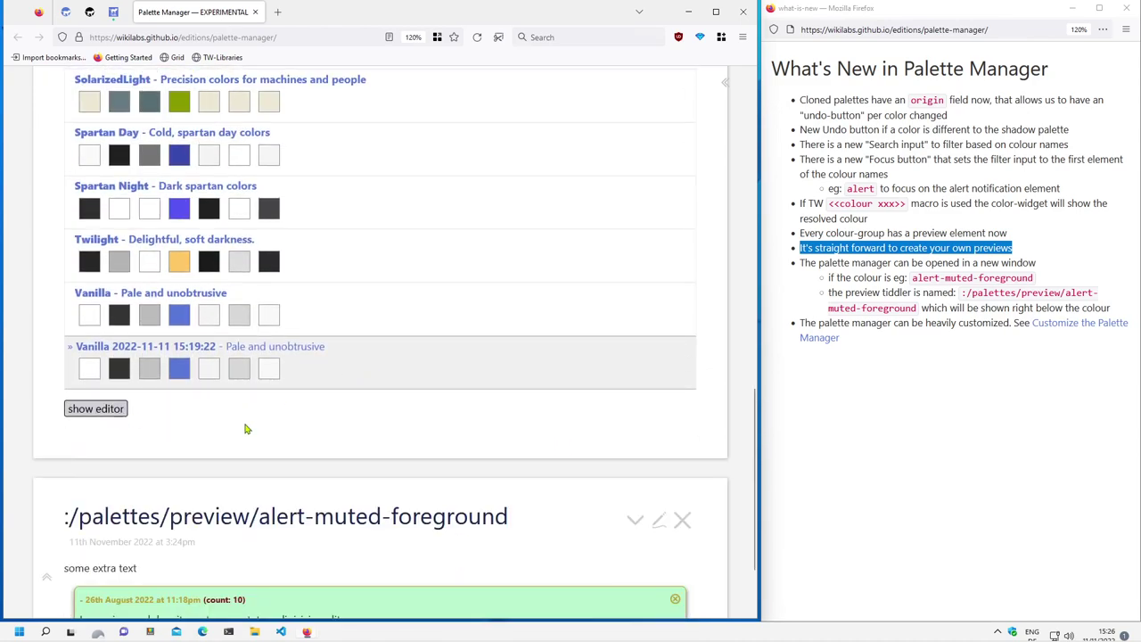
scroll(678, 375, up, 2)
scroll(624, 356, down, 2)
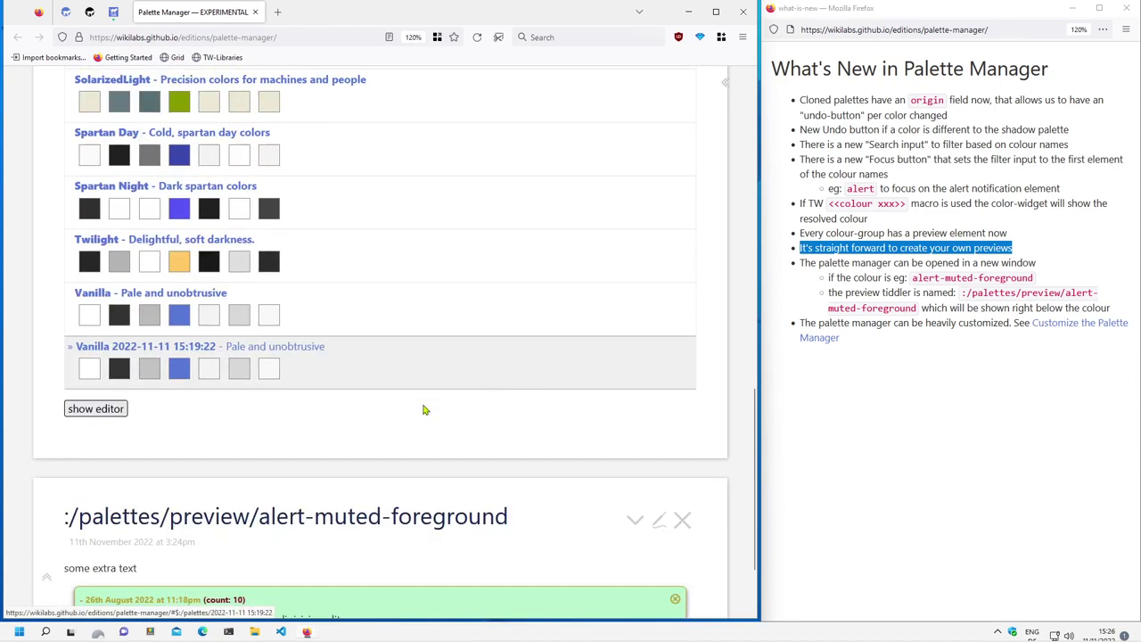
click(123, 410)
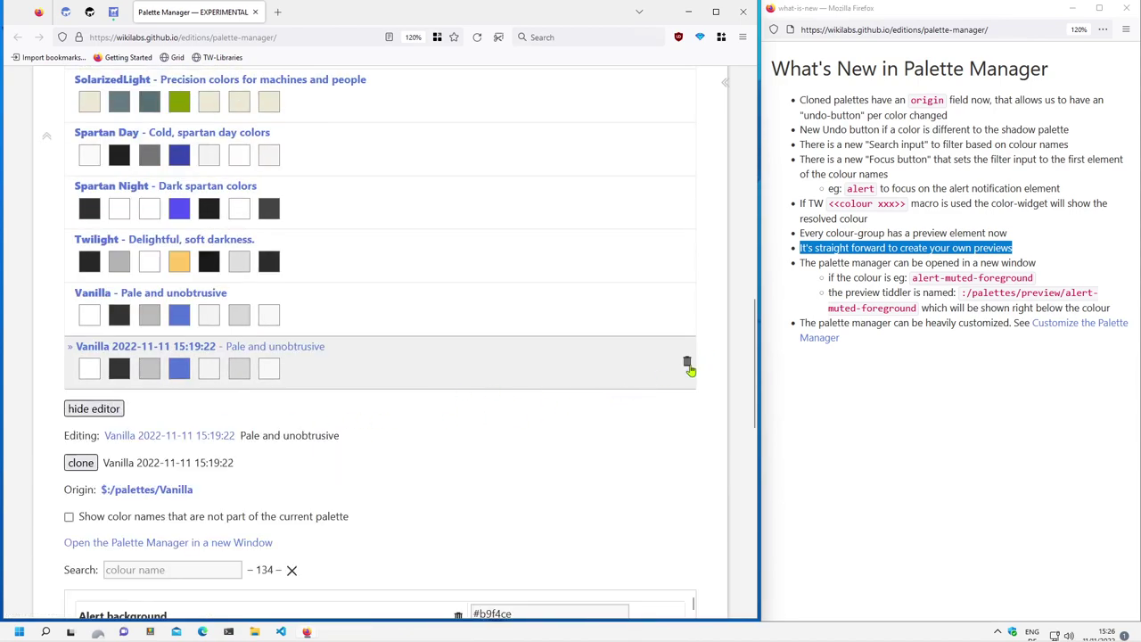
scroll(696, 299, up, 1)
scroll(698, 187, up, 1)
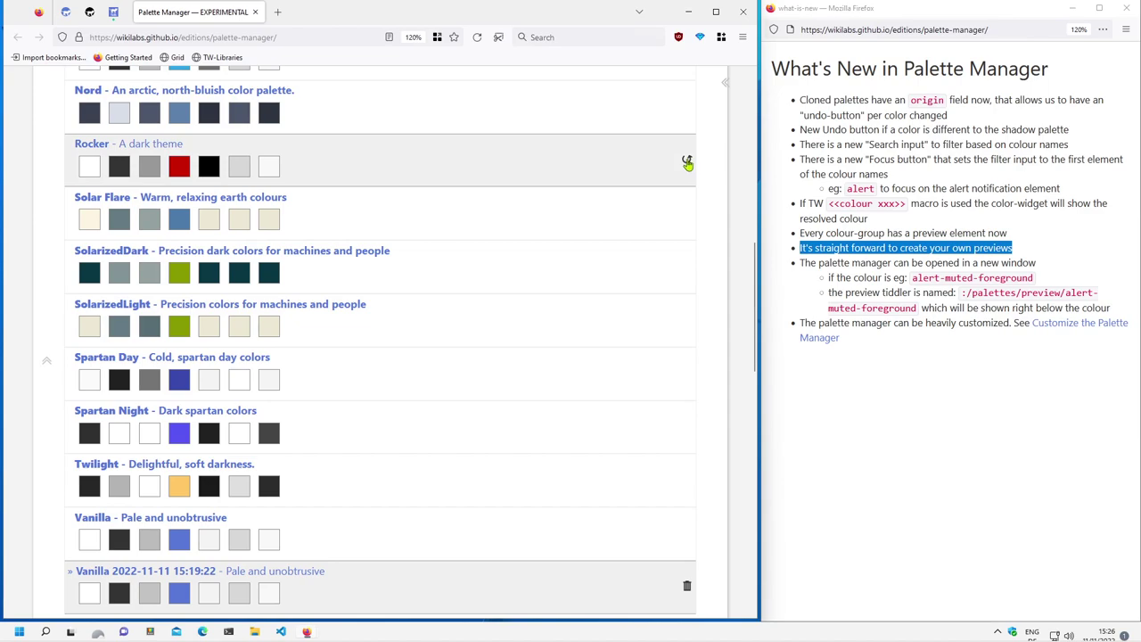
scroll(696, 230, down, 3)
scroll(696, 232, down, 1)
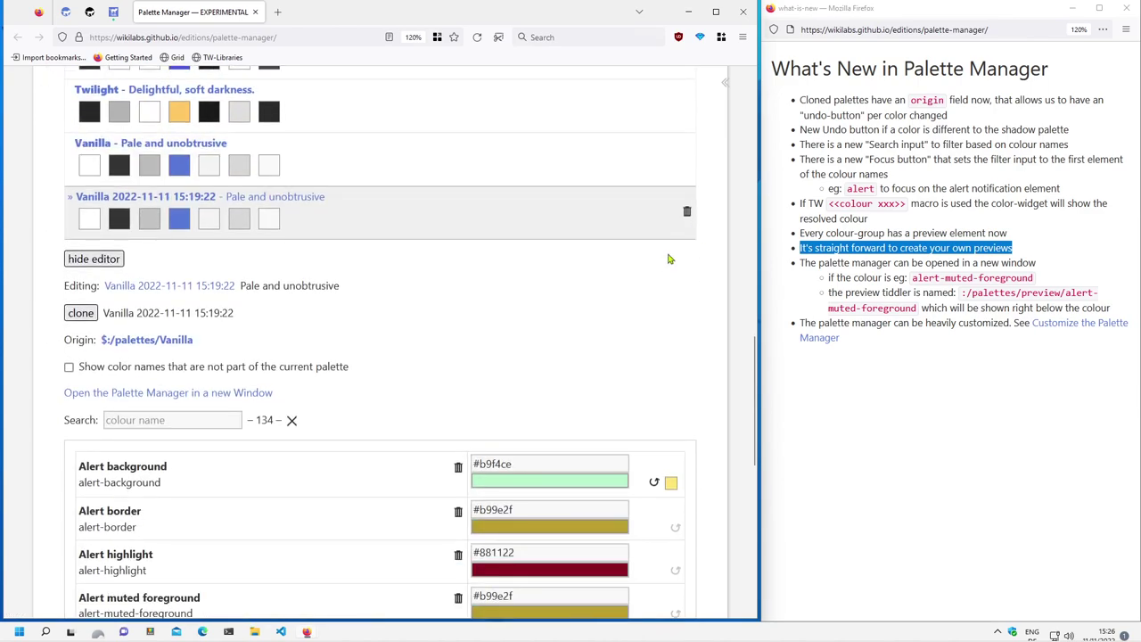
scroll(609, 328, down, 1)
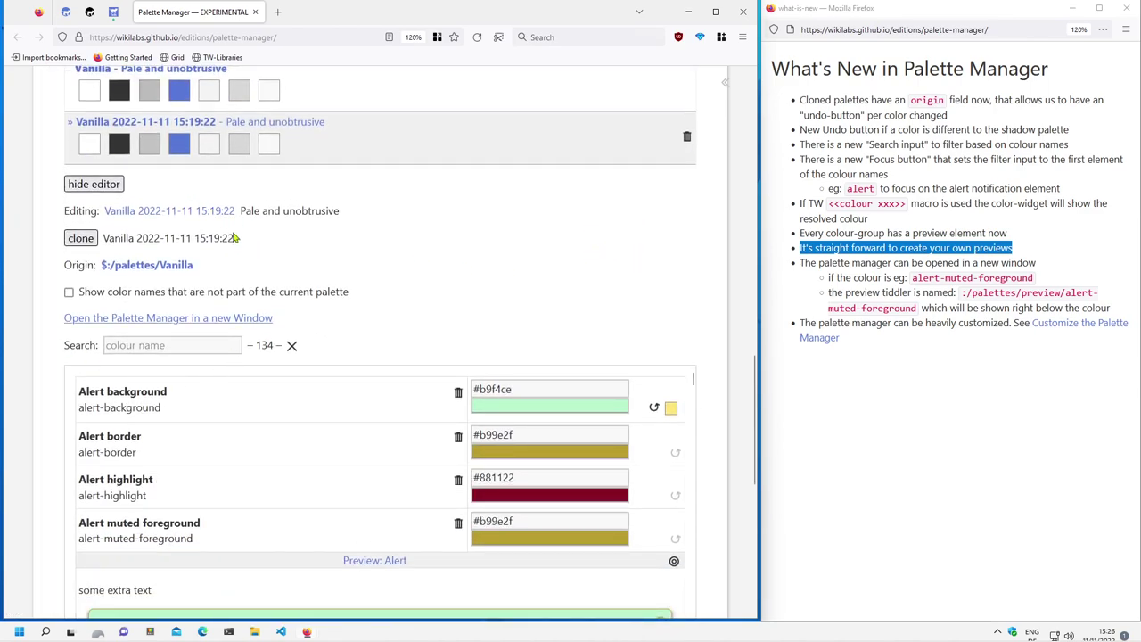
click(381, 101)
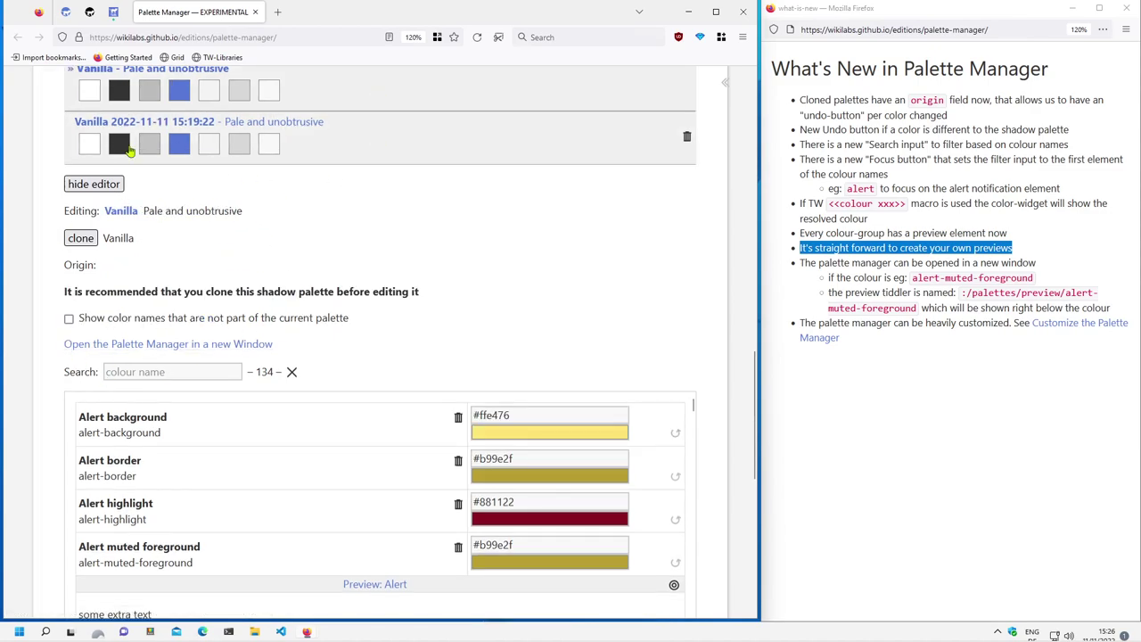
click(435, 146)
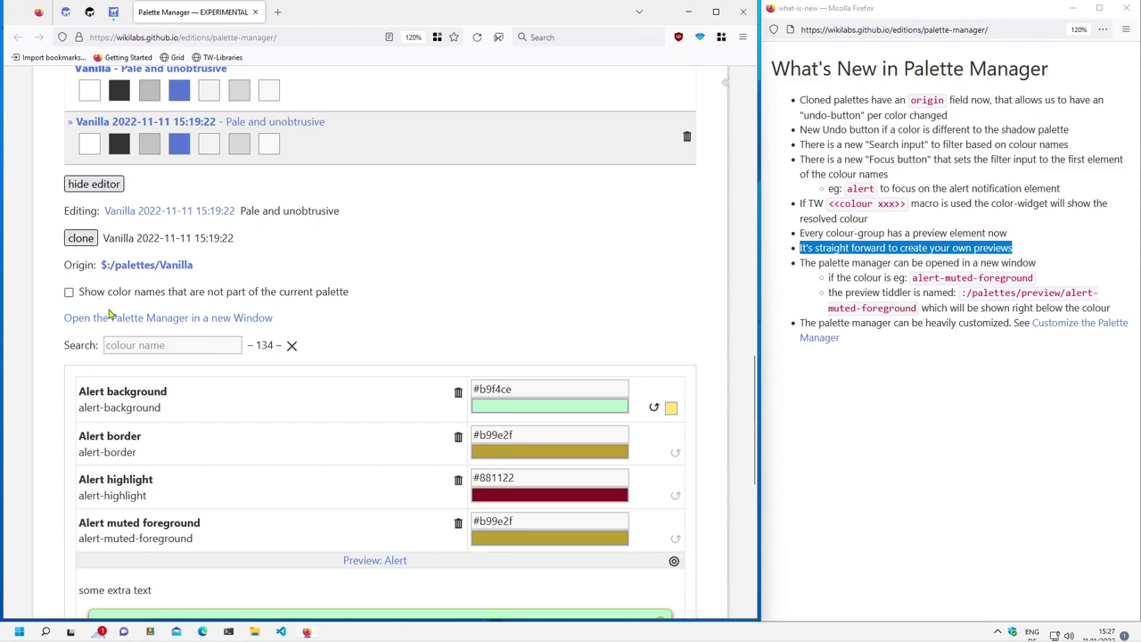
drag(214, 272, 59, 274)
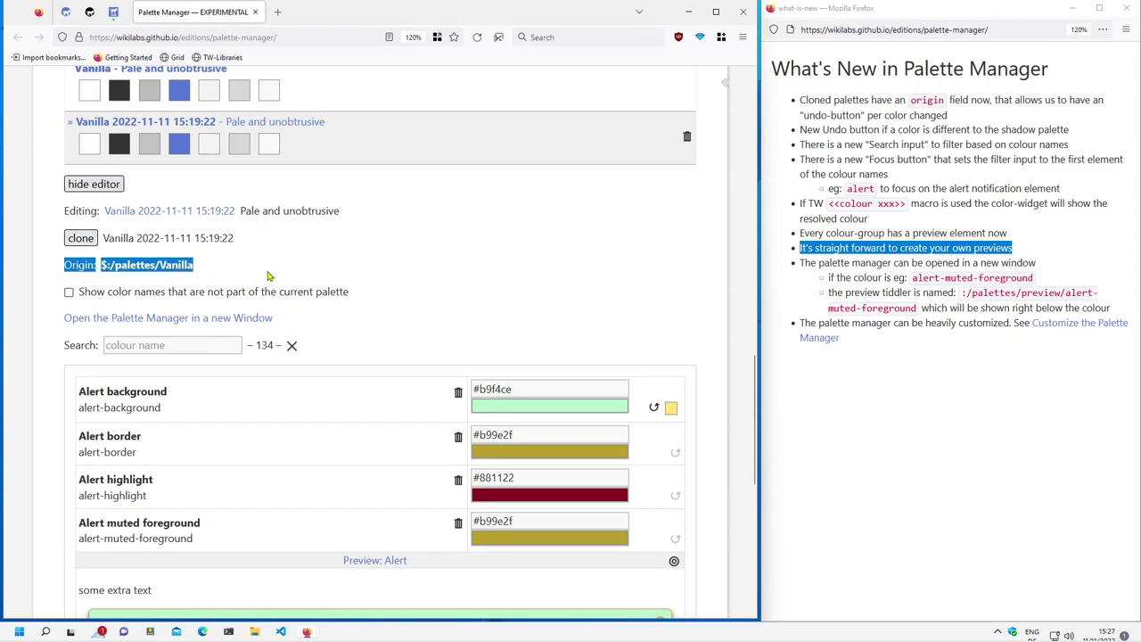
scroll(636, 286, down, 1)
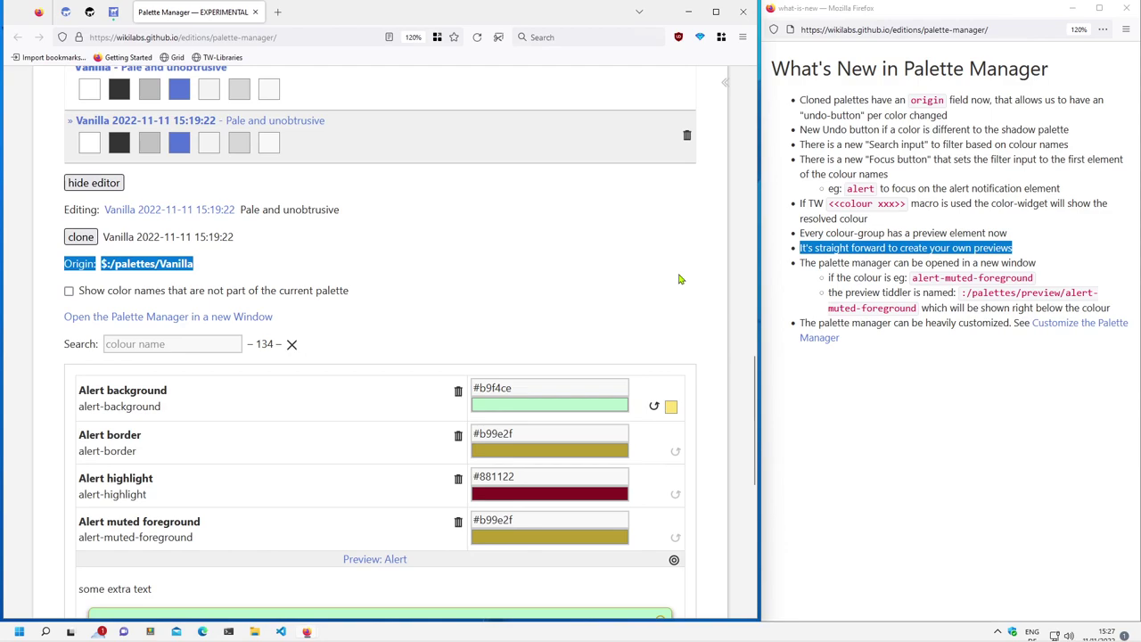
scroll(701, 275, down, 2)
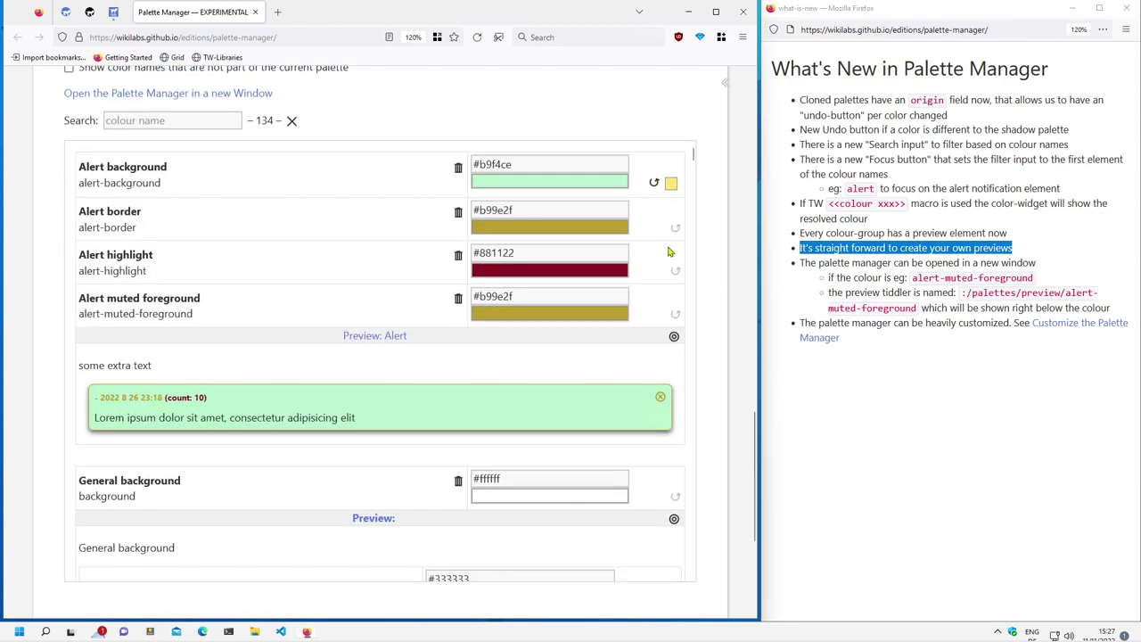